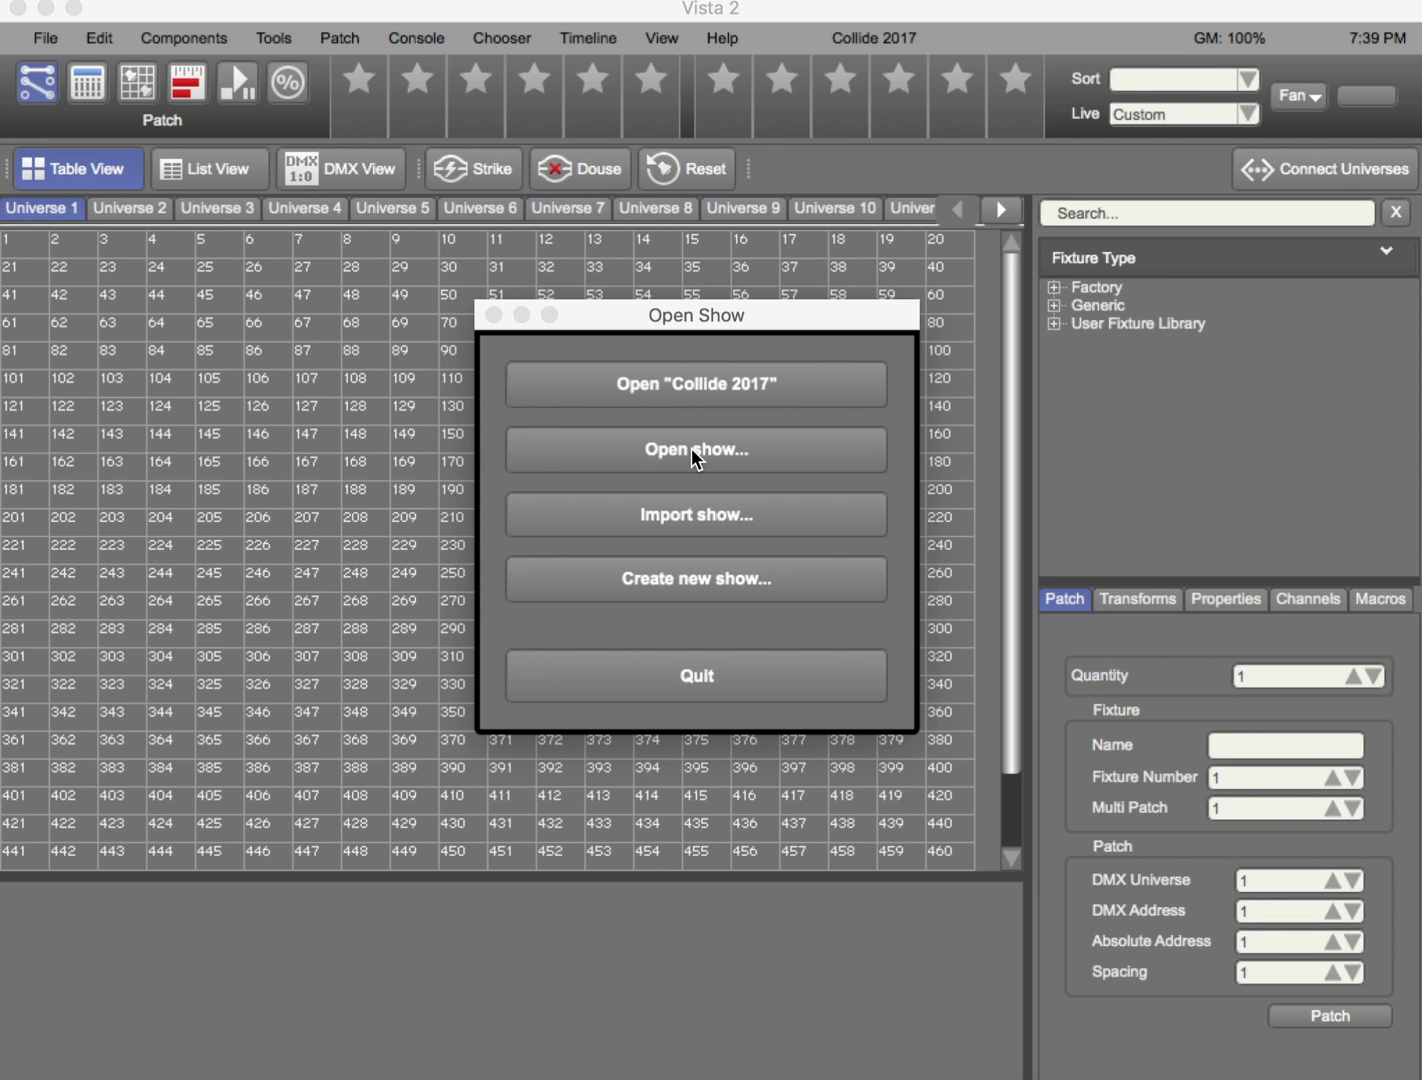
Open the "Collide 2017" show and accept the updated fixture types dialog without selecting any profile
left_click(670, 391)
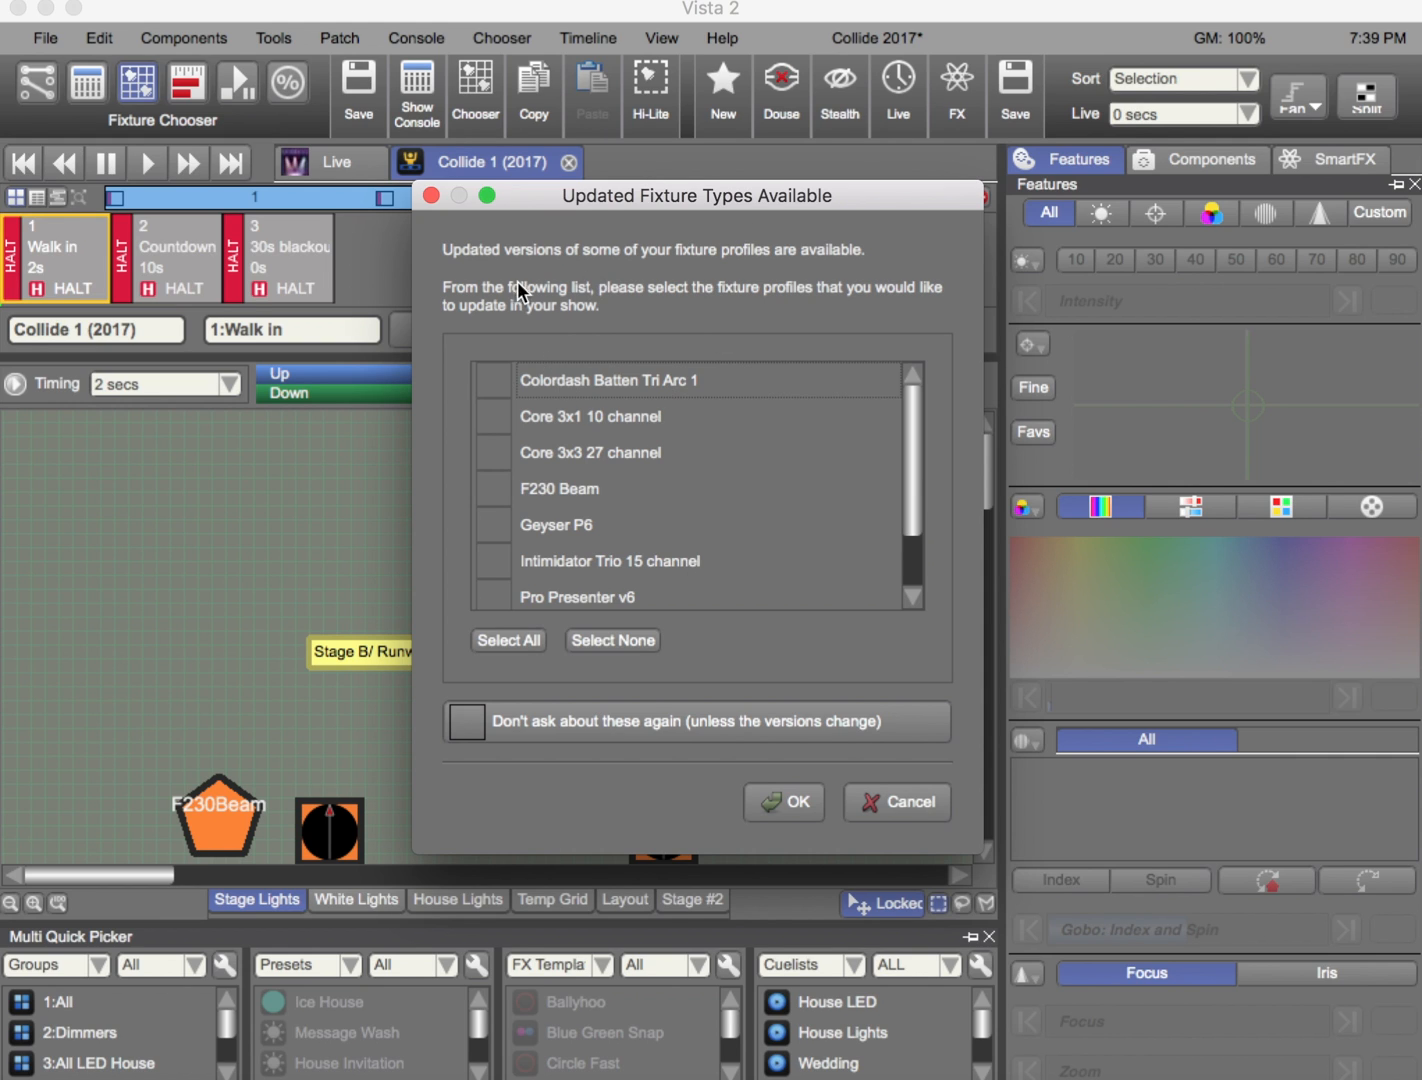
left_click_drag(536, 203, 404, 191)
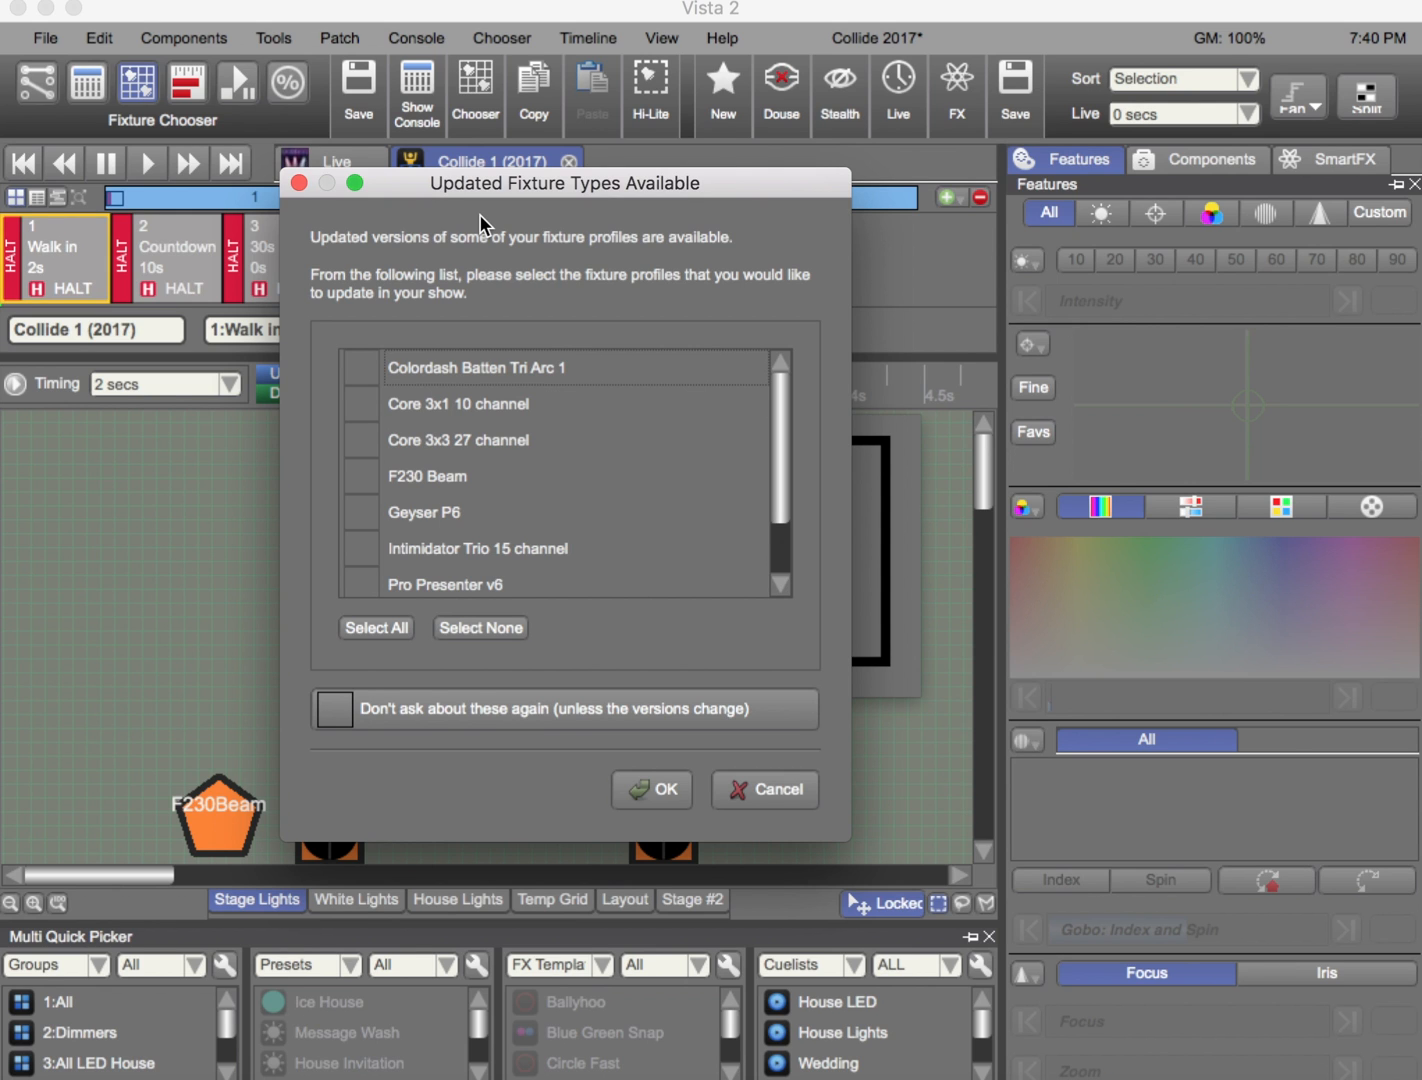
left_click(650, 787)
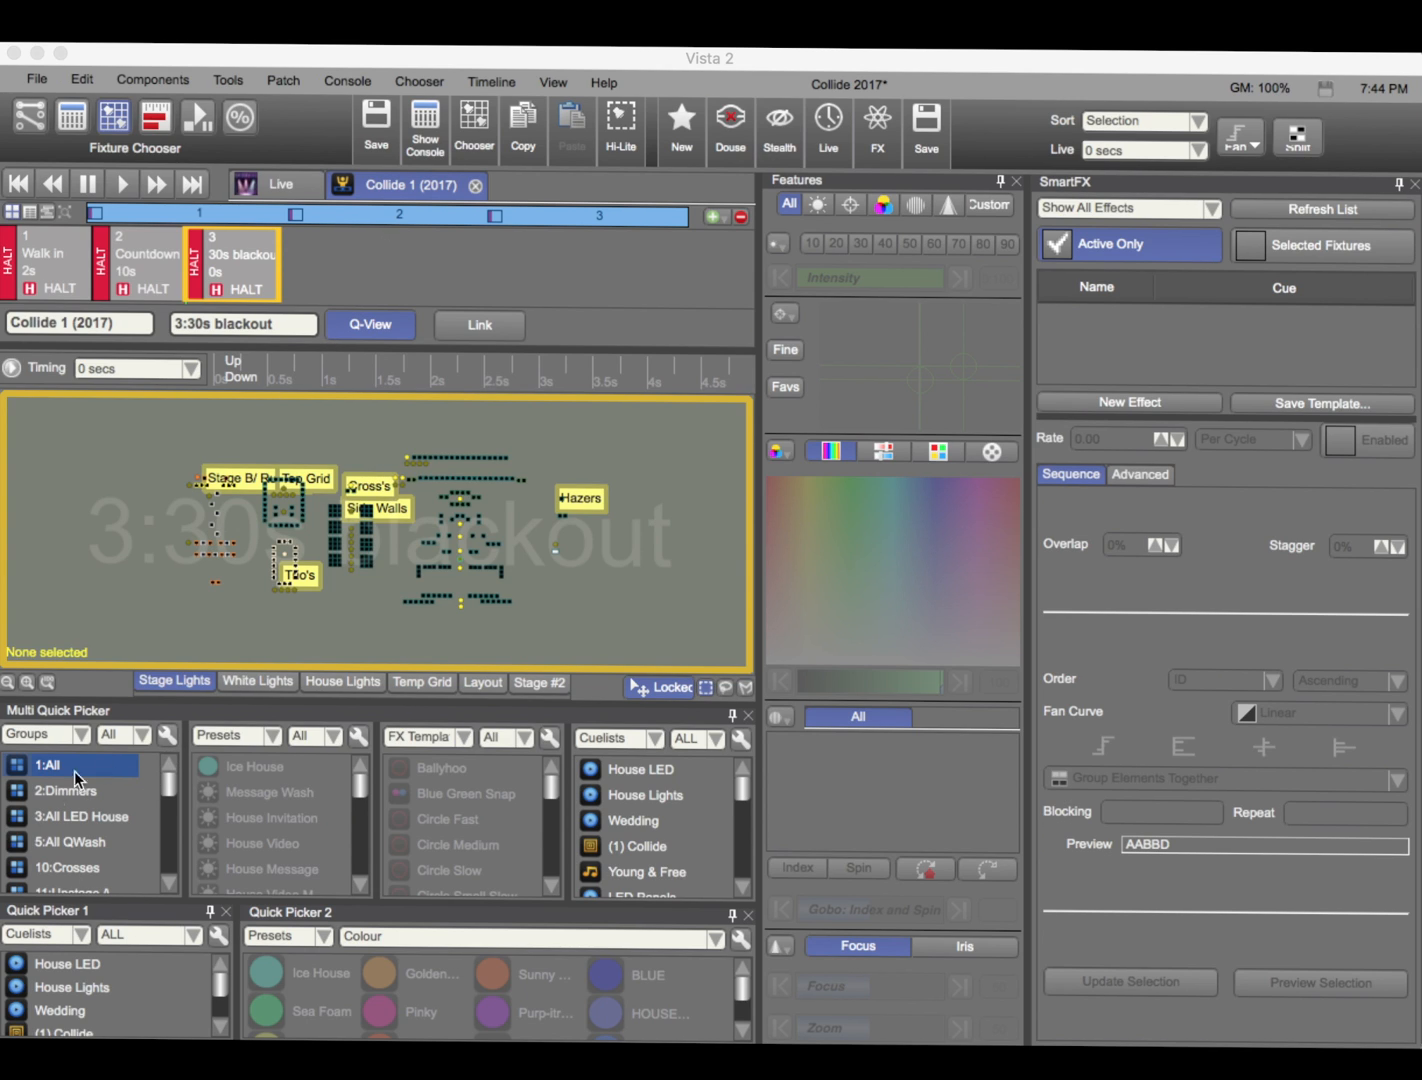
Switch the first Multi Quick Picker column from groups to cuelists, filtered to the CWY/GLR Weekly Program page
scroll(81, 830, "down", 10)
scroll(81, 830, "down", 8)
scroll(81, 830, "down", 6)
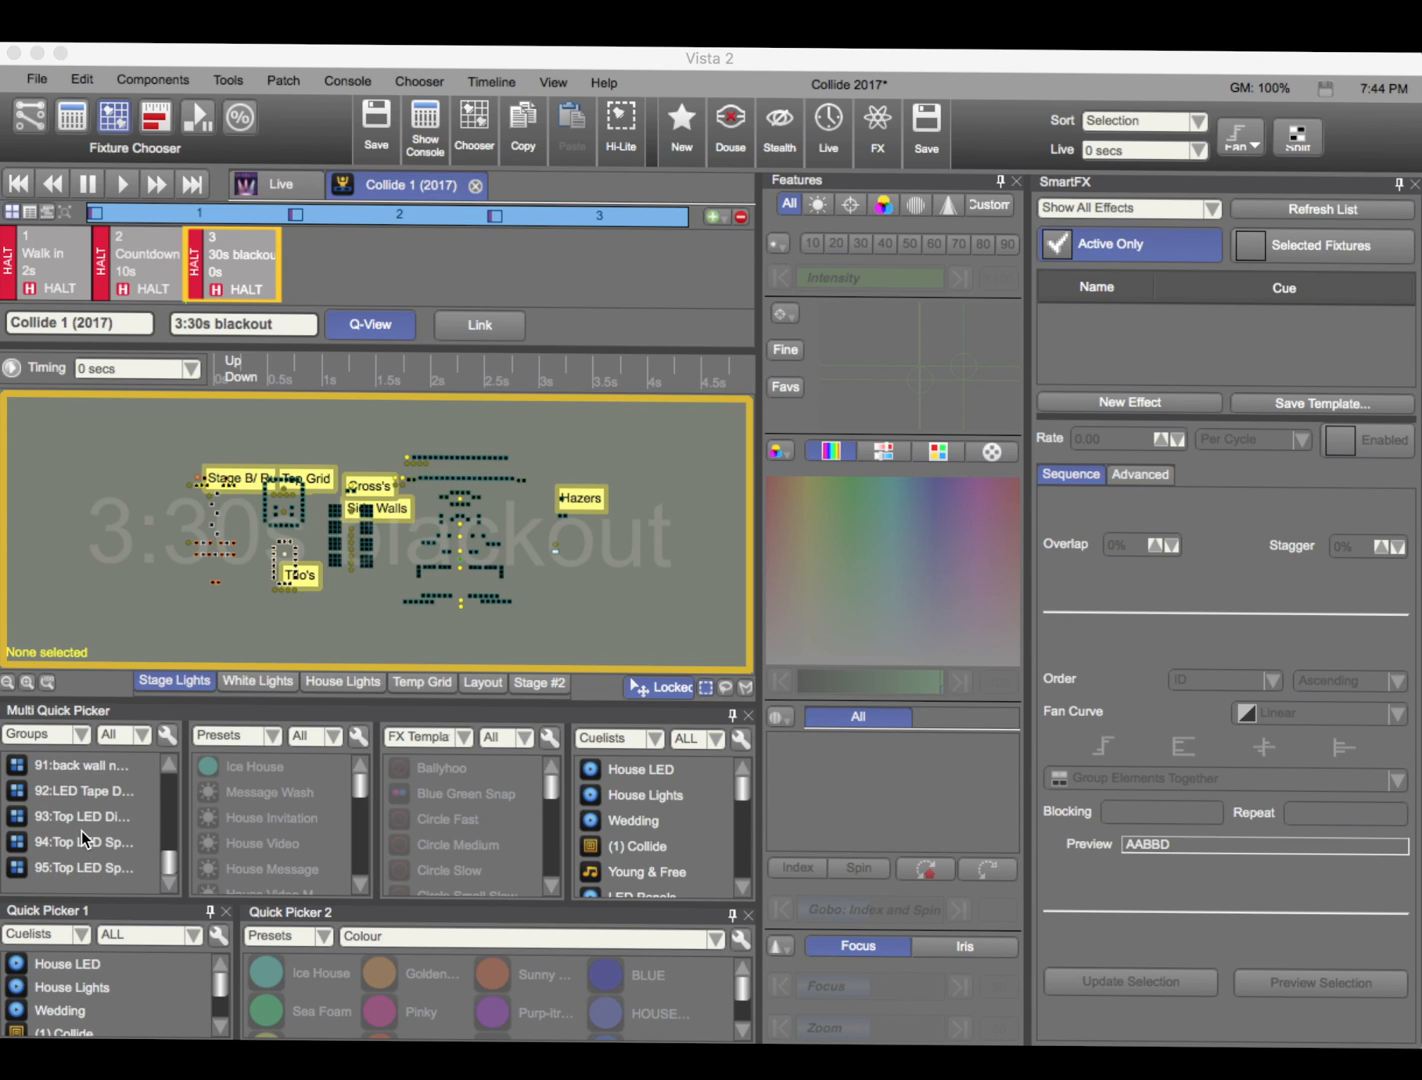
scroll(81, 830, "up", 4)
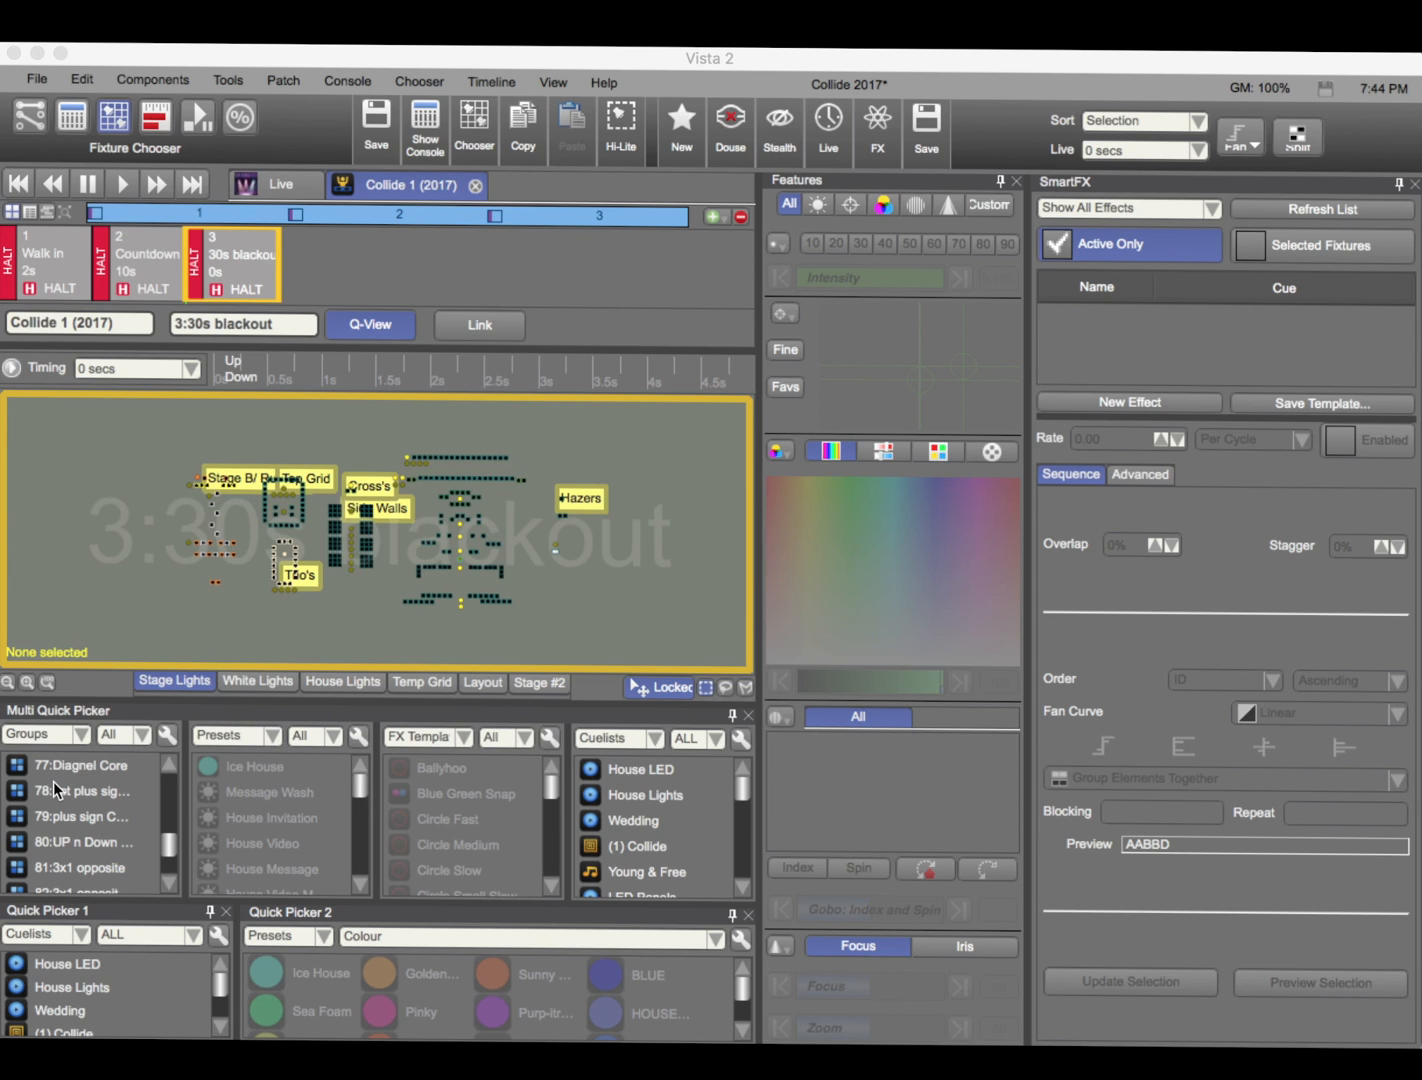
left_click(82, 736)
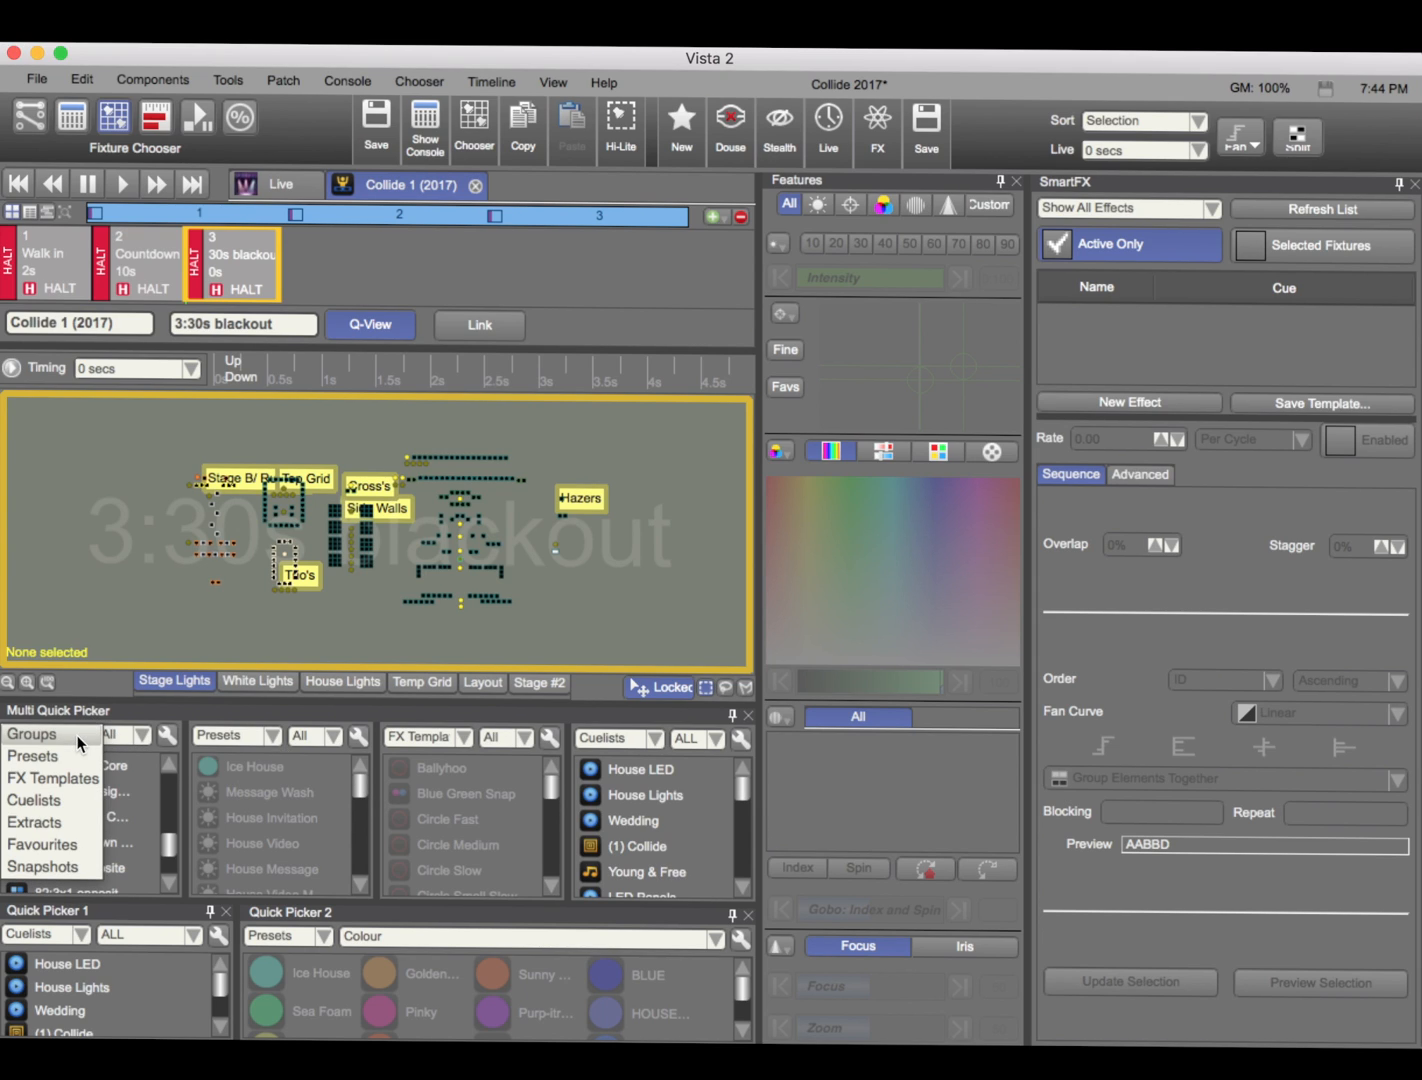
left_click(55, 801)
left_click(136, 734)
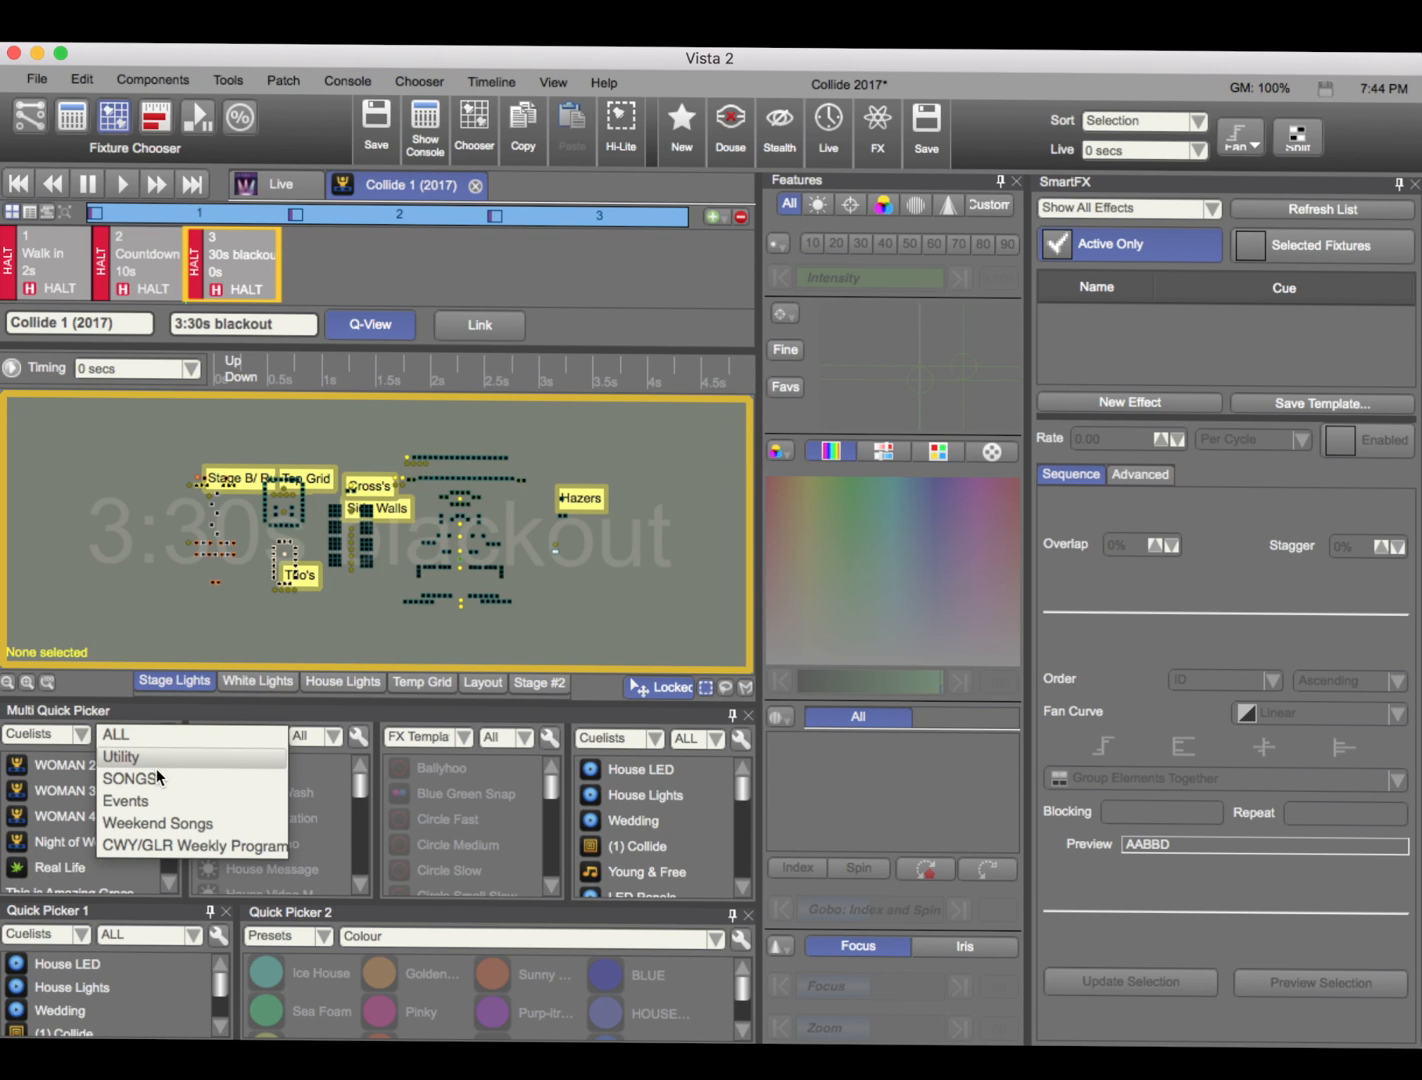
left_click(192, 844)
Open the June 17-18 (2017) -JD New Set cuelist for editing
scroll(110, 830, "up", 5)
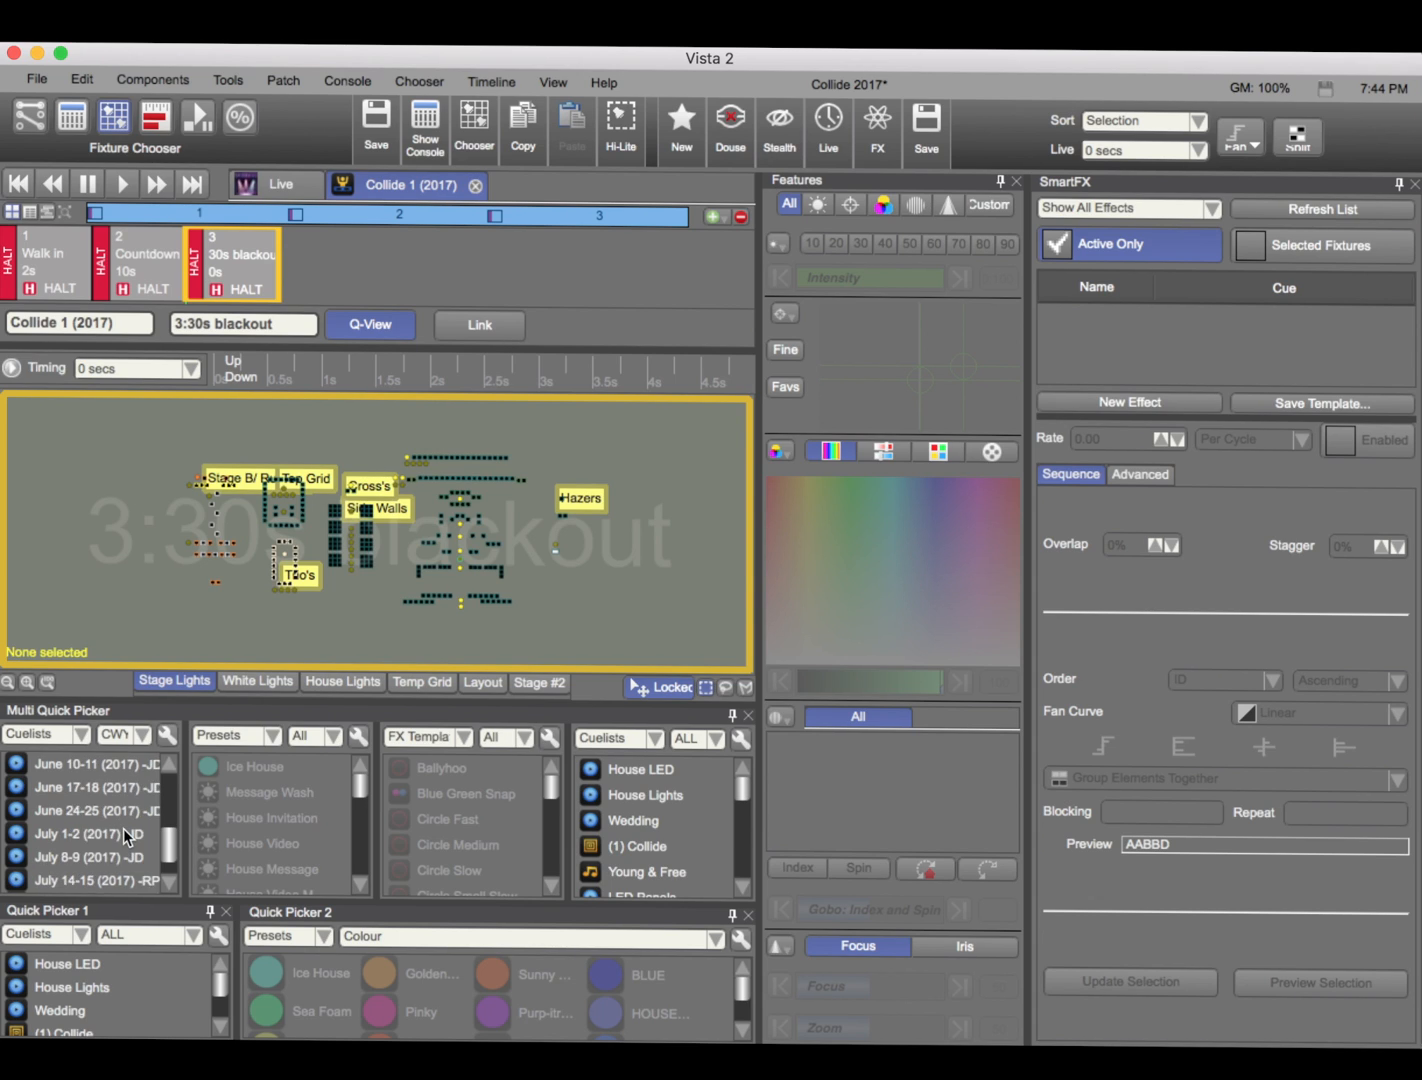
scroll(124, 836, "down", 2)
scroll(124, 836, "down", 3)
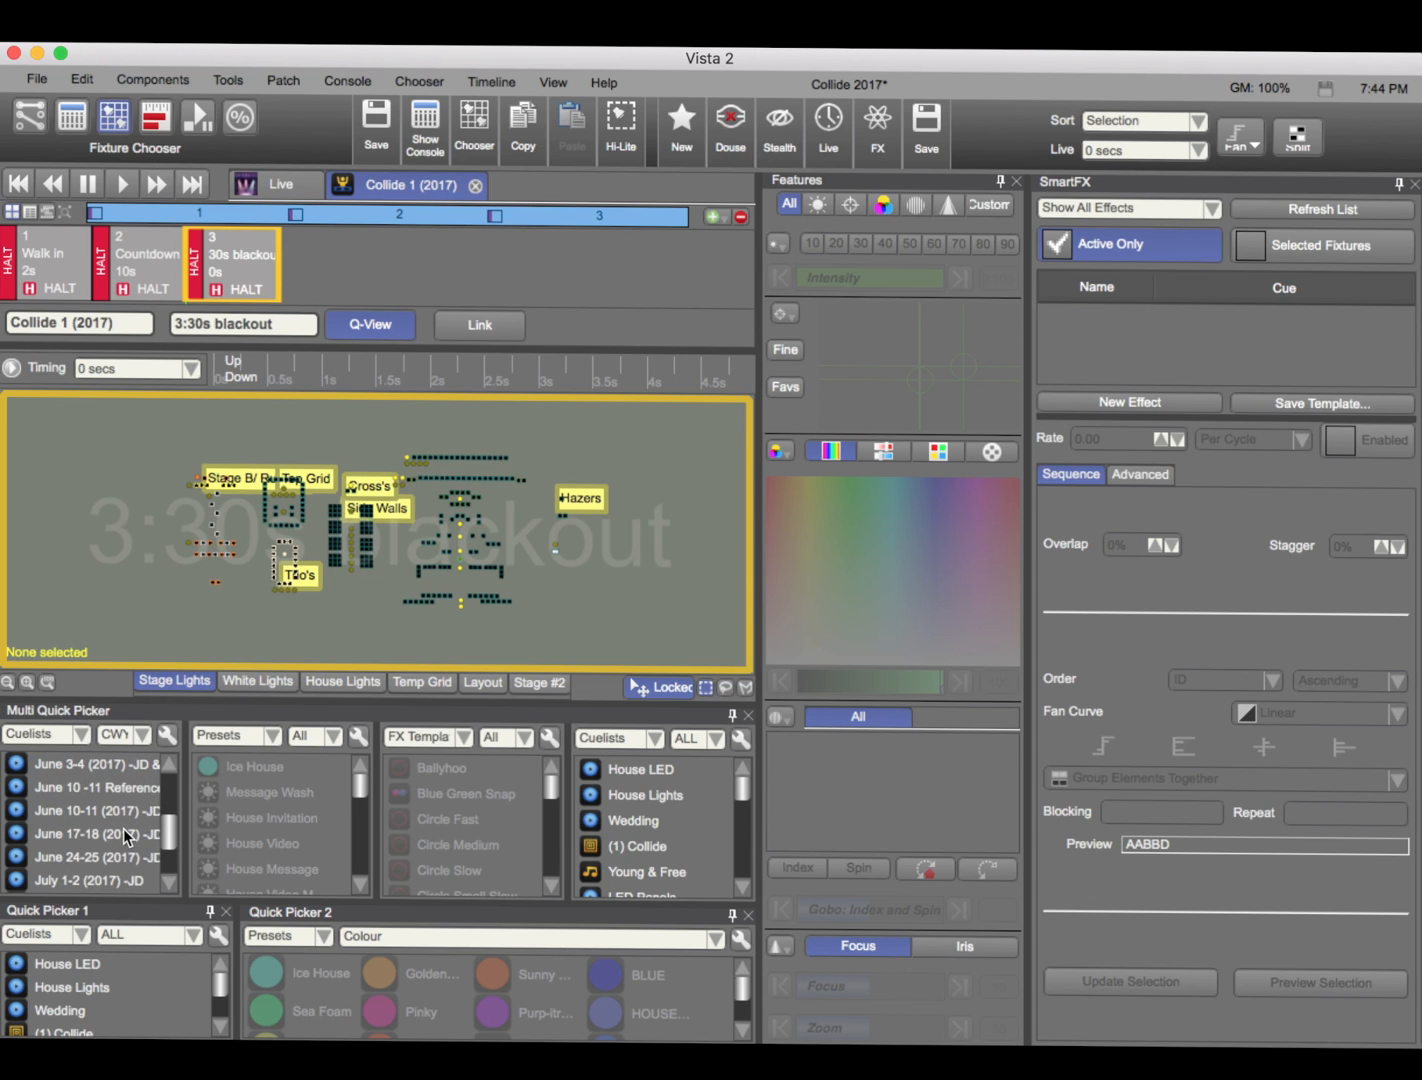
left_click(73, 838)
right_click(73, 838)
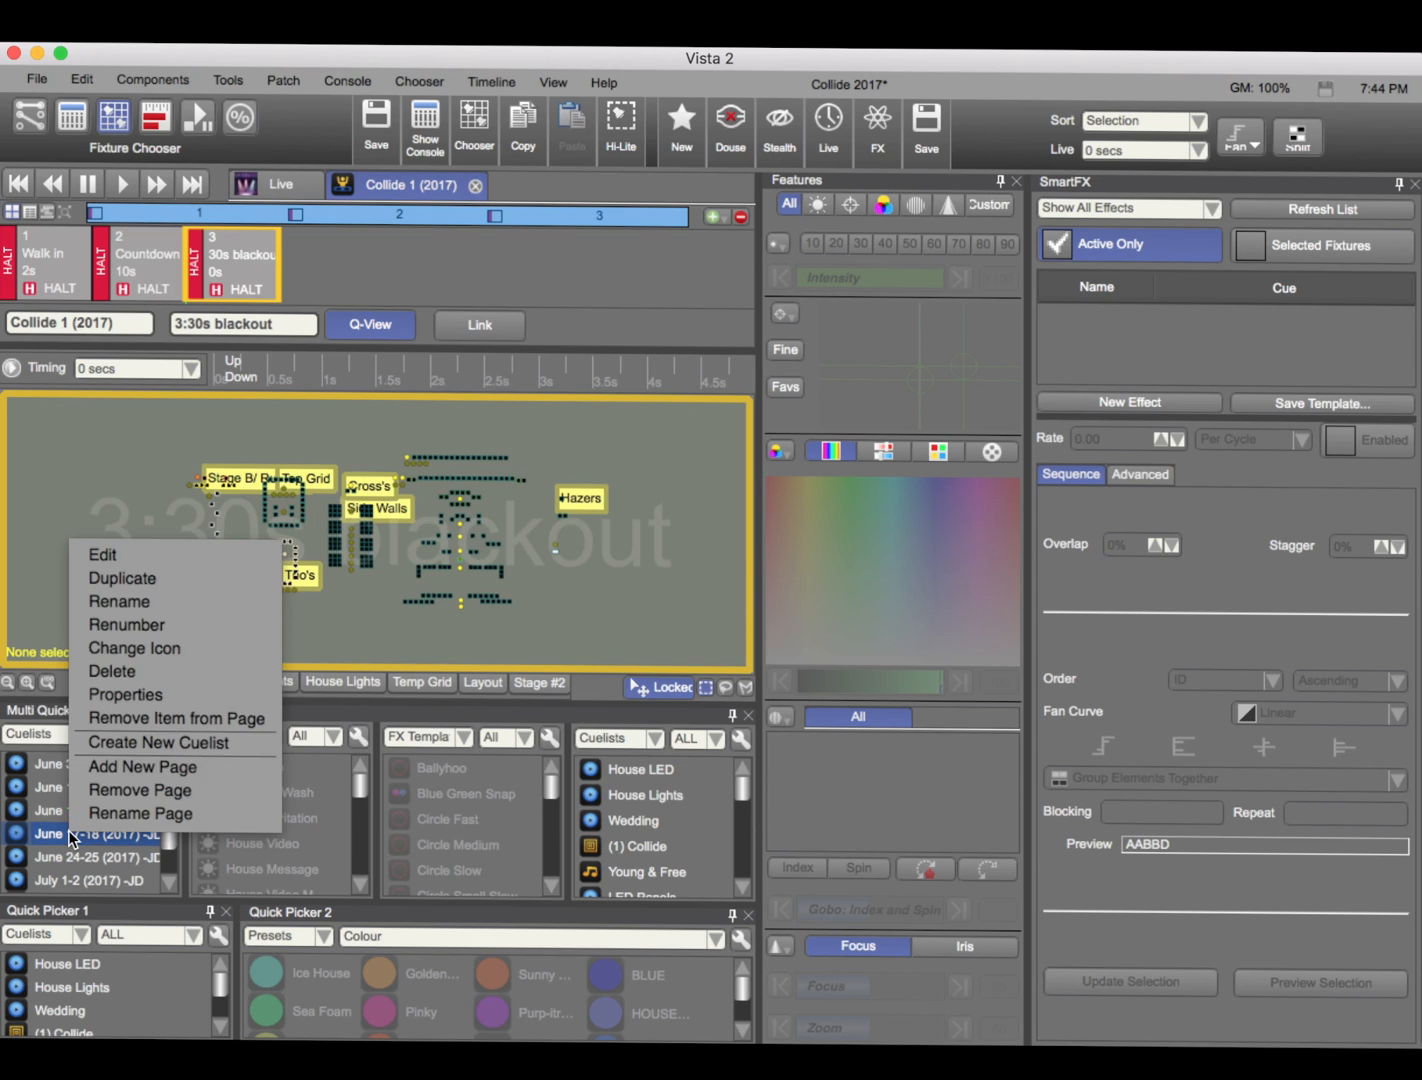
left_click(127, 556)
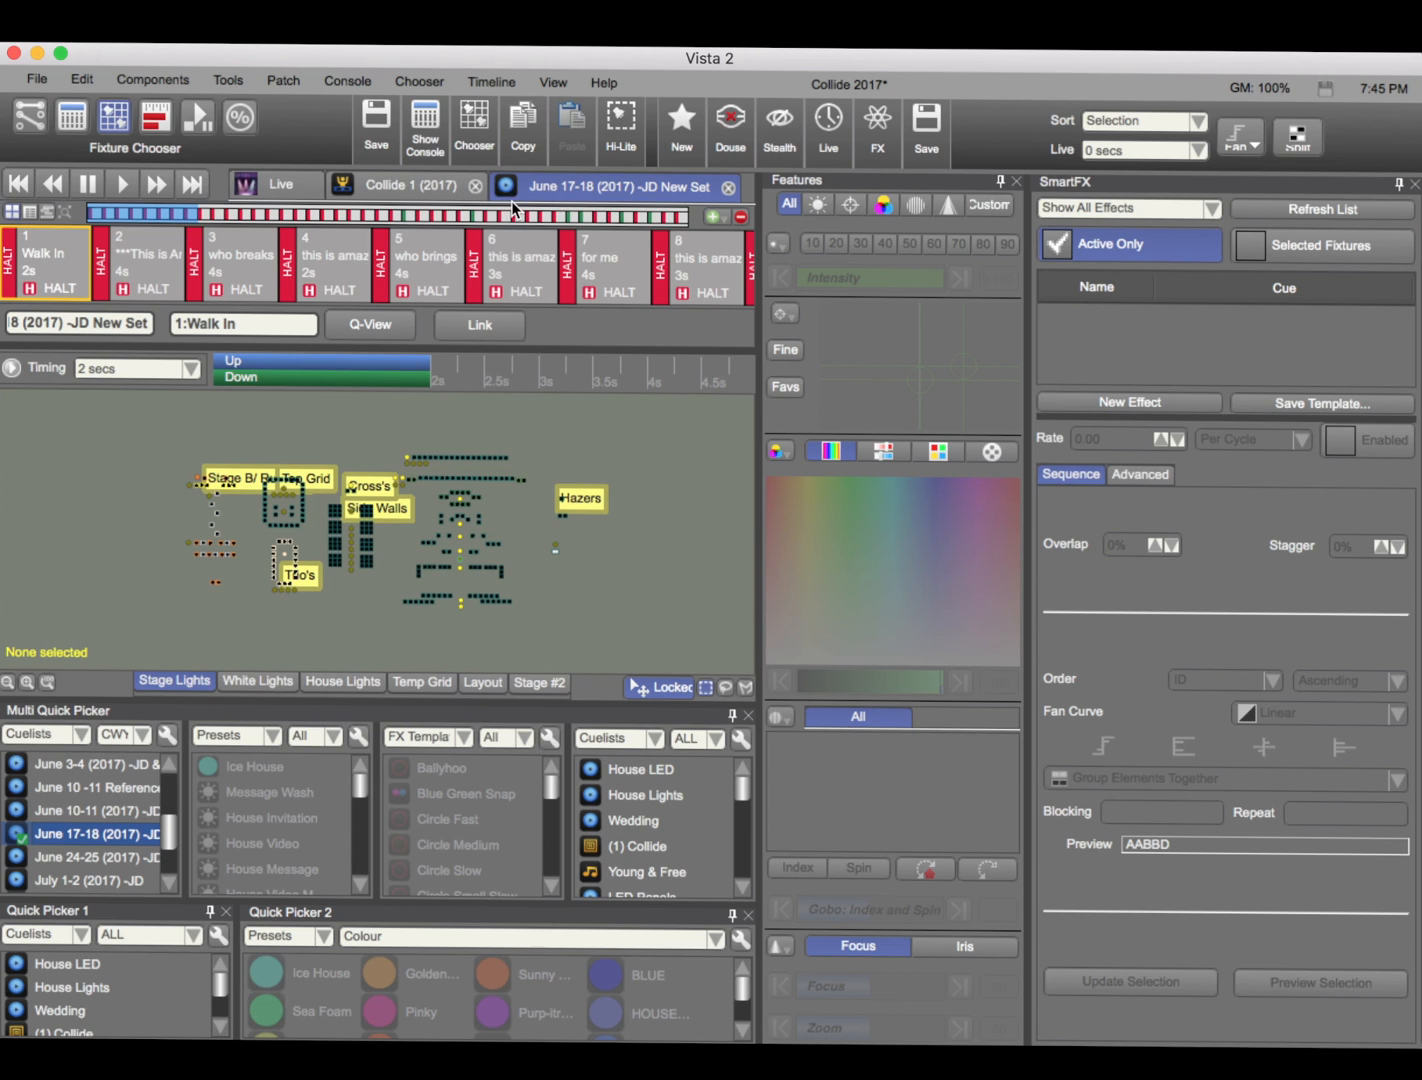
Compare the two open cuelists, close Collide 1 (2017), and save the show
left_click(420, 186)
left_click(510, 188)
left_click(395, 186)
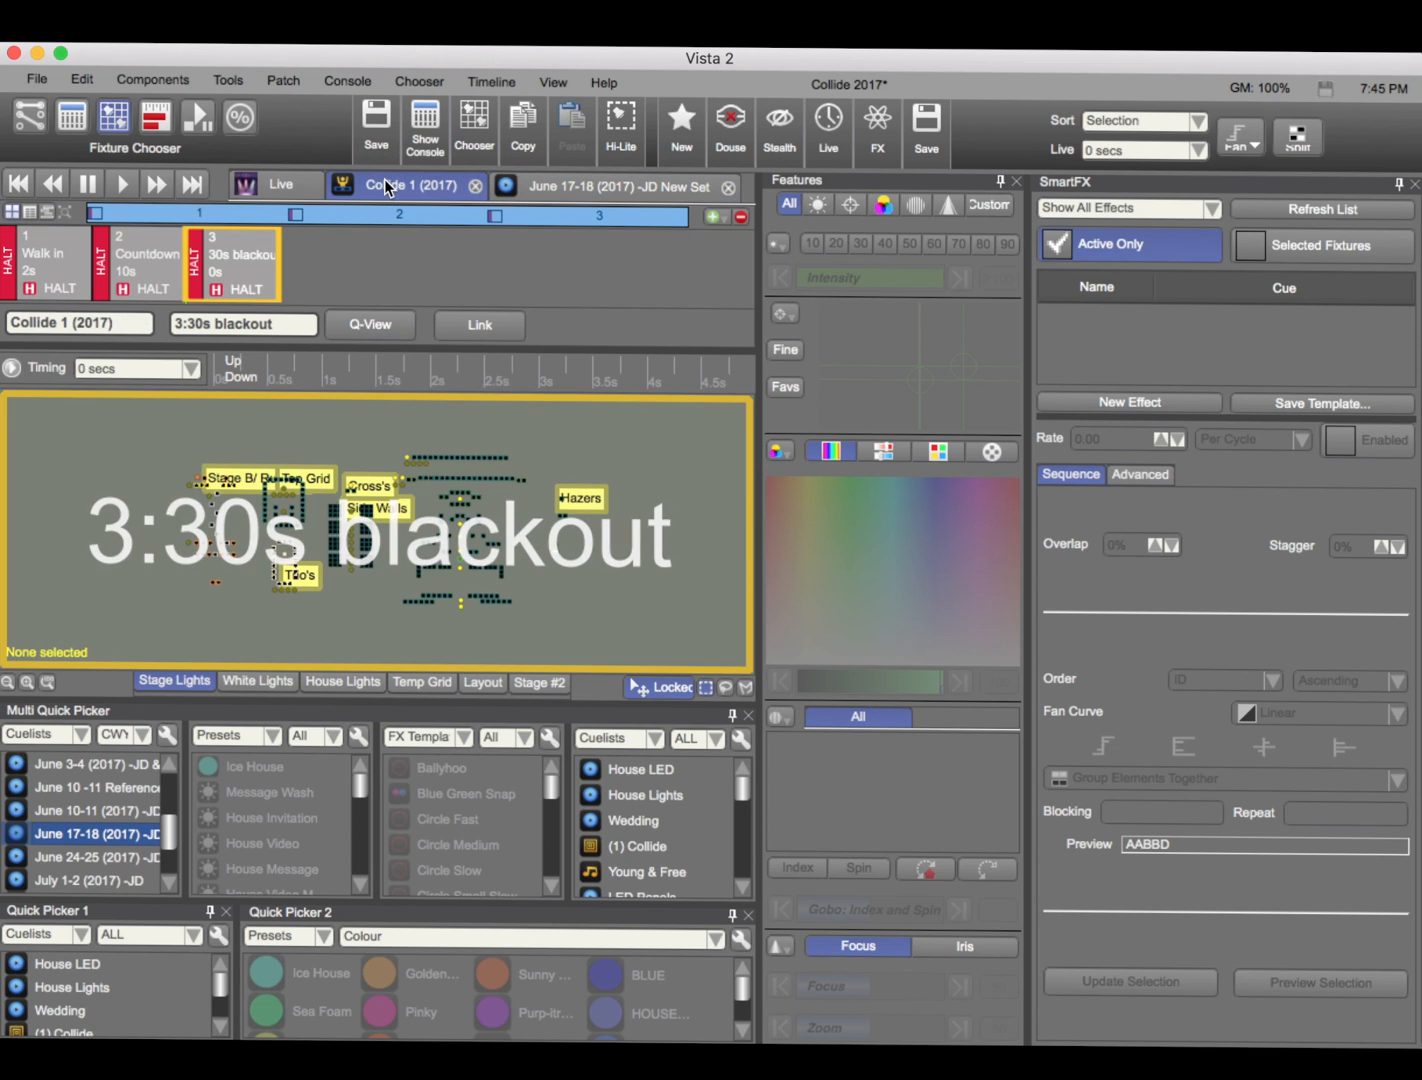
left_click(560, 188)
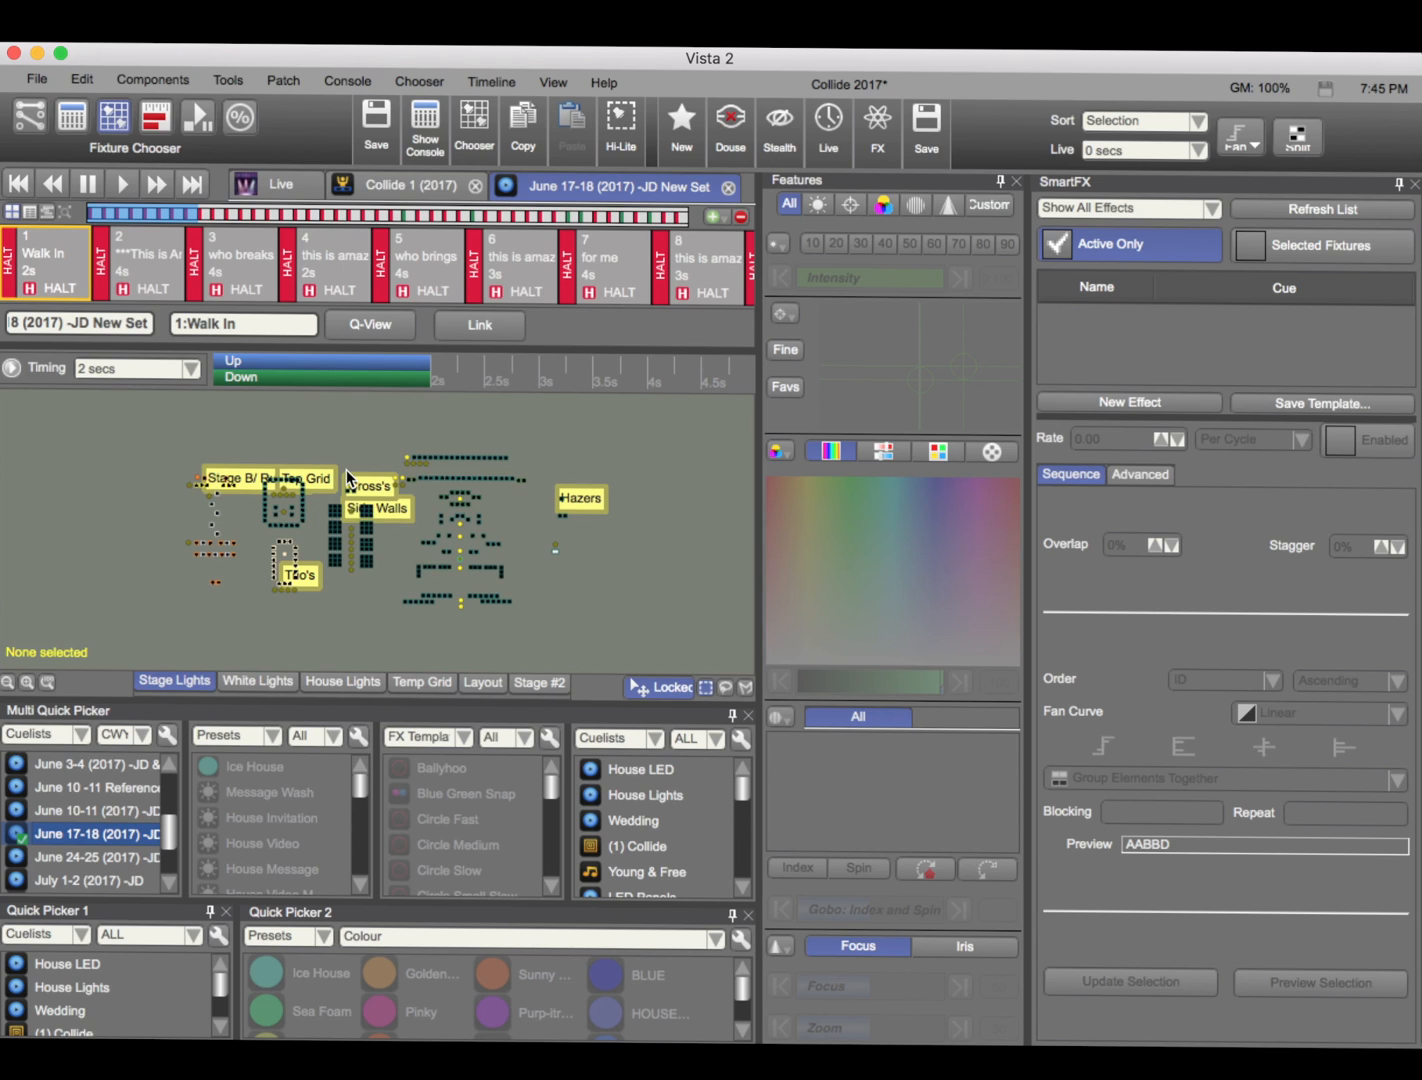
left_click(475, 185)
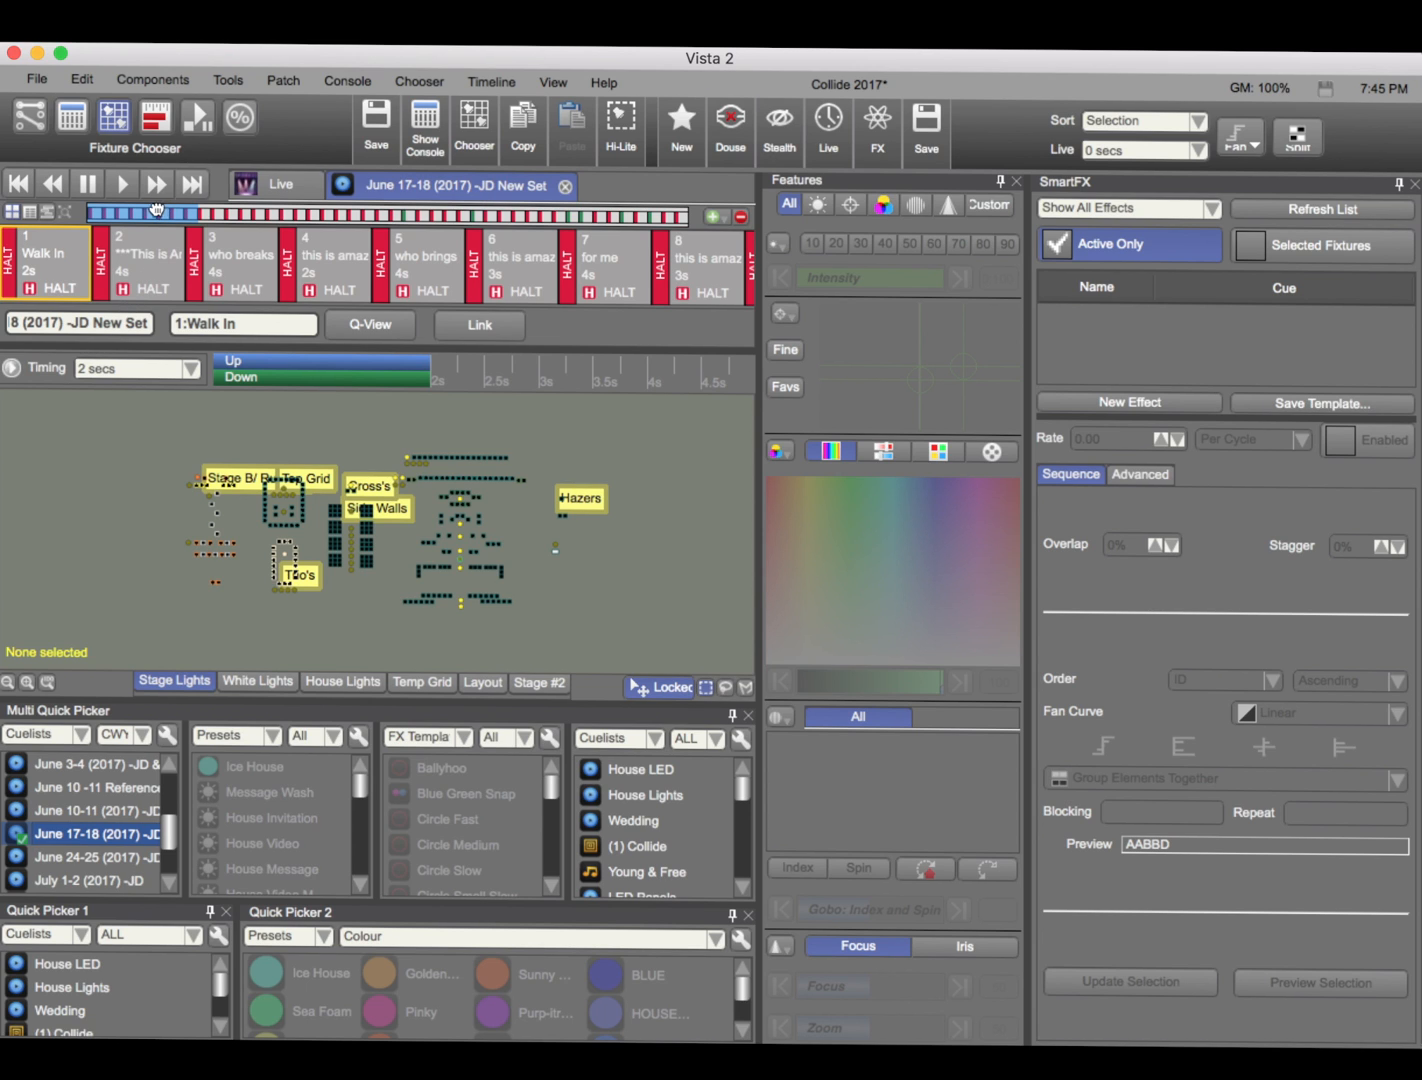
left_click_drag(155, 210, 311, 210)
left_click(382, 124)
right_click(425, 127)
mouse_move(529, 359)
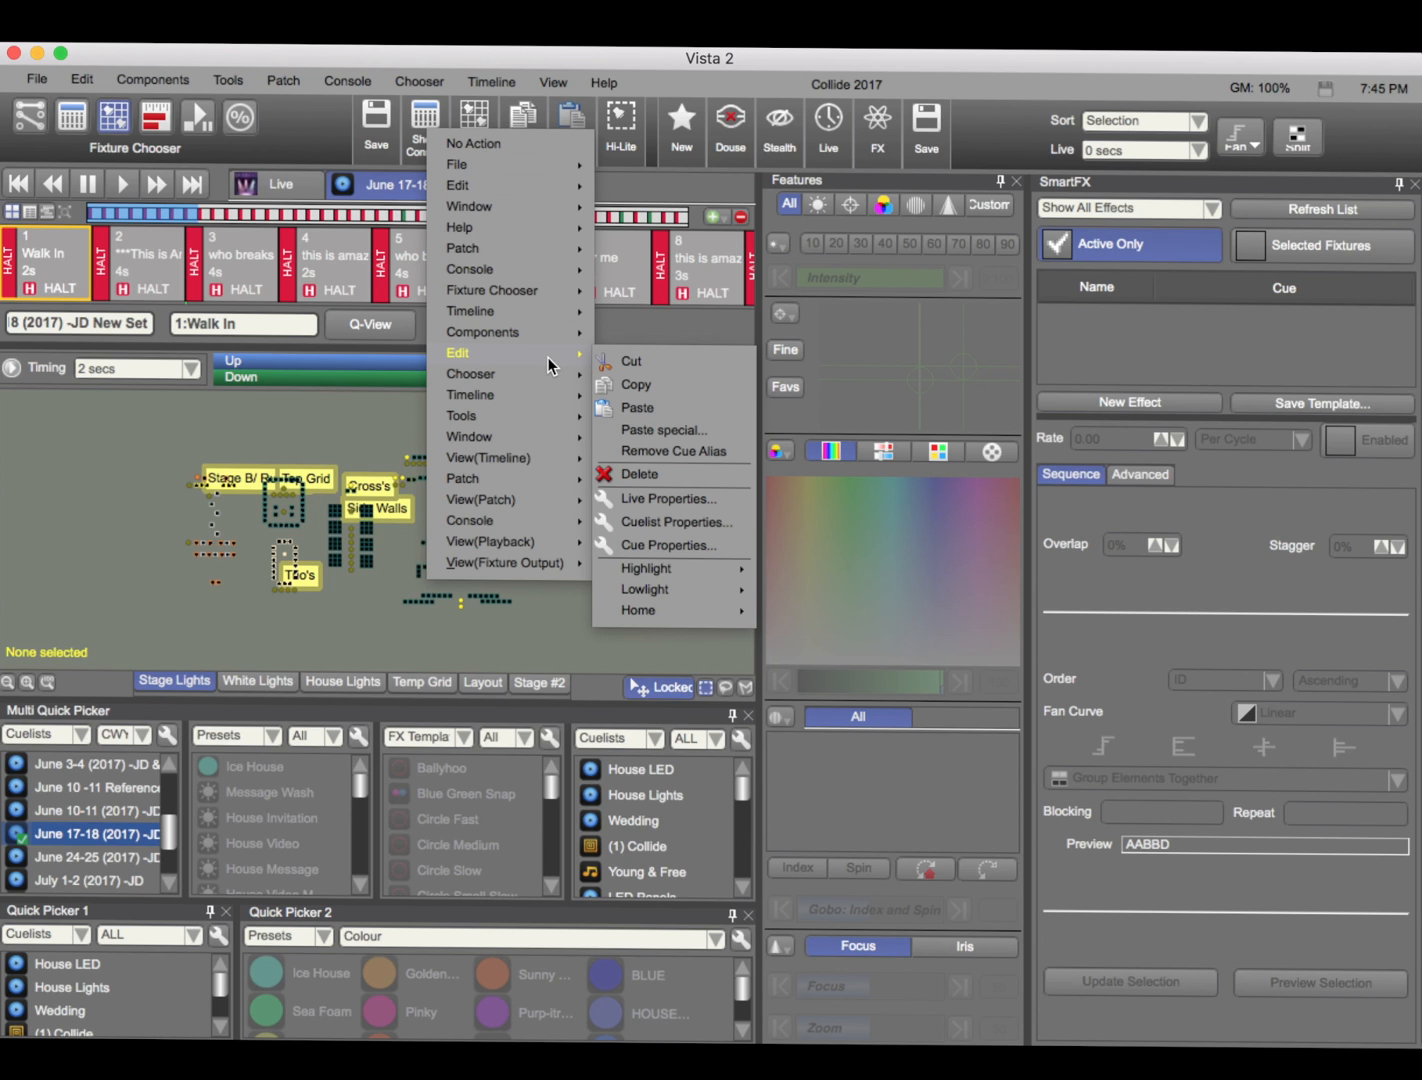
mouse_move(523, 418)
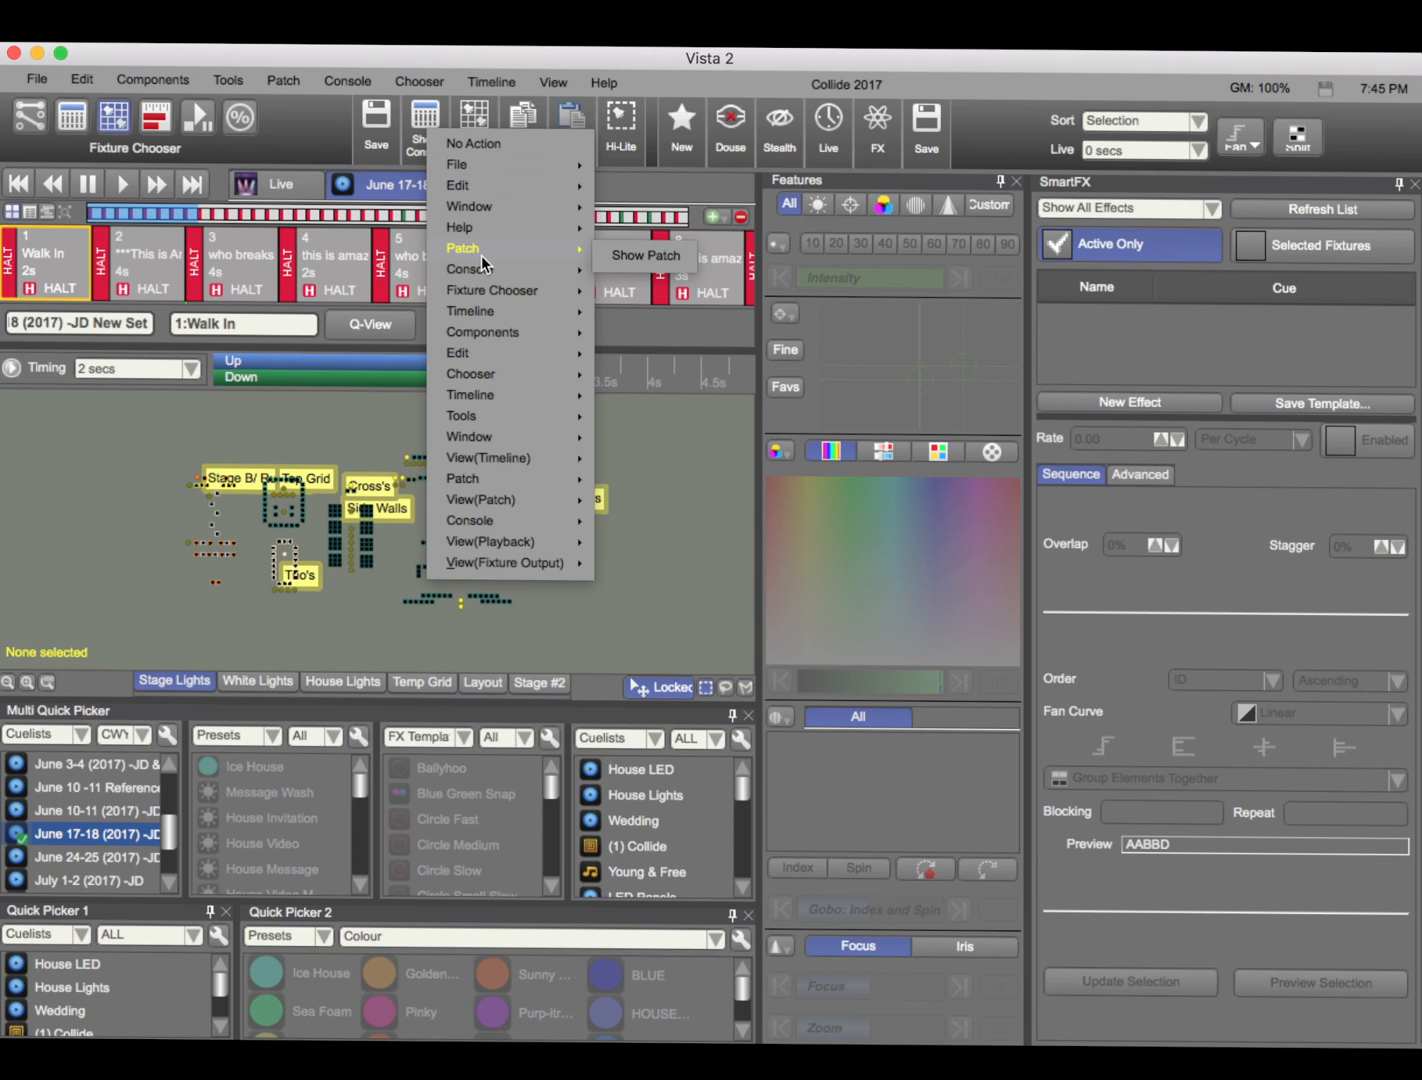
left_click(303, 133)
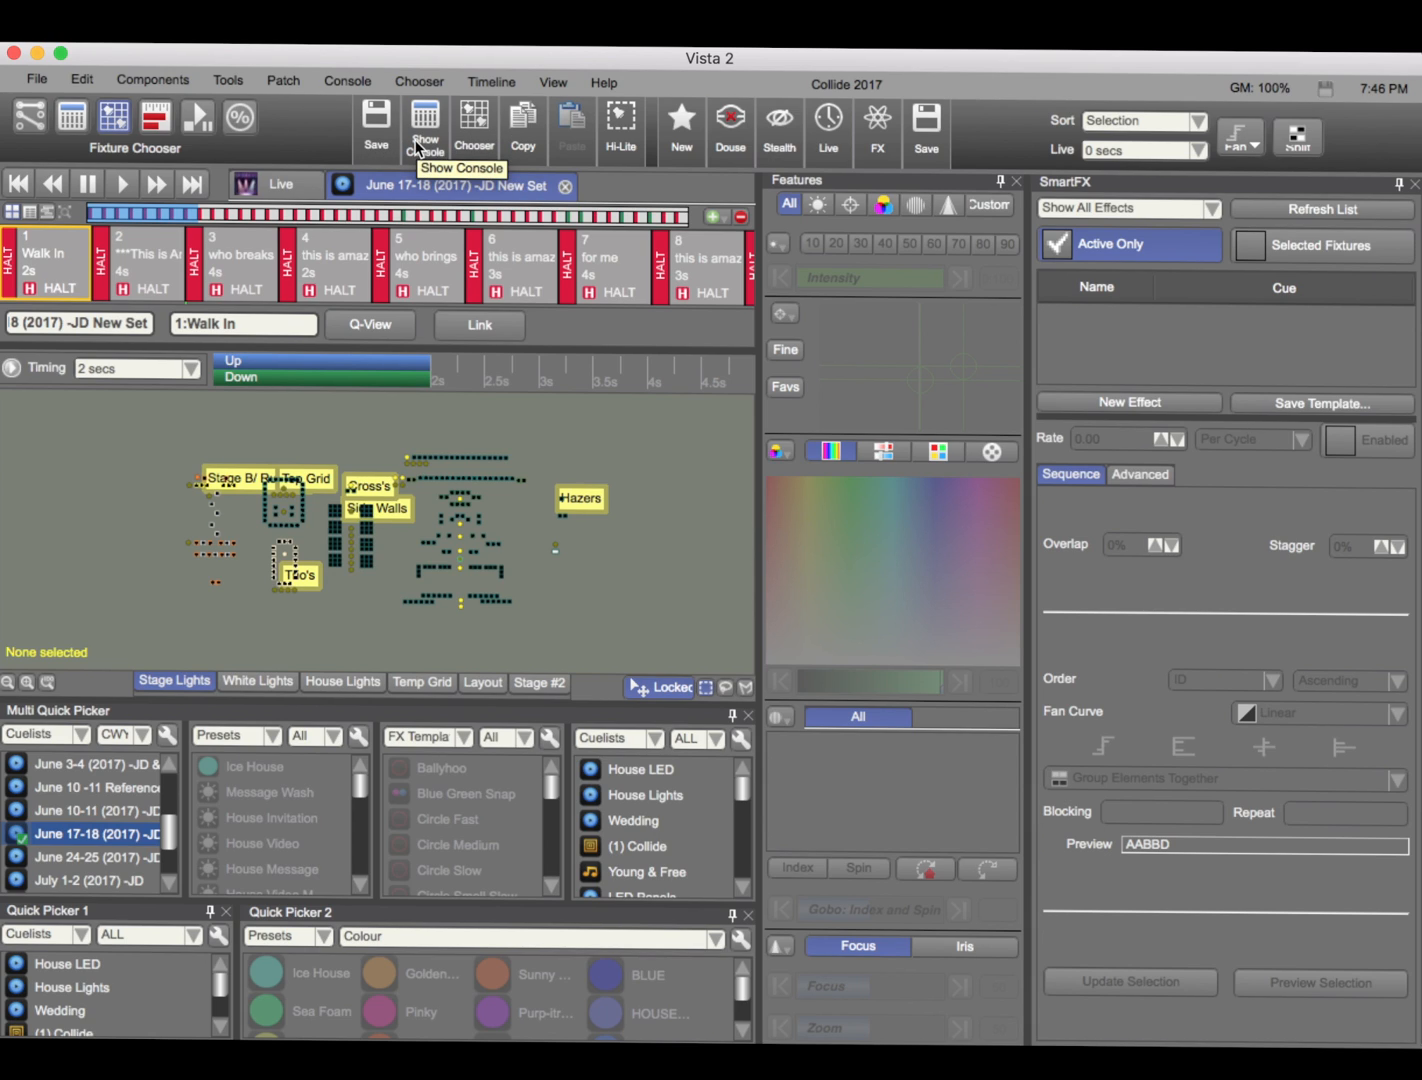
Turn on Hi-Lite and select the large fixture cluster beside the Side Walls, ending with the selection cleared and Hi-Lite off
left_click(626, 146)
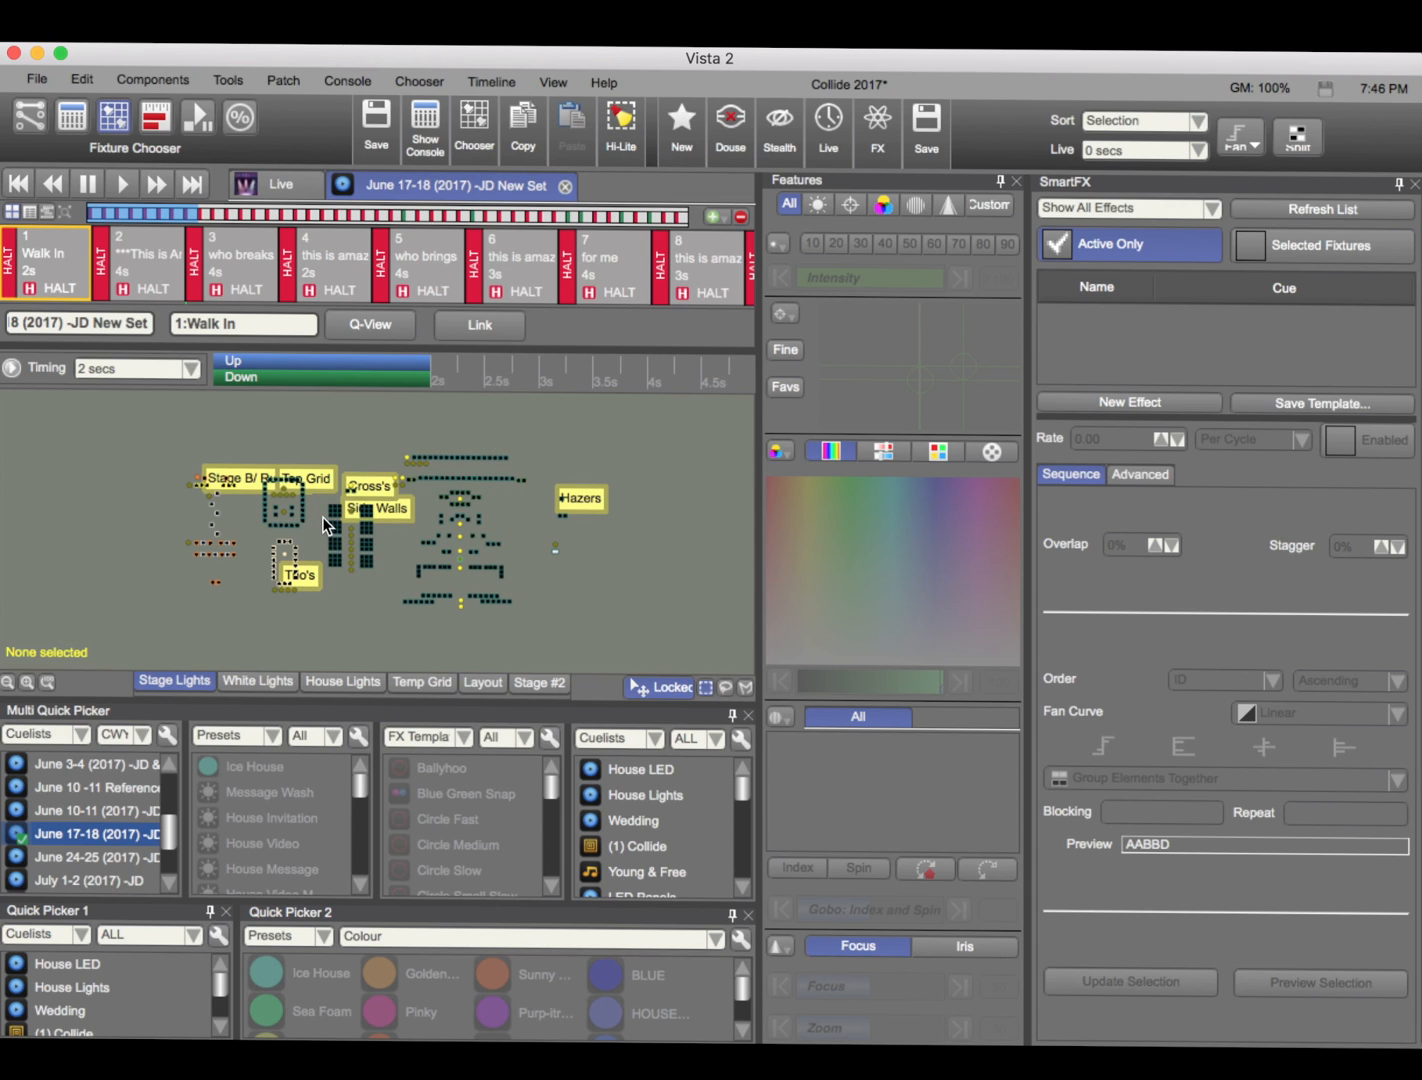
left_click_drag(521, 614, 392, 452)
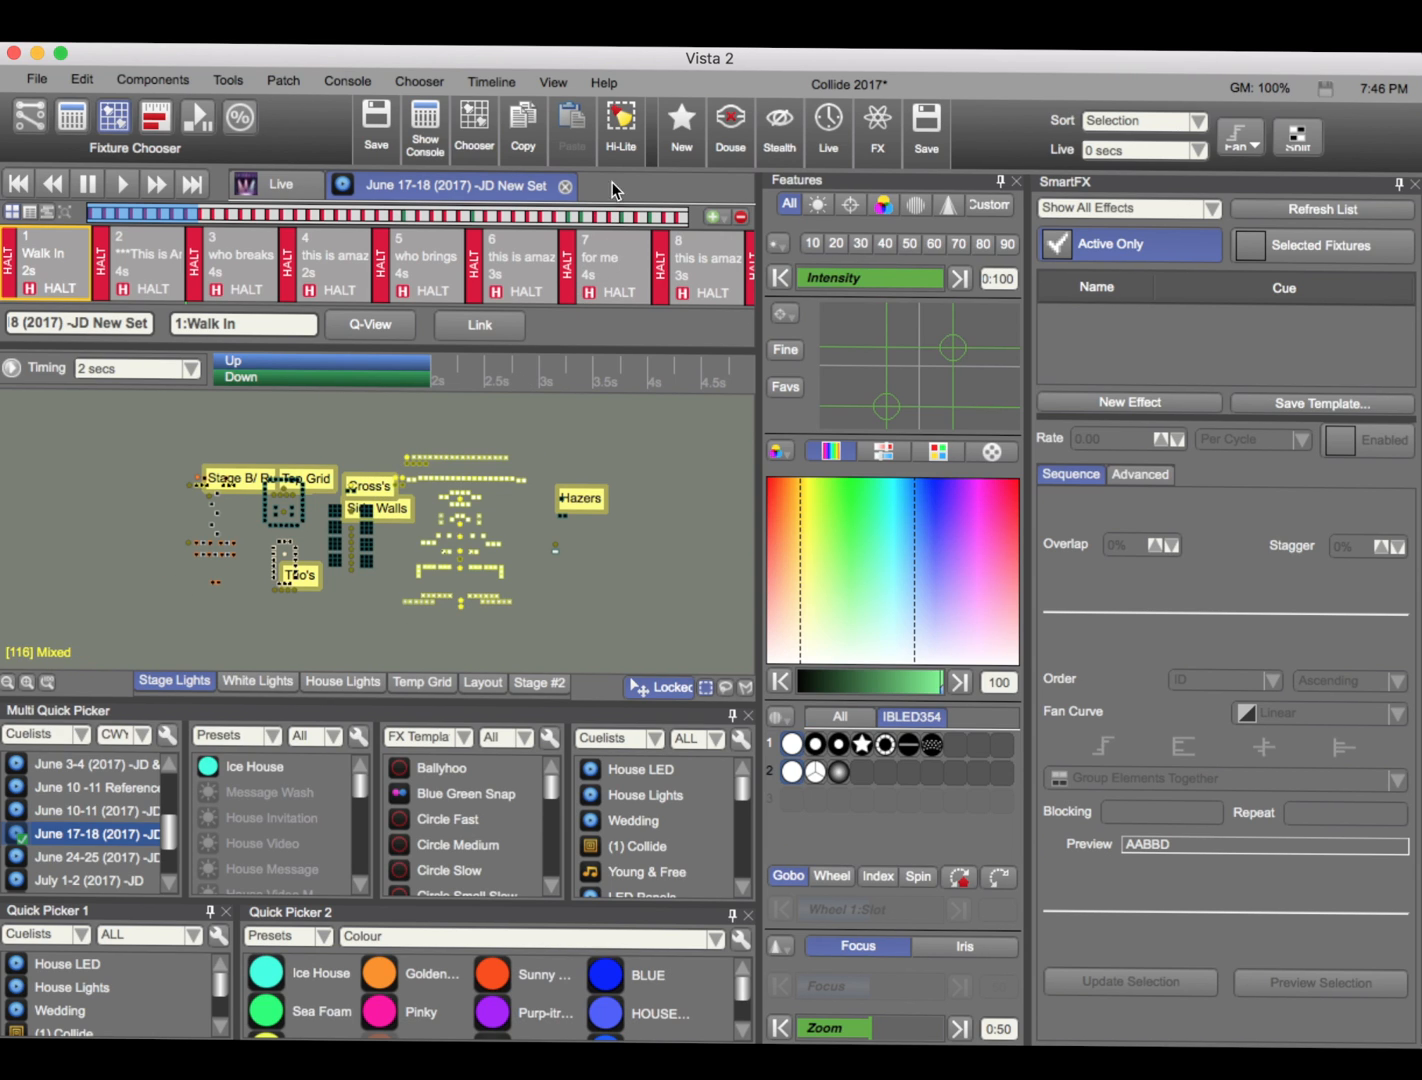
left_click(524, 508)
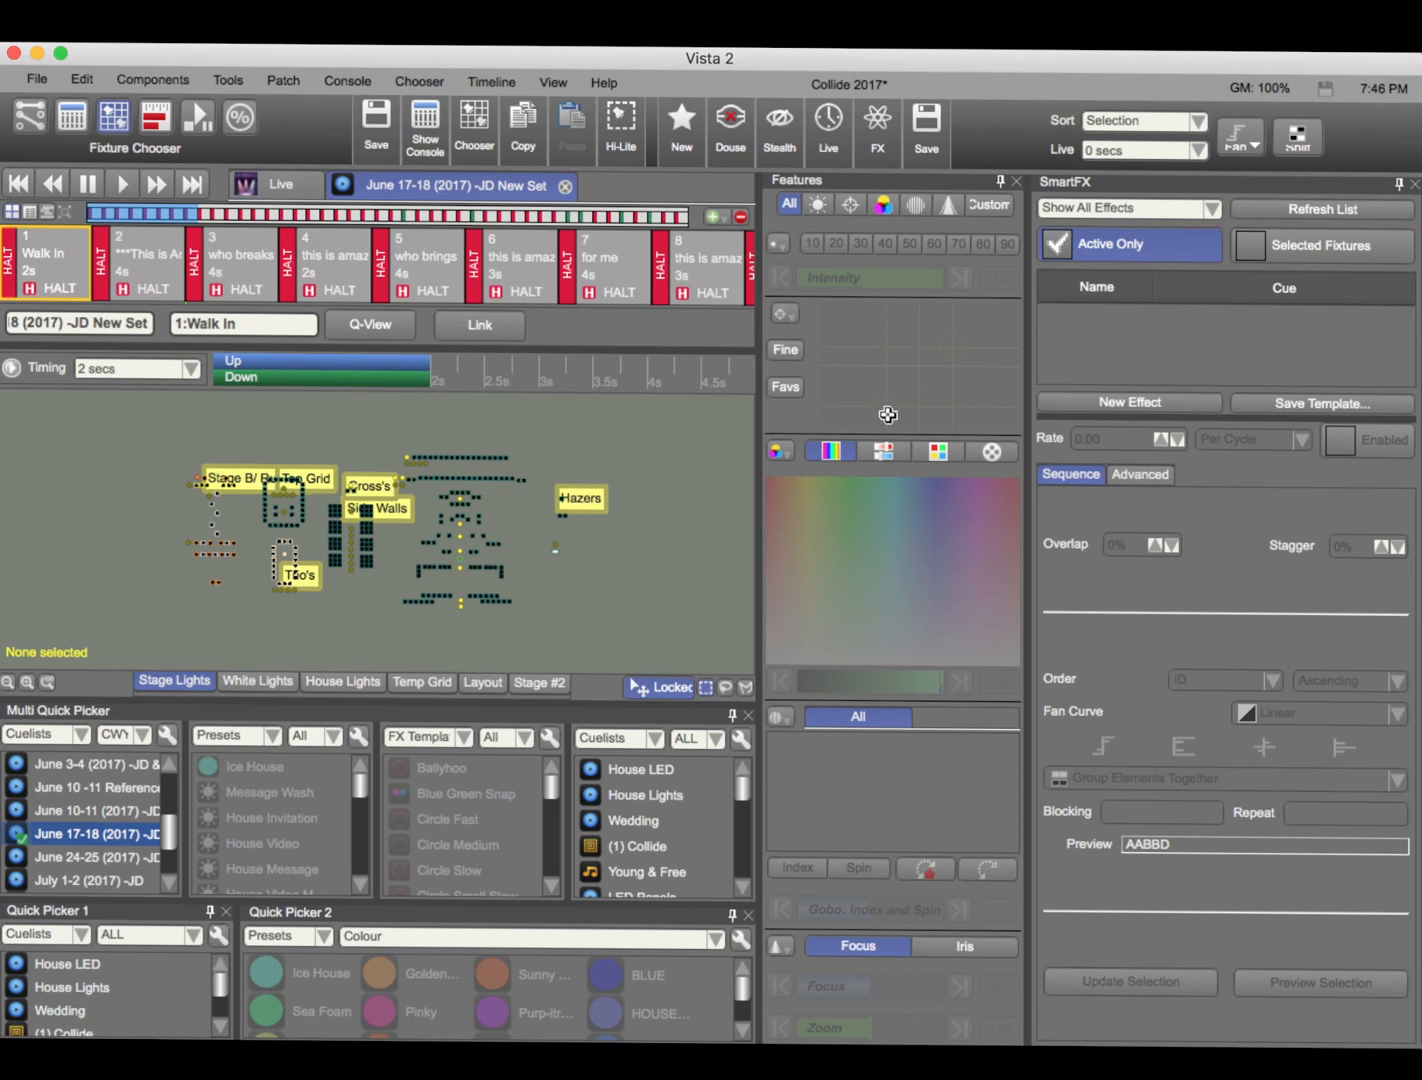
Examine the intensity, position, colour, gobo and beam feature controls one by one, ending with all features shown together
key("super+b")
key("super+b")
left_click(820, 205)
left_click(848, 205)
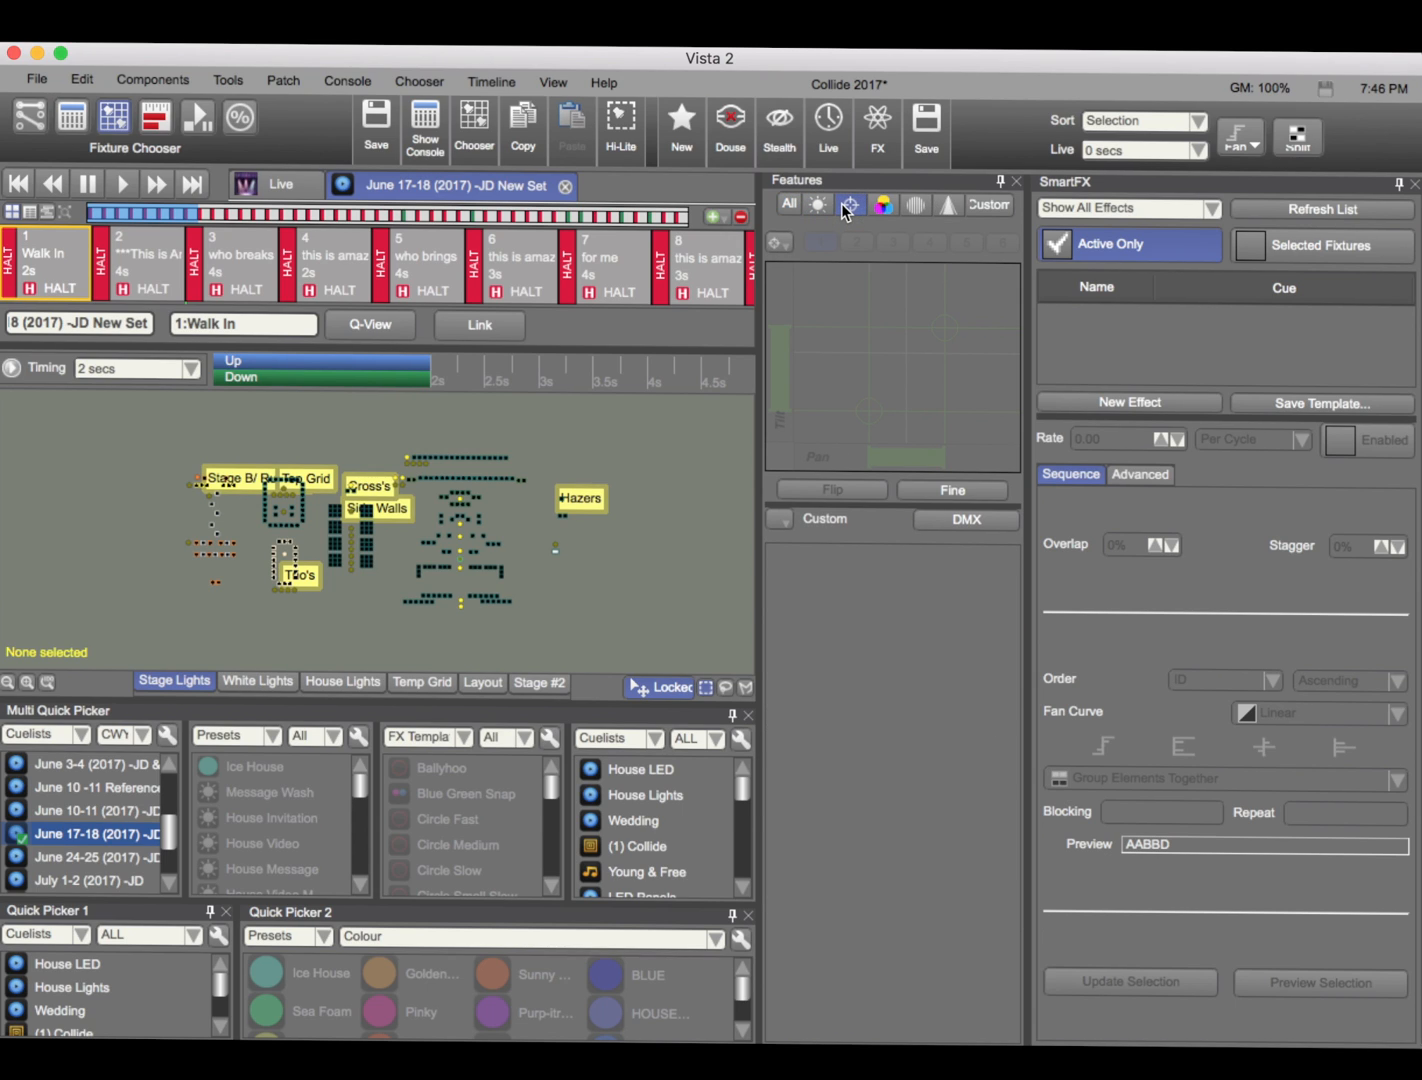
left_click(820, 204)
left_click(851, 204)
left_click(882, 205)
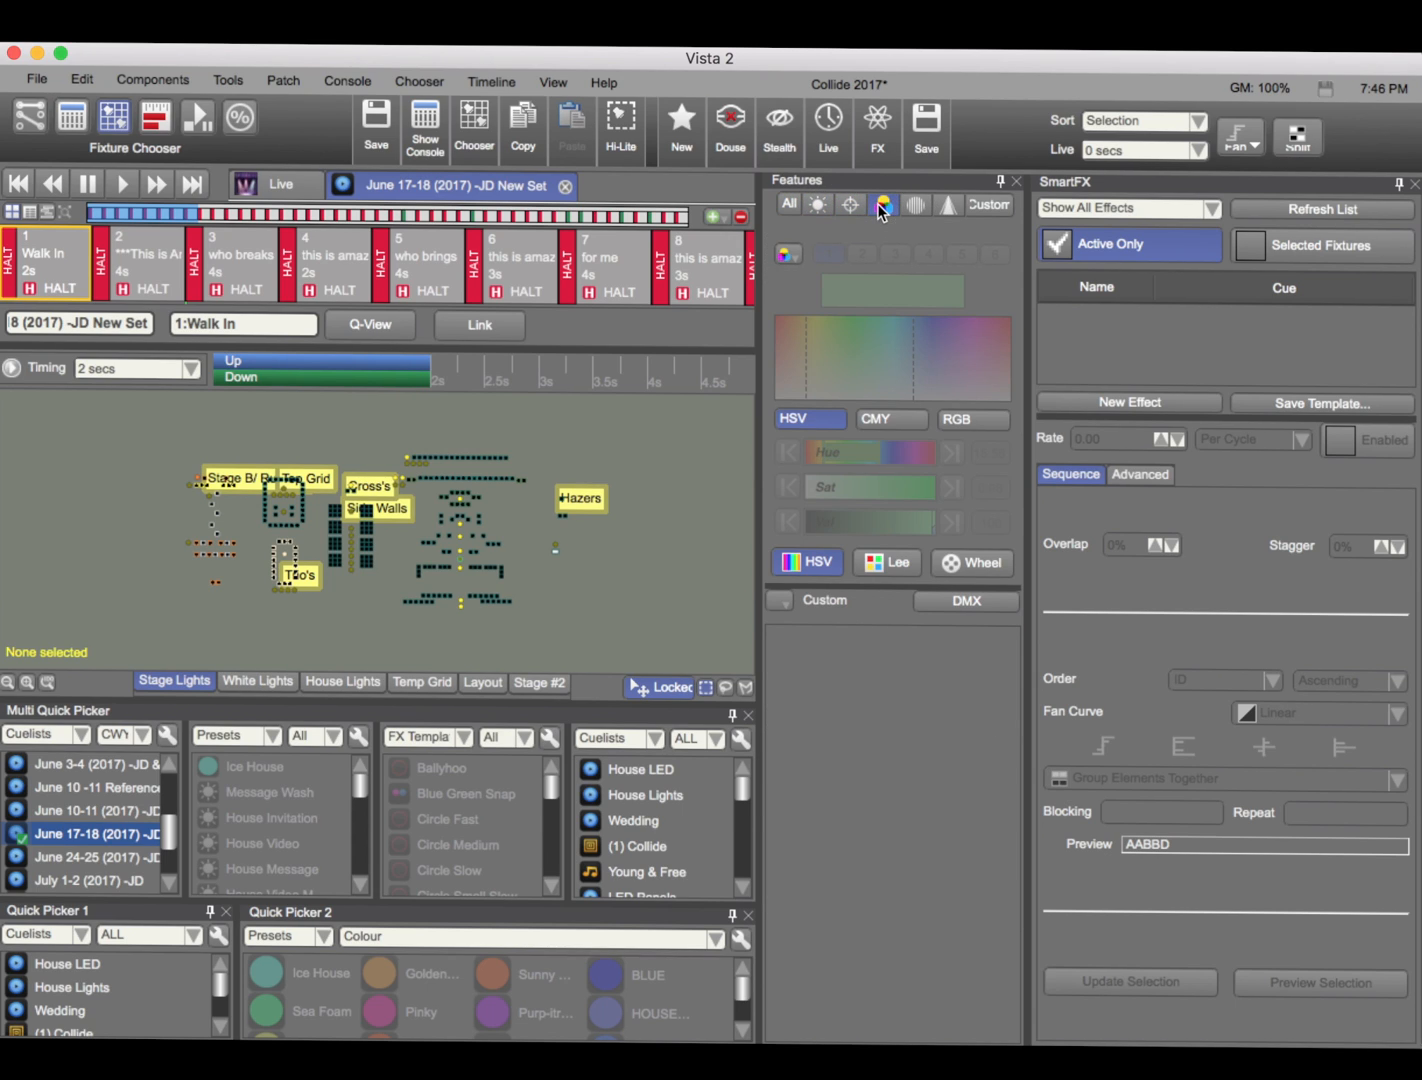
left_click(914, 205)
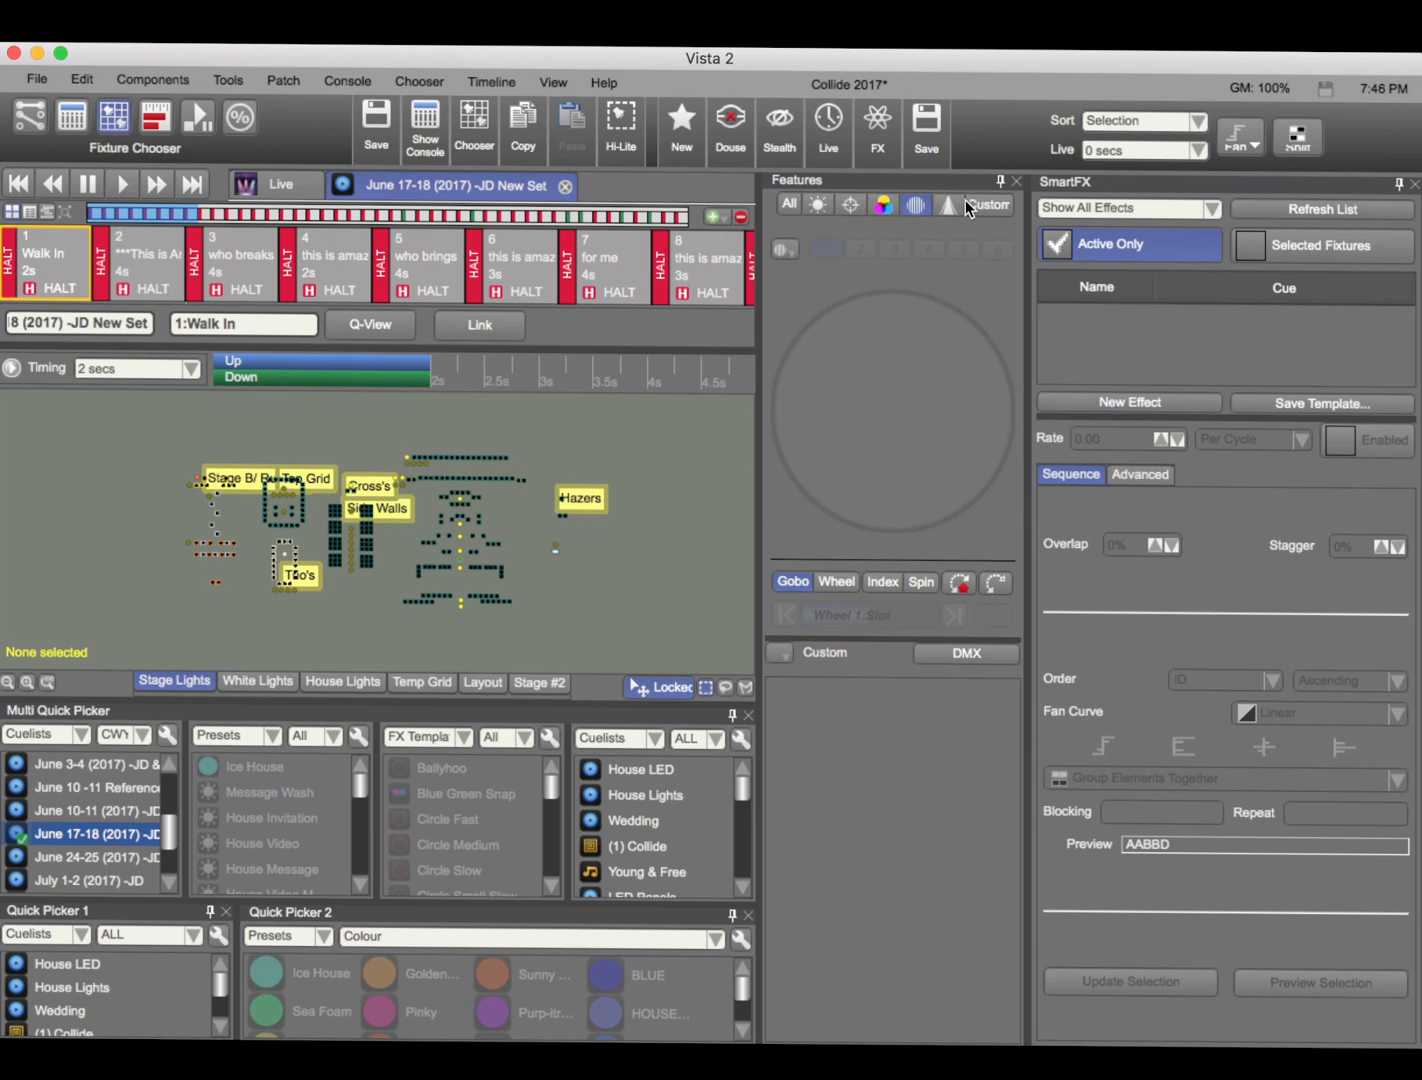
left_click(948, 205)
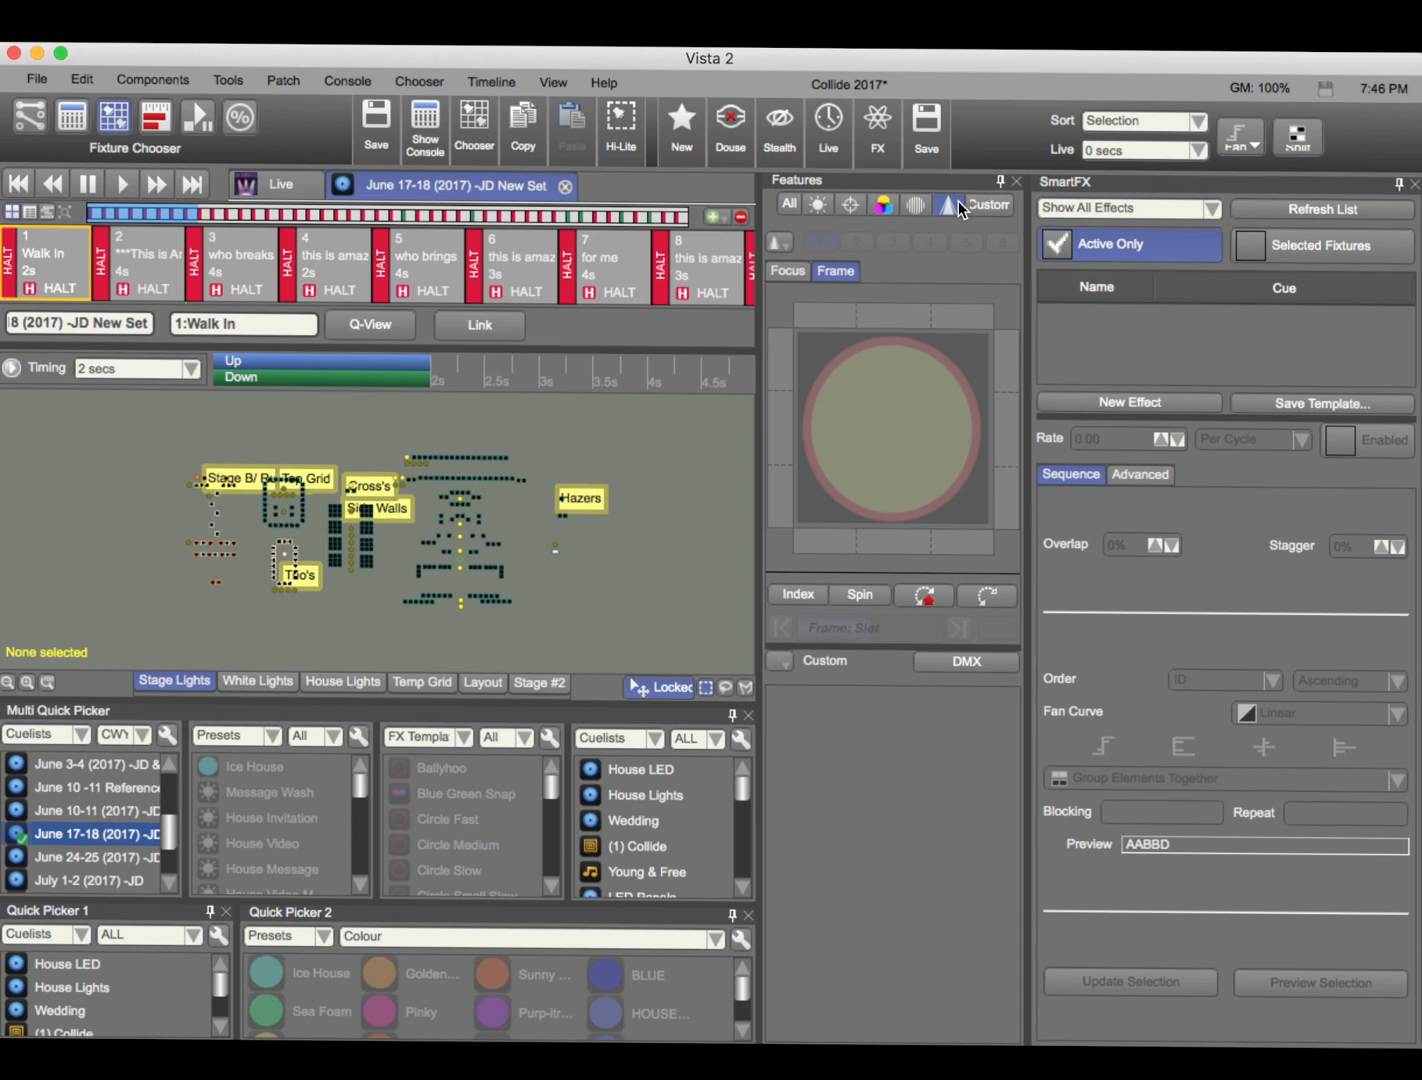
left_click(791, 205)
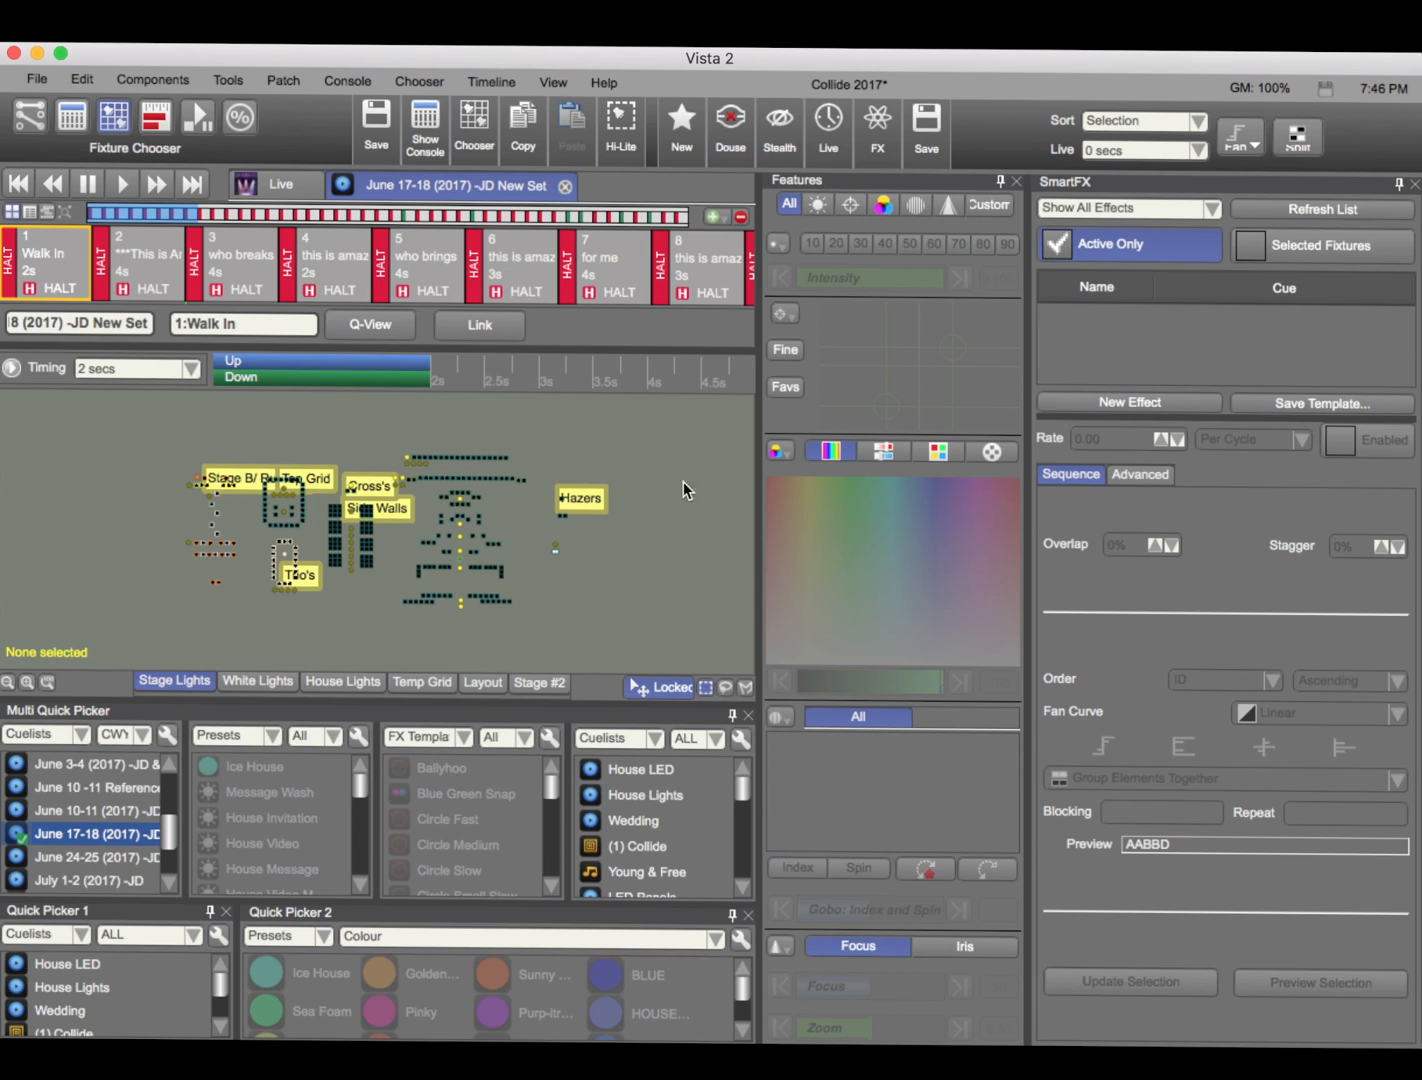
Select the QW560Z A fixtures near the top of the stage cluster and shift their pan and tilt position slightly
left_click_drag(503, 522, 437, 509)
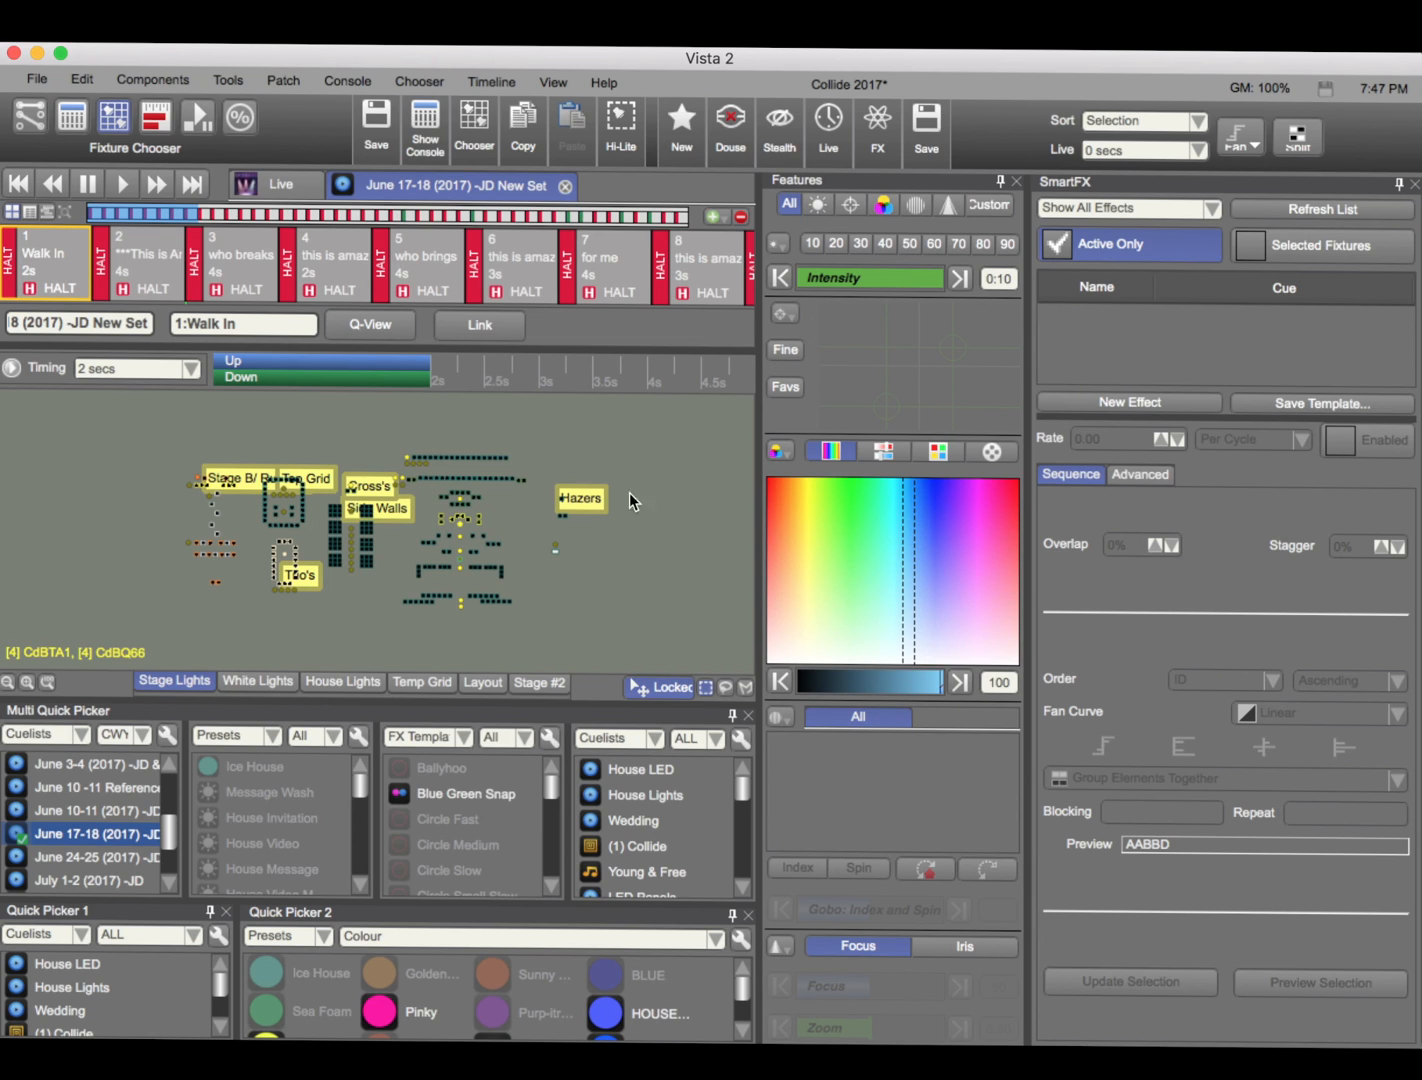
left_click_drag(519, 519, 404, 462)
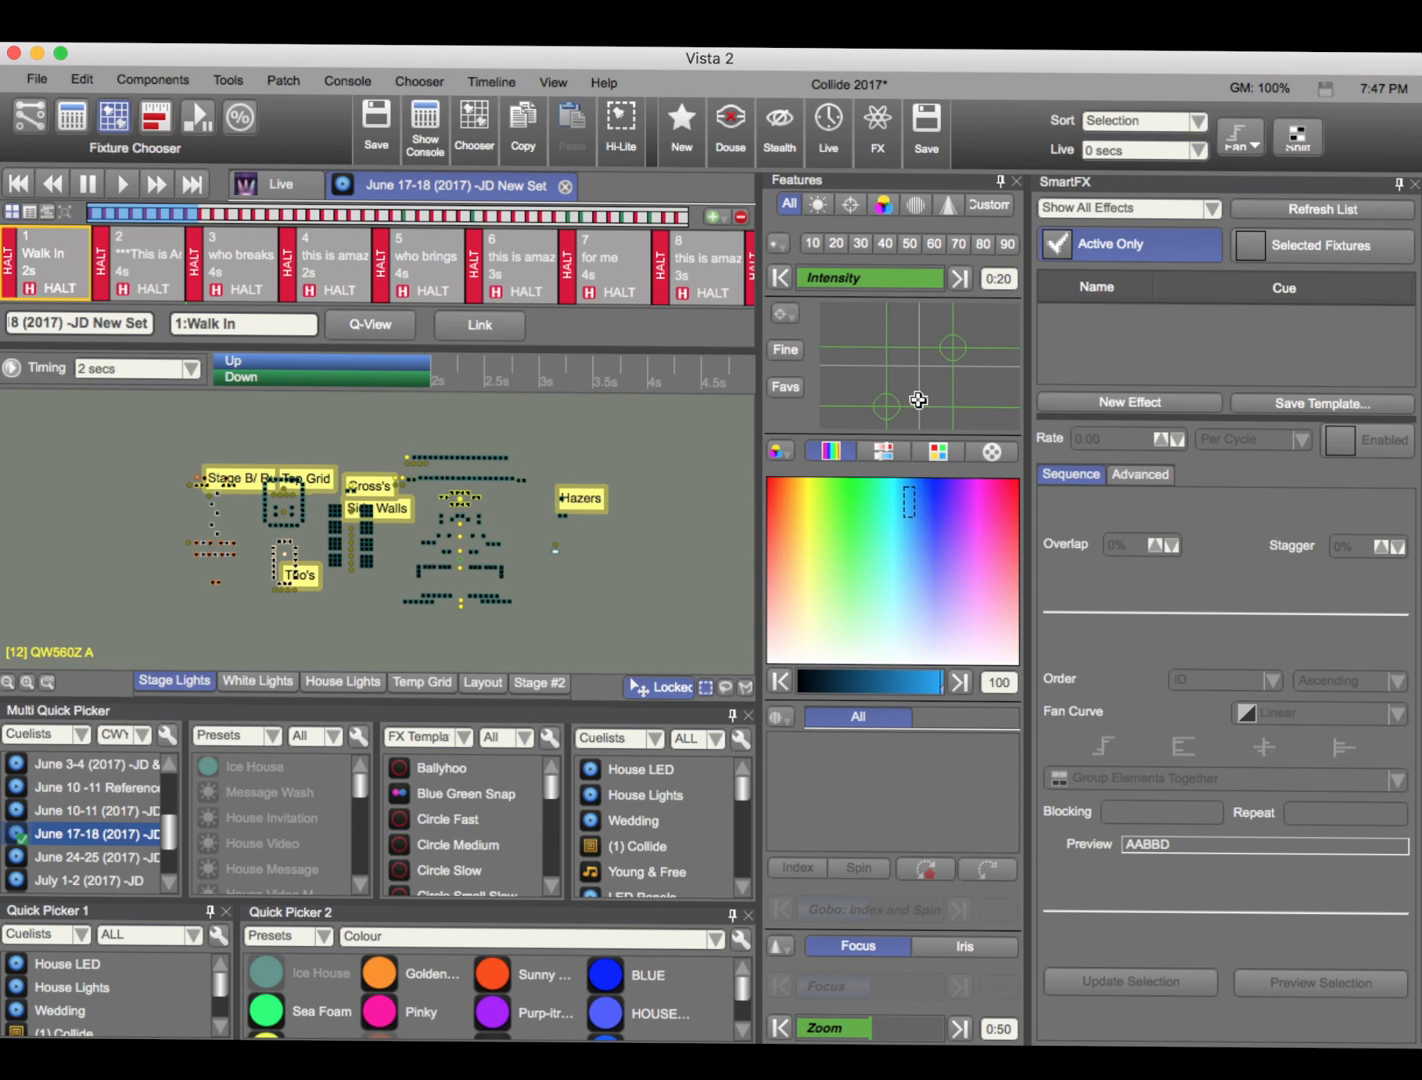
mouse_move(885, 395)
left_mouse_down()
mouse_move(901, 403)
mouse_move(848, 390)
mouse_move(900, 392)
left_mouse_up()
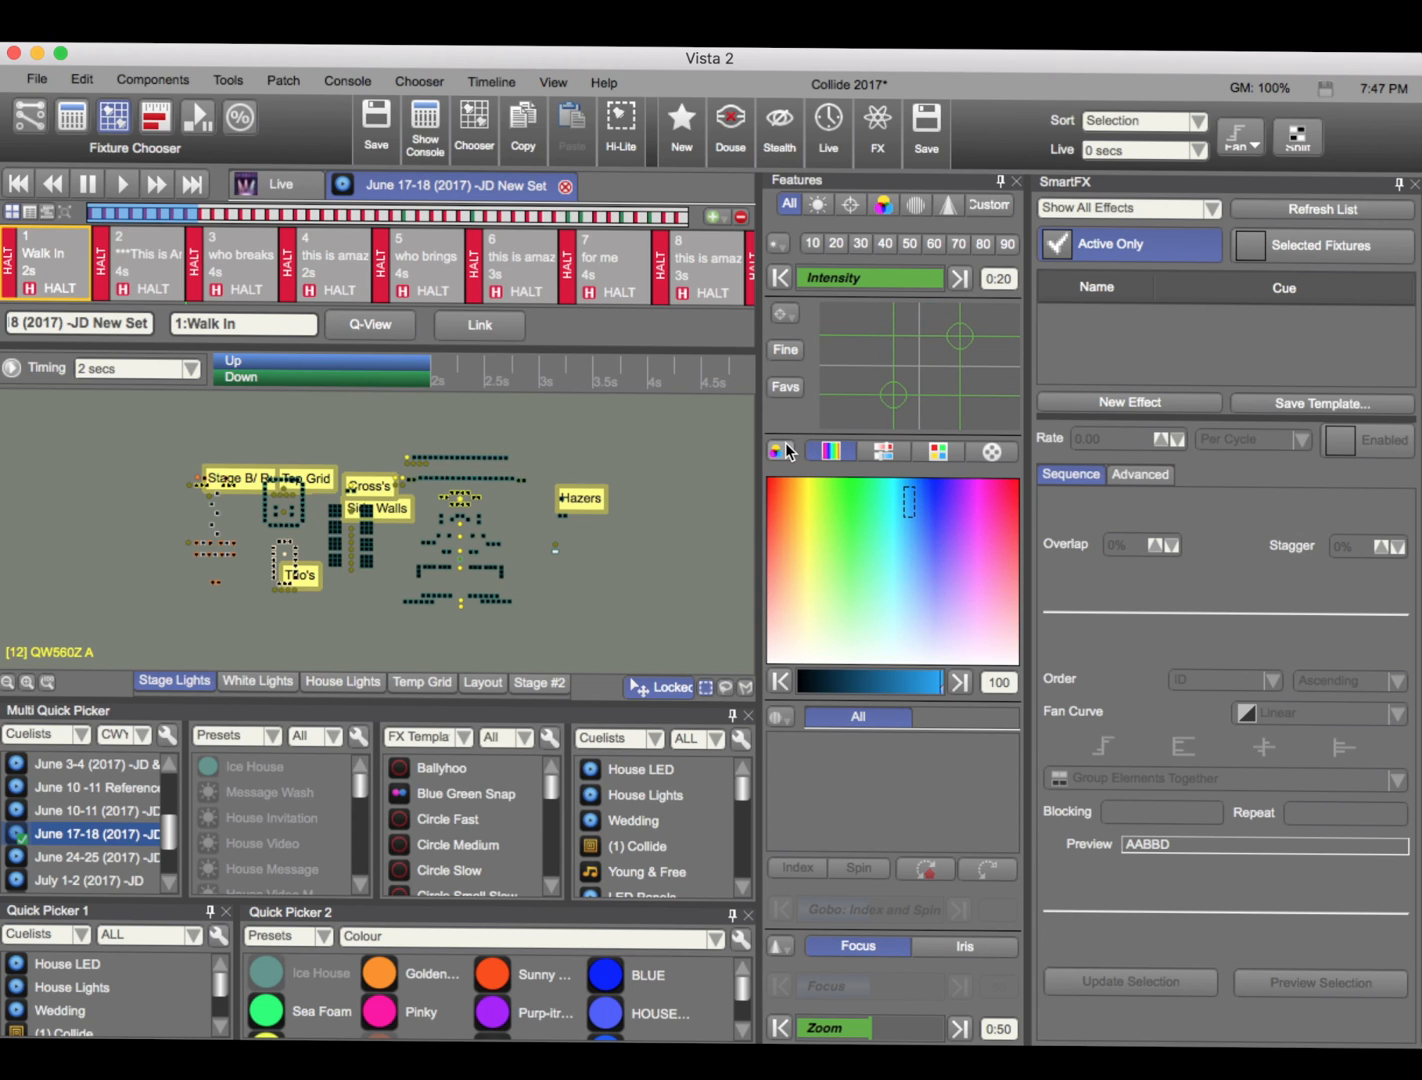
Set the selected fixtures' colour to purple and their zoom to 26
mouse_move(862, 535)
left_mouse_down()
mouse_move(790, 533)
mouse_move(986, 531)
mouse_move(857, 575)
left_mouse_up()
left_click(922, 627)
left_click_drag(922, 627, 960, 525)
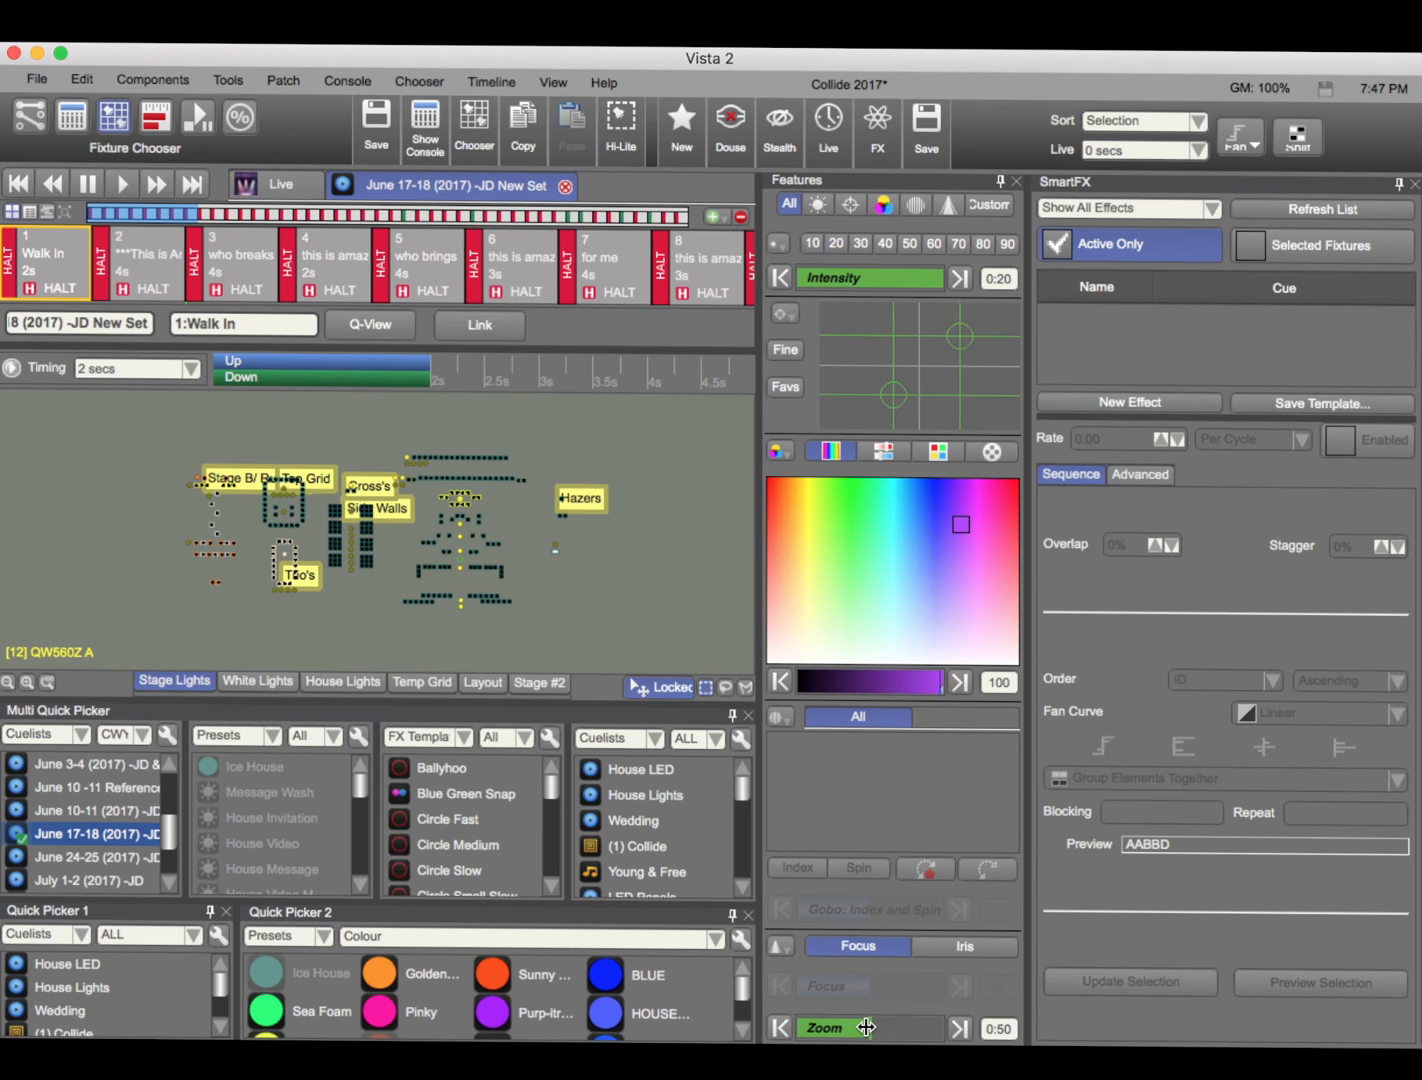
left_click(955, 1028)
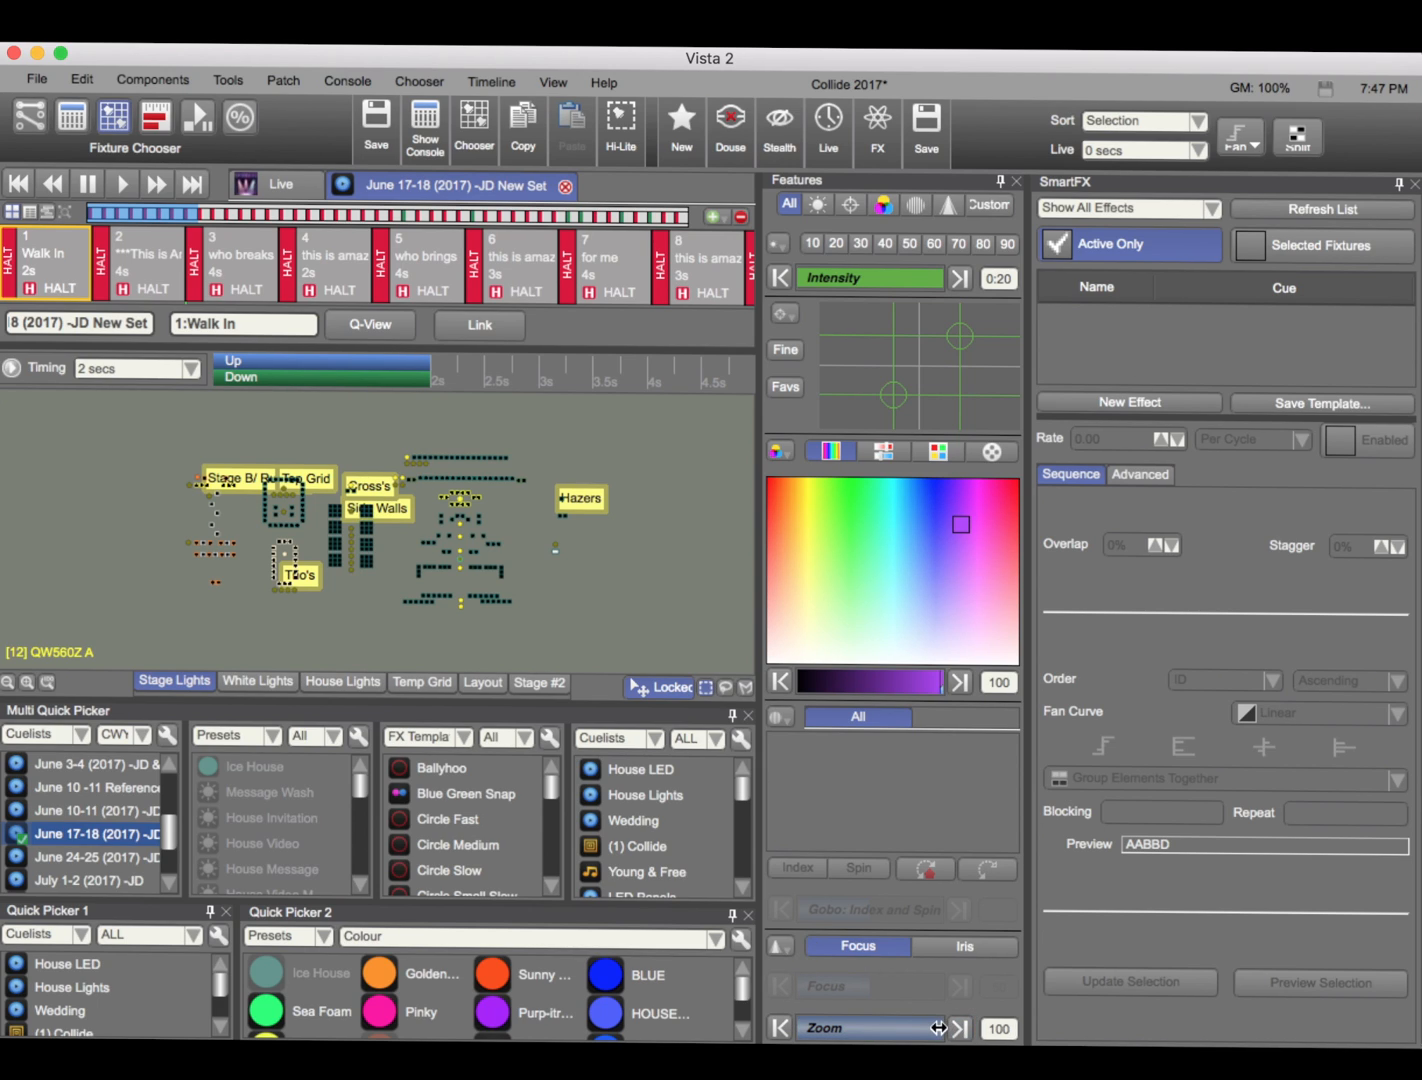
left_click_drag(945, 1028, 832, 1020)
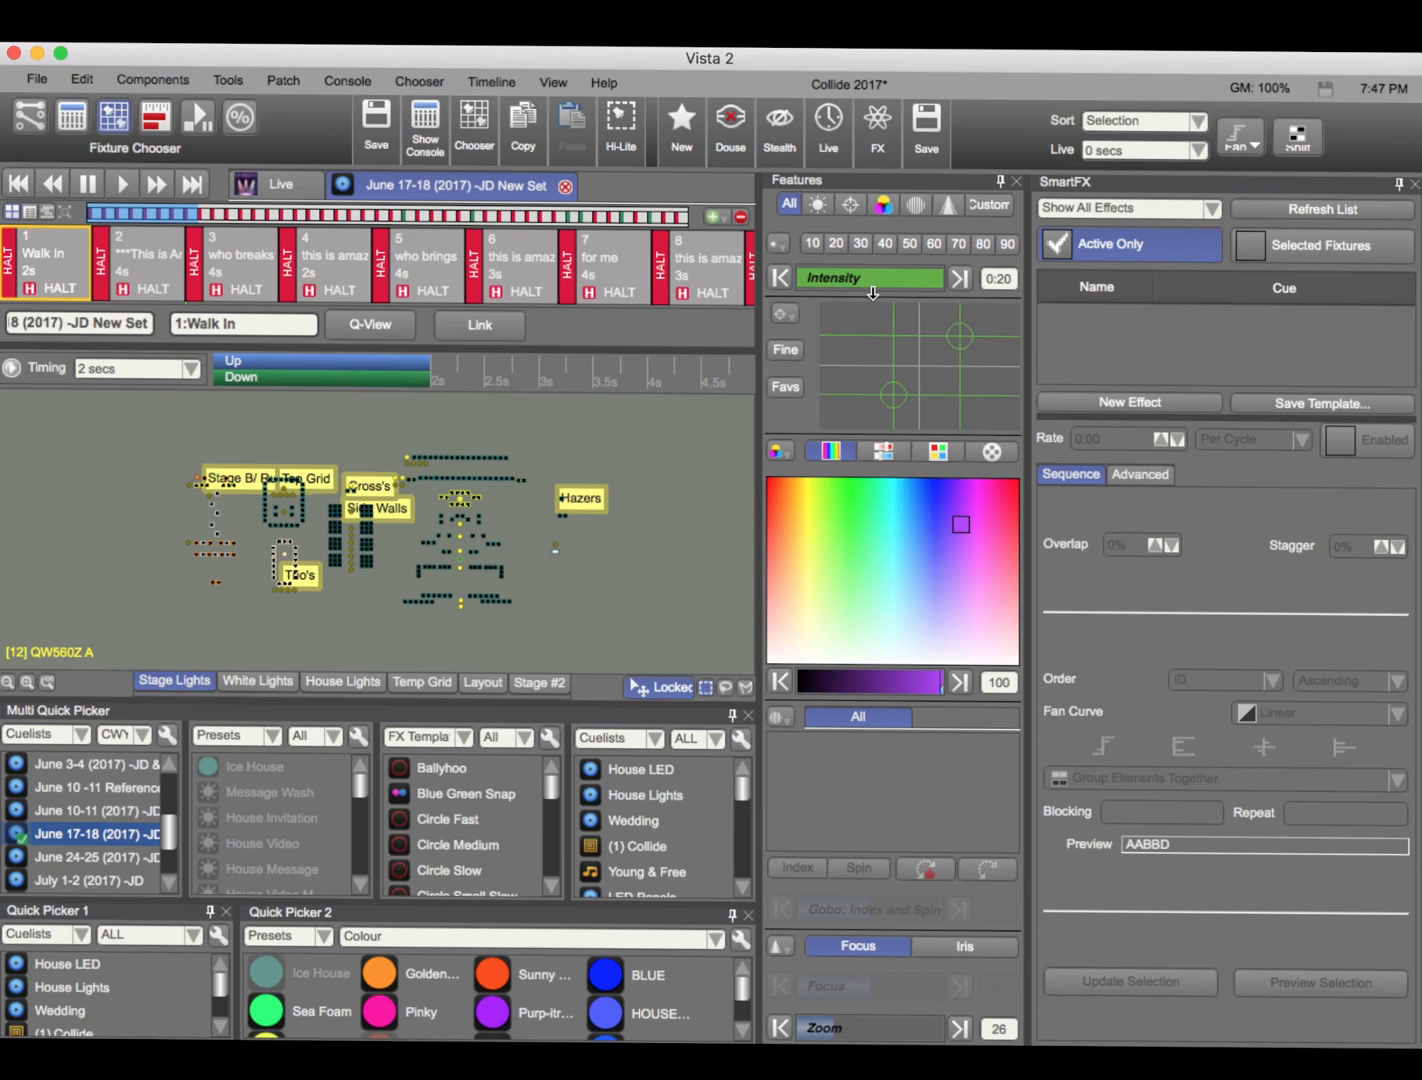
Create a wave effect on the Intensity feature, named Intensity, for the selected fixtures
left_click(774, 240)
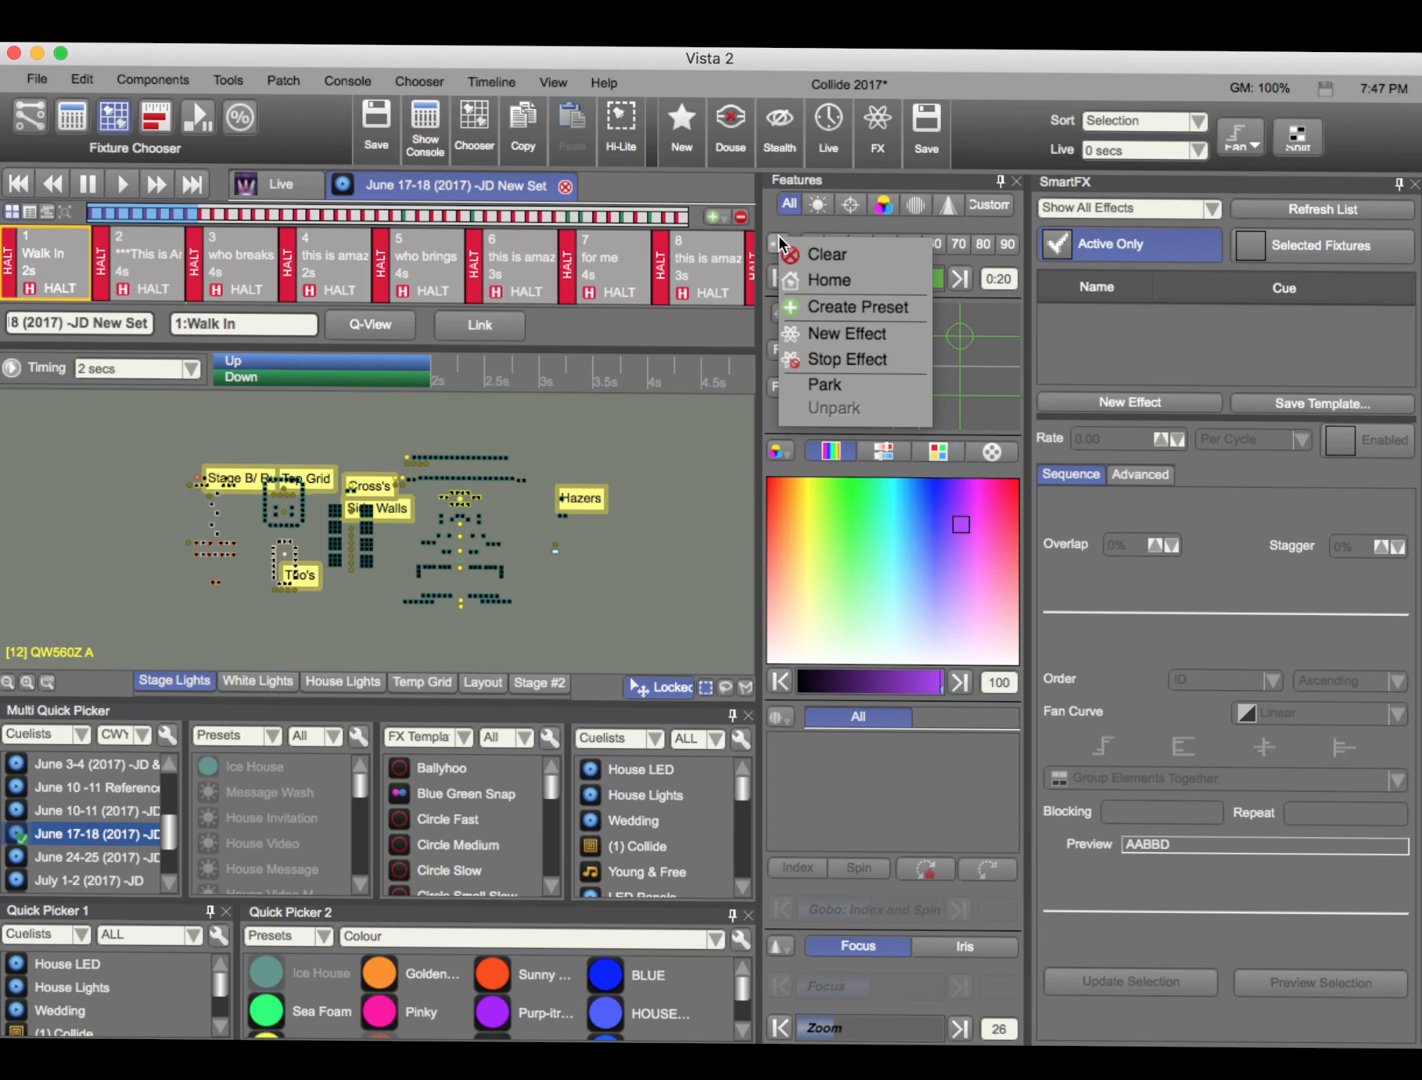
left_click(855, 335)
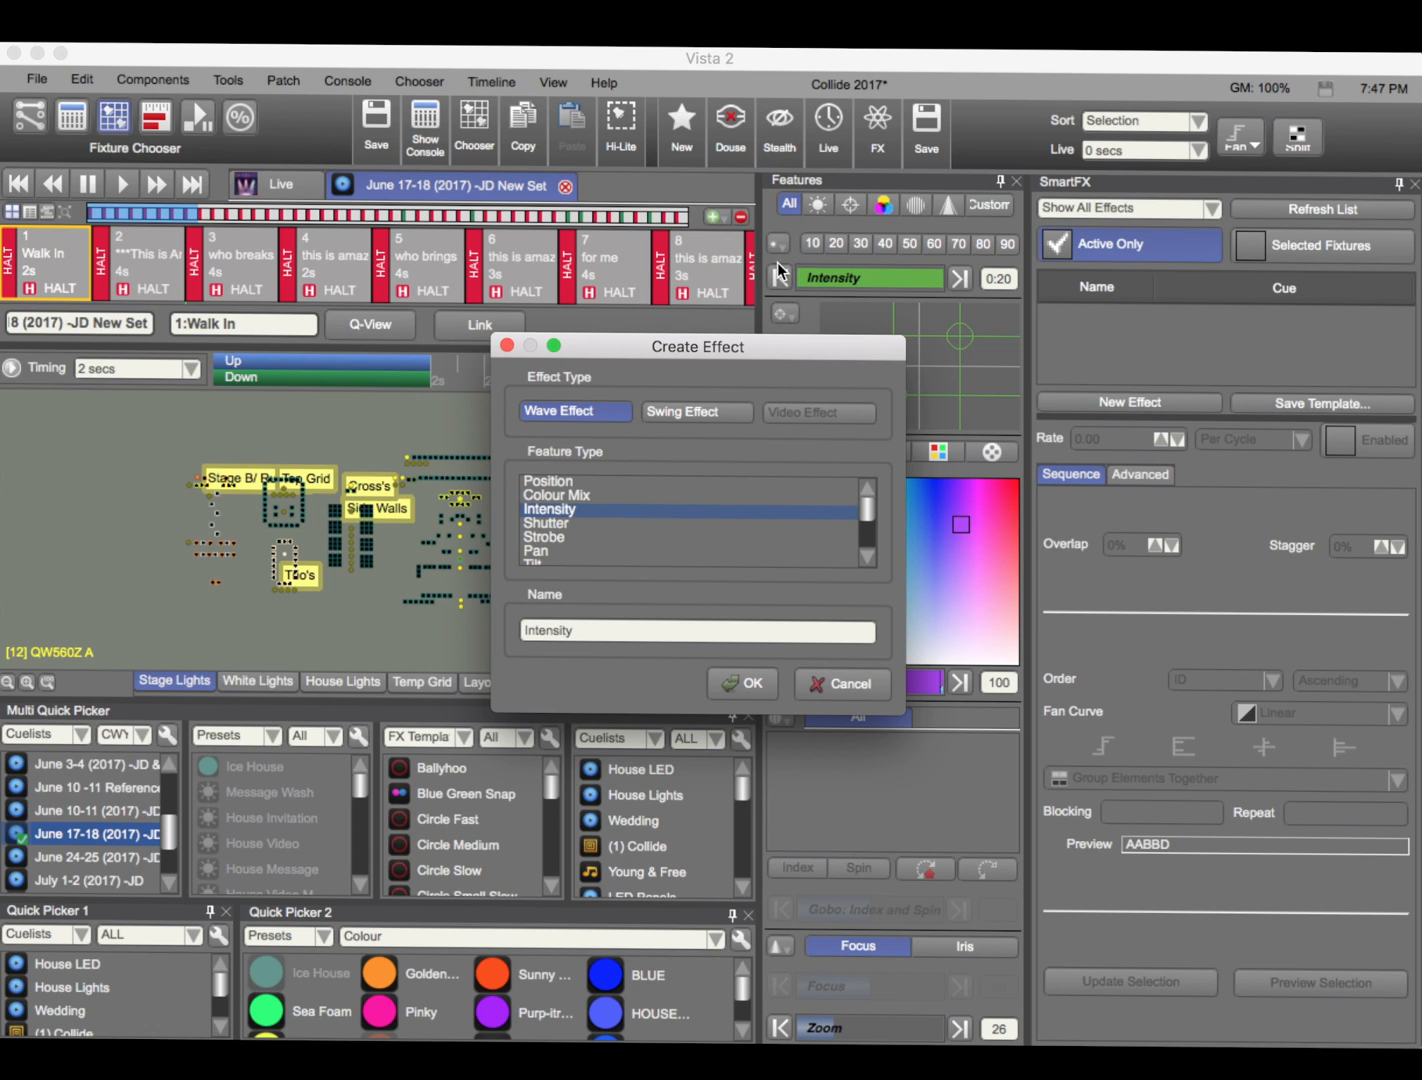
left_click(741, 684)
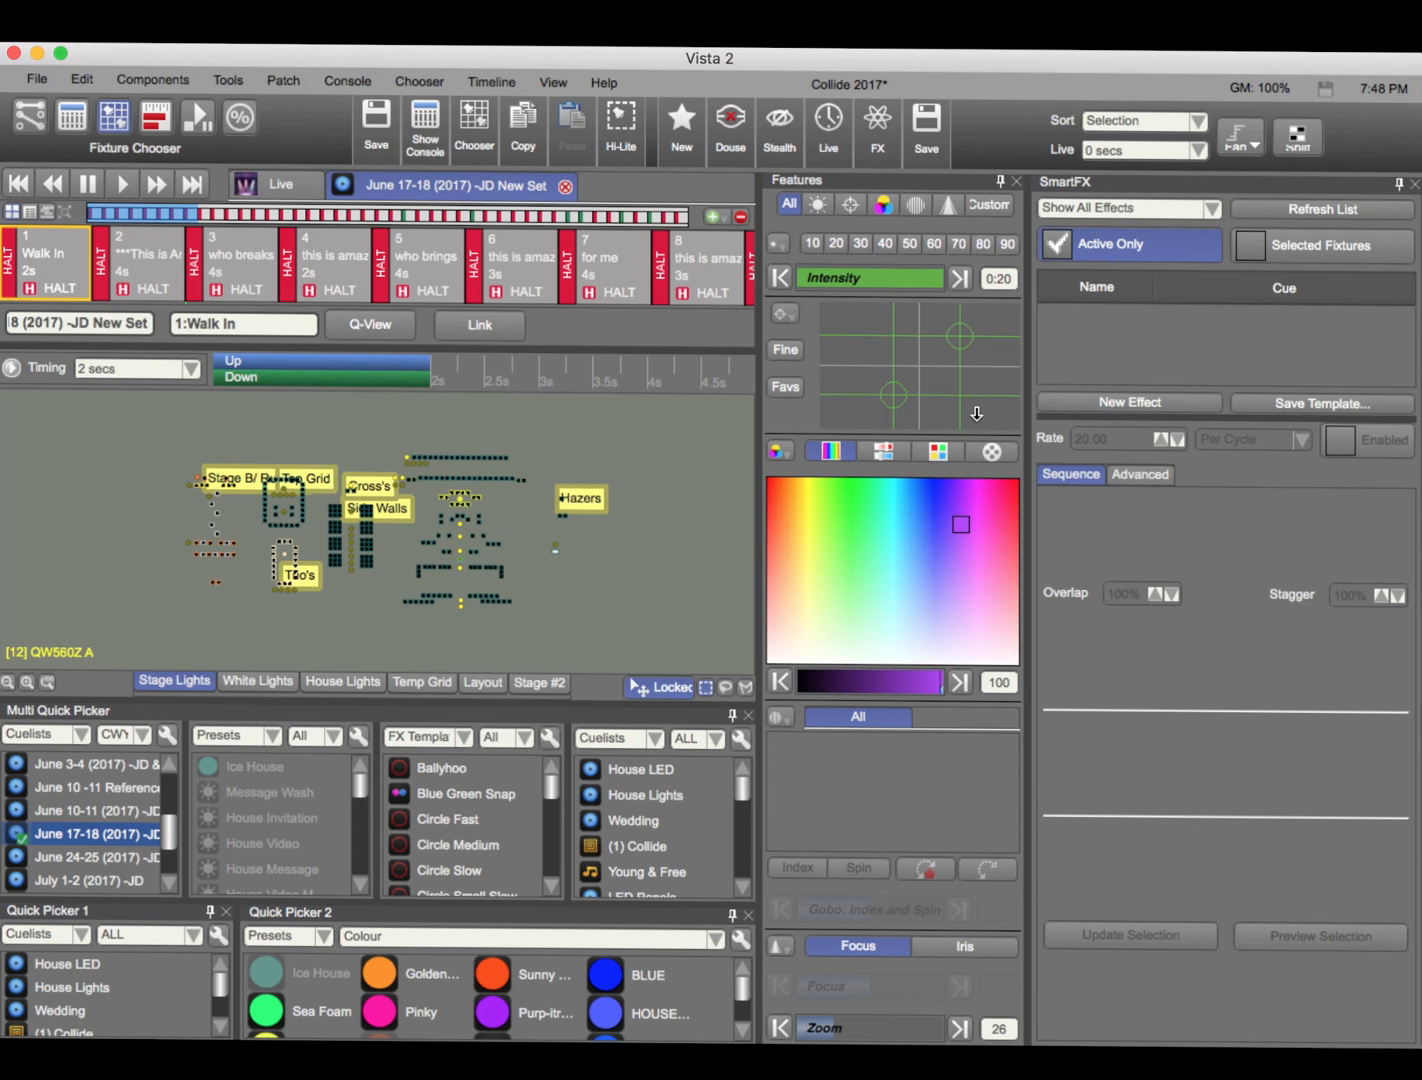
Hide the SmartFX panel so that the Features panel takes up its space
left_click(873, 133)
left_click(875, 135)
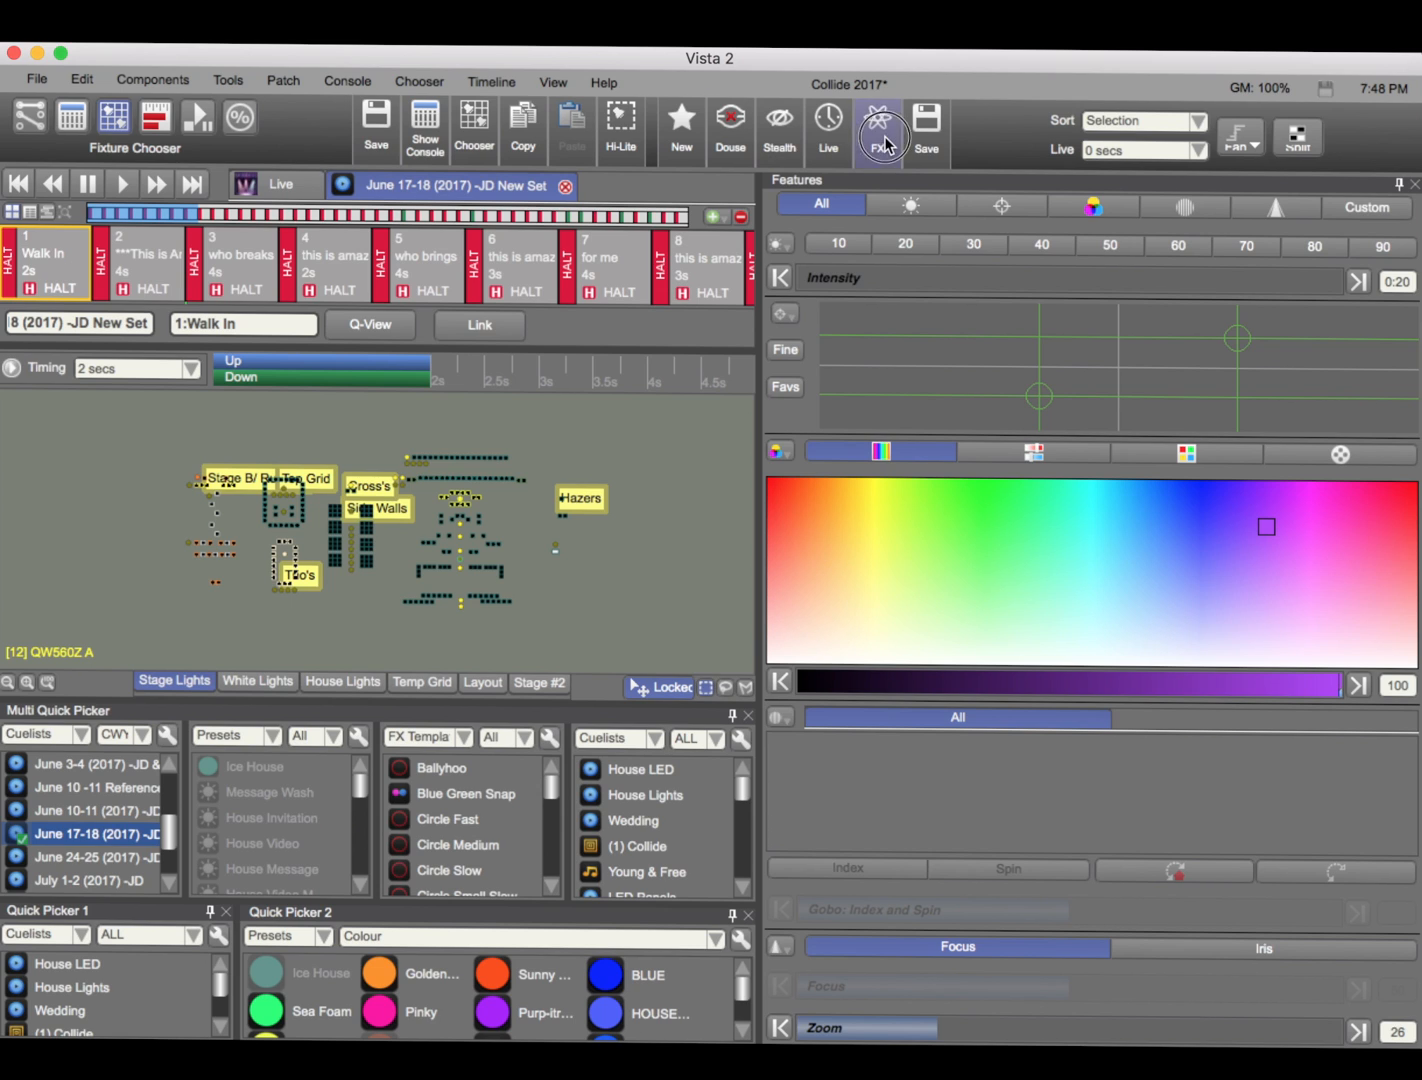
Show the SmartFX panel again beside the Features panel
left_click(892, 125)
left_click(892, 125)
left_click(892, 125)
left_click(895, 125)
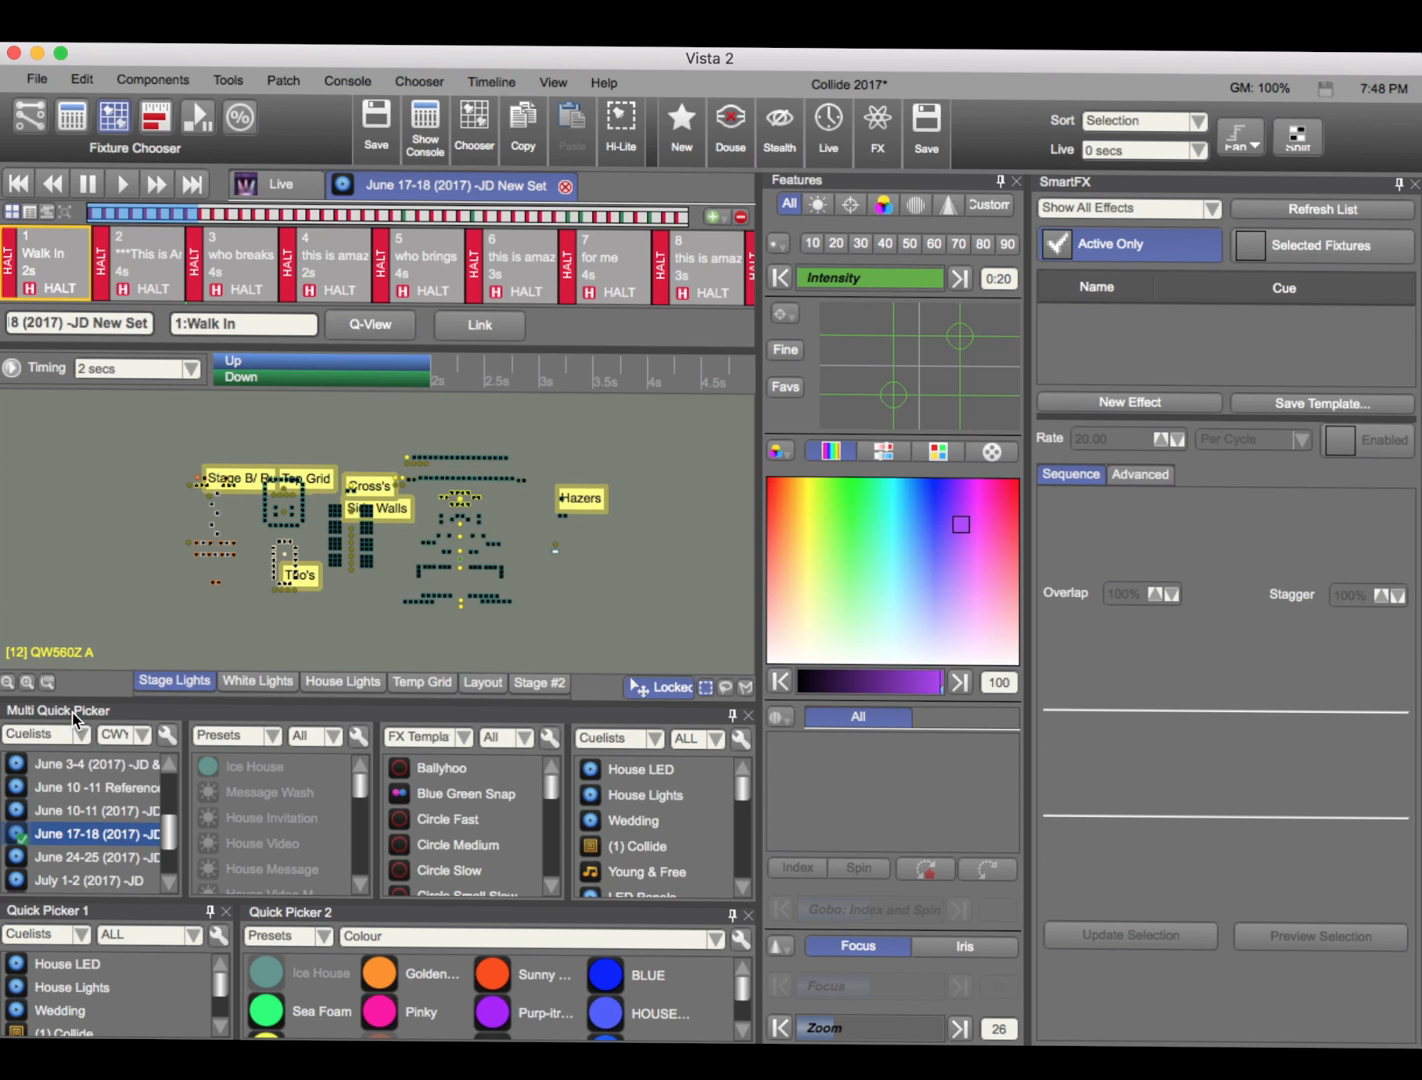
Select the Circle Medium FX template and browse the ALL cuelists group to its end in the Multi Quick Picker
left_click(468, 845)
left_click(657, 741)
left_click(659, 740)
left_click(690, 736)
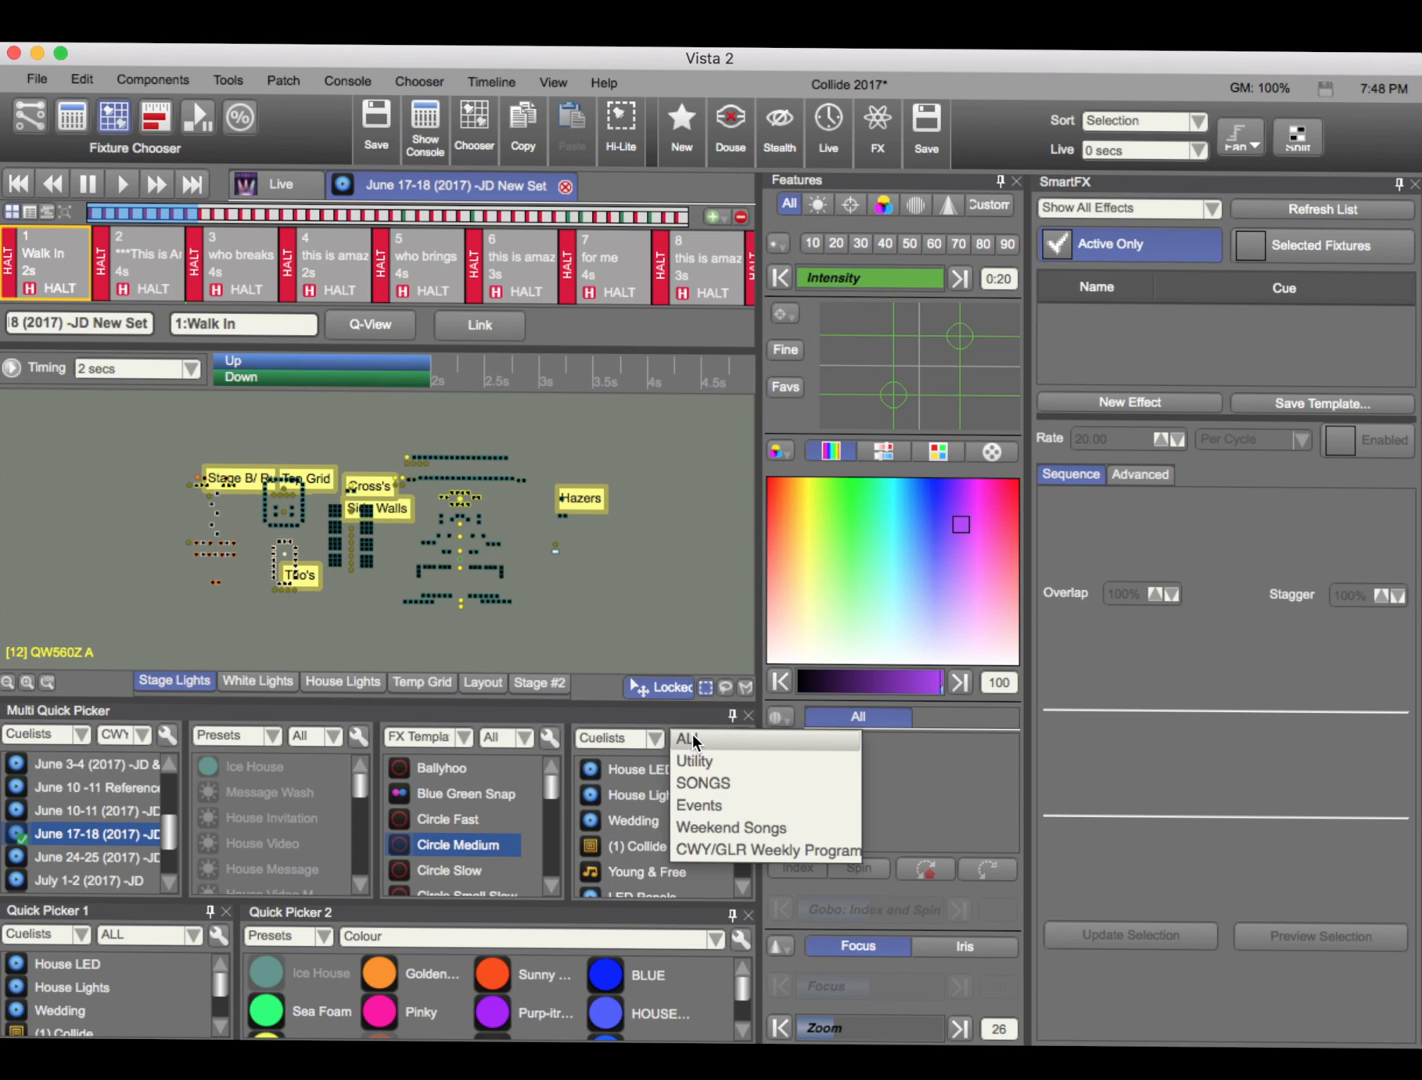
left_click(686, 734)
scroll(659, 852, "down", 10)
scroll(659, 852, "down", 3)
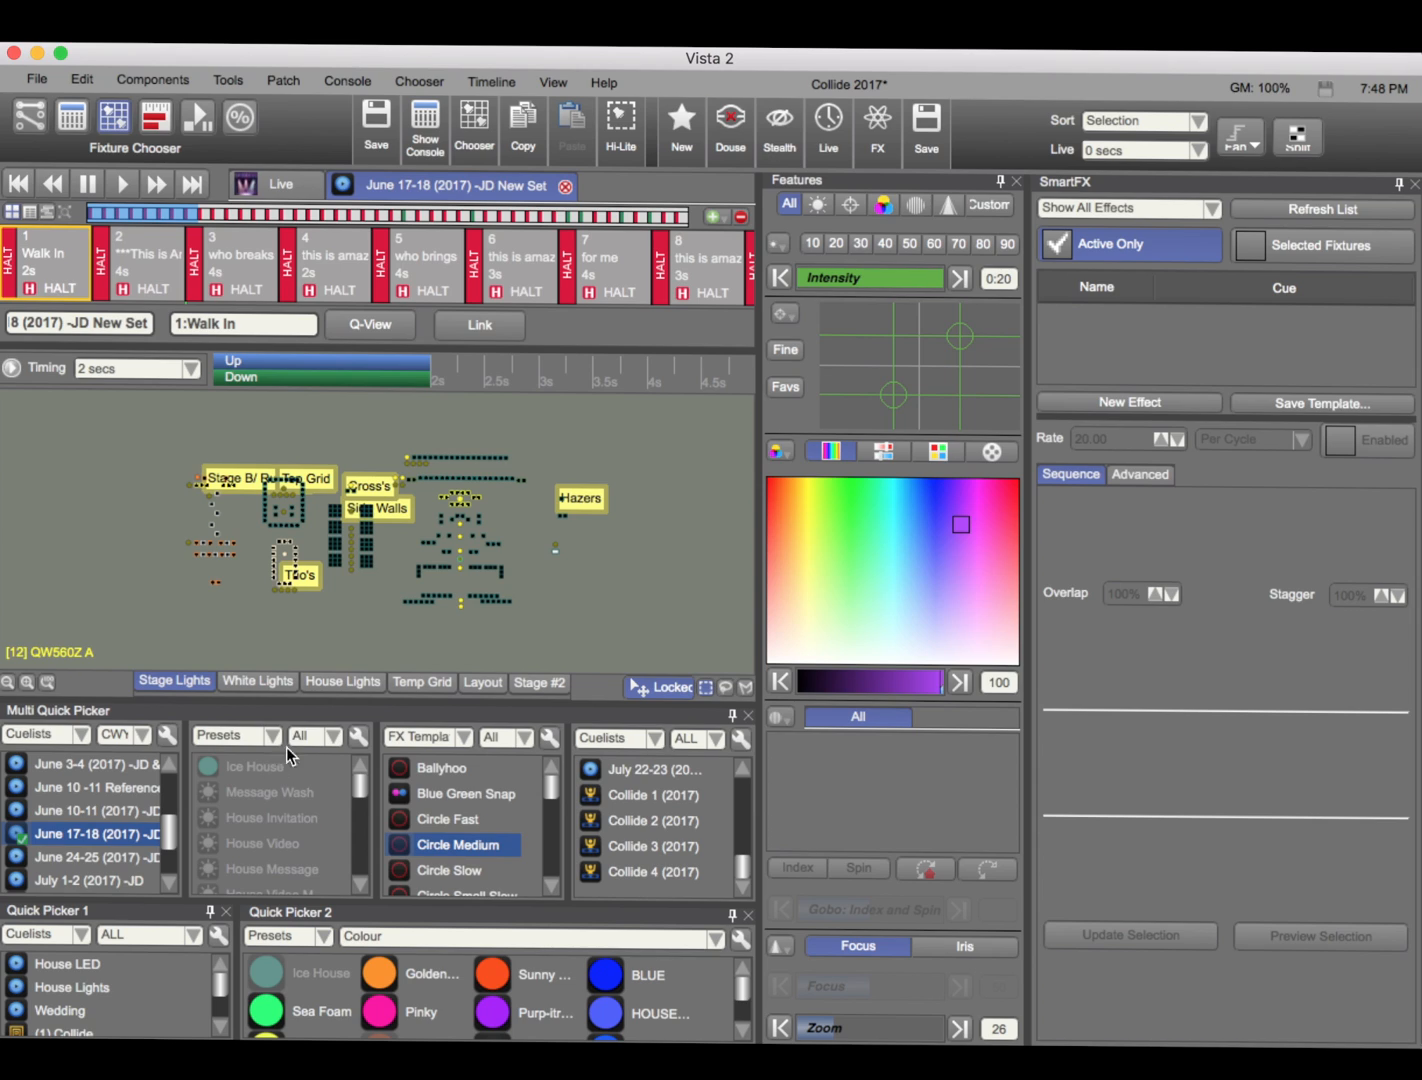
Filter the Multi Quick Picker's presets list to Intensity and look through the presets
left_click(312, 737)
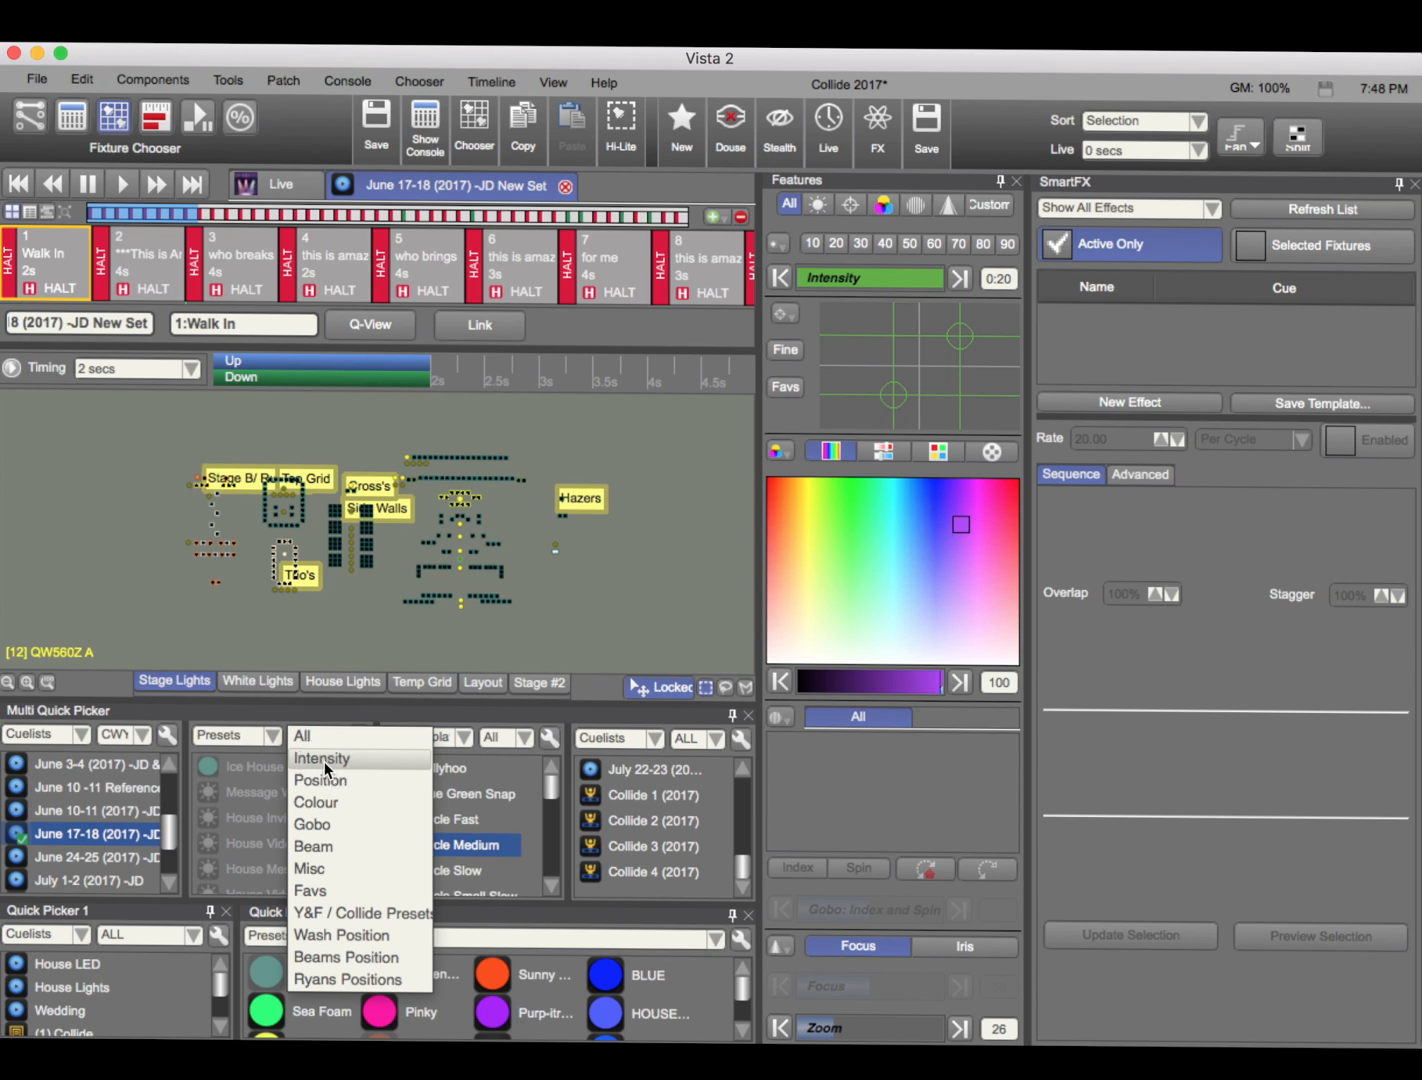
left_click(324, 761)
scroll(307, 813, "down", 3)
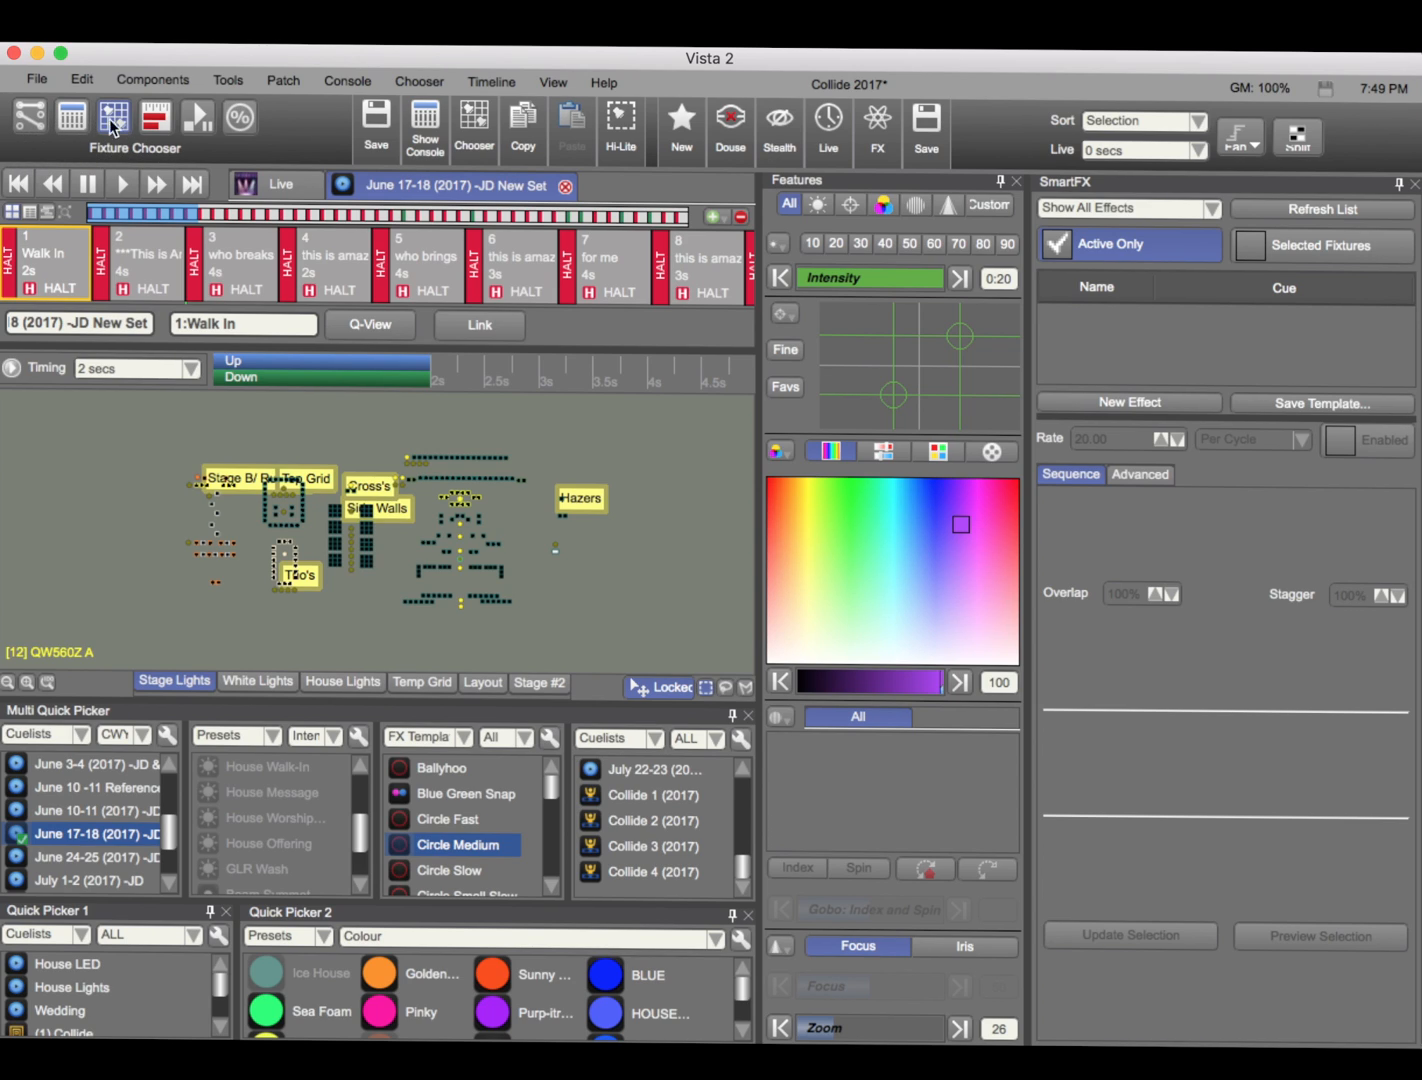
Open the Patch view and look through the patched channels of the universes up to Universe 6
left_click(29, 116)
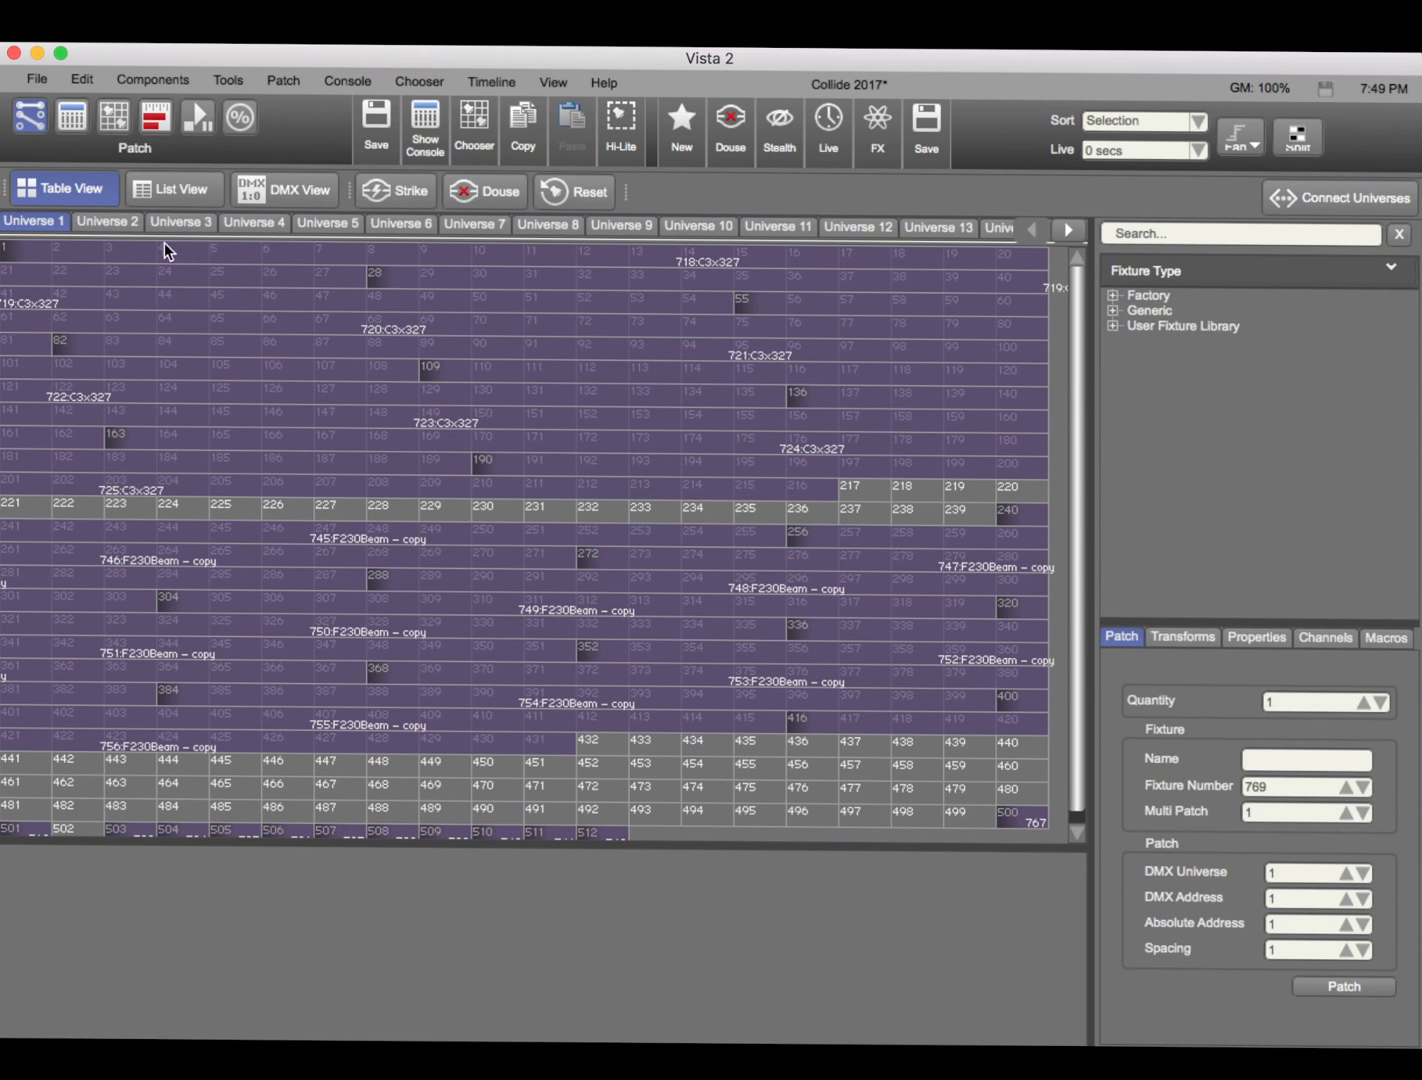
left_click(128, 224)
left_click(207, 224)
left_click(244, 224)
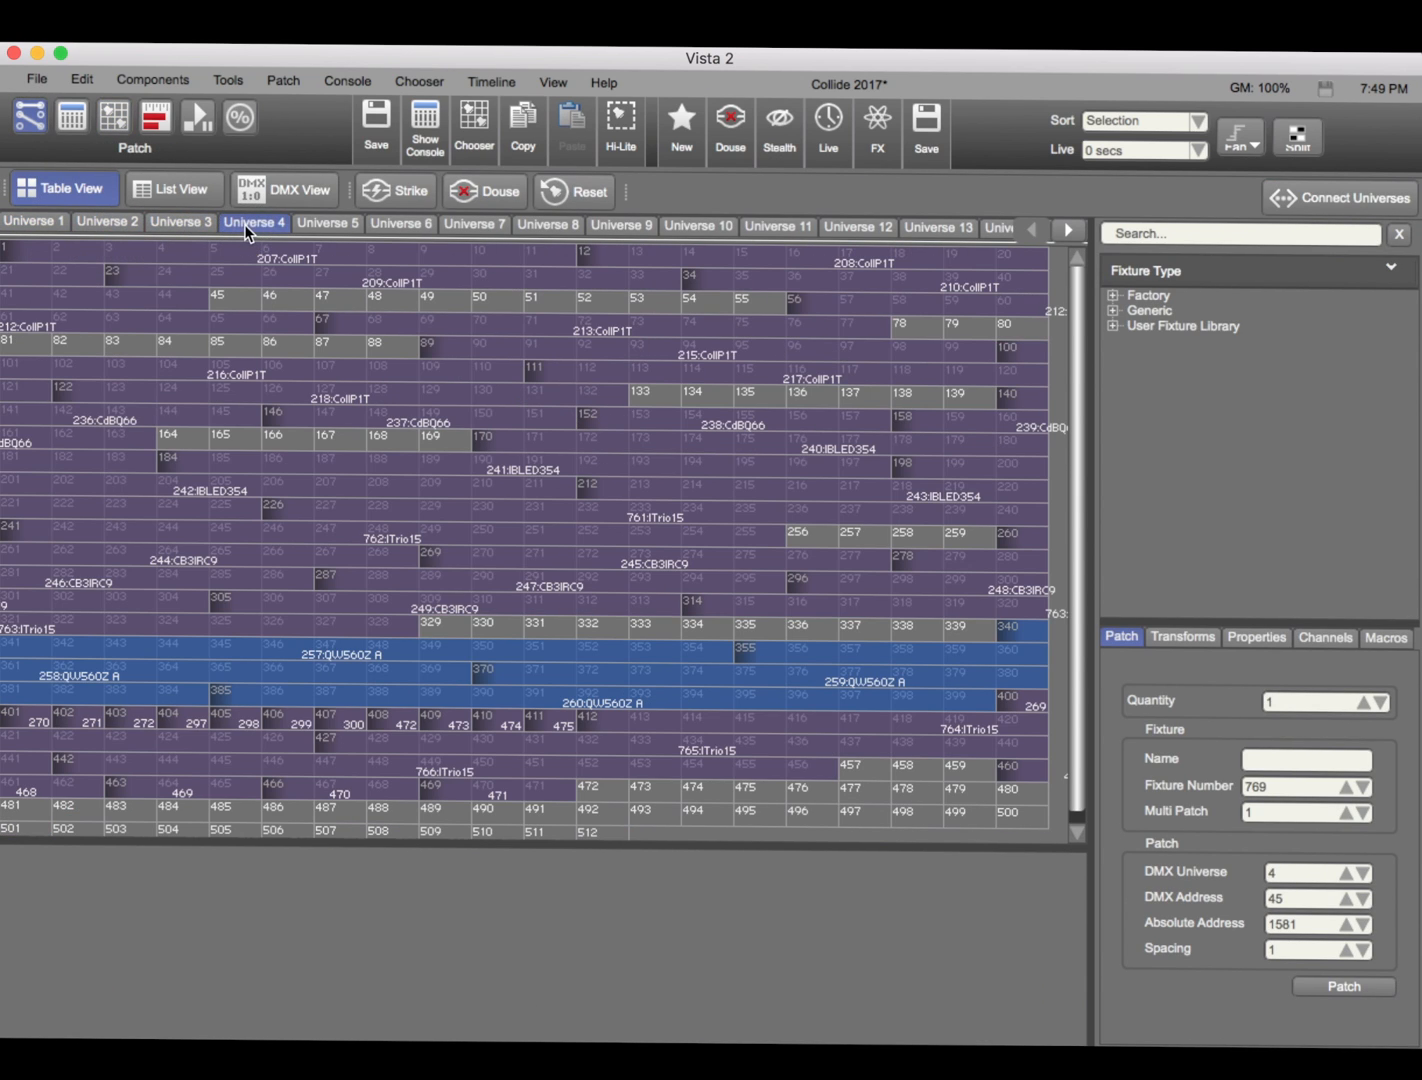
left_click(306, 222)
left_click(420, 224)
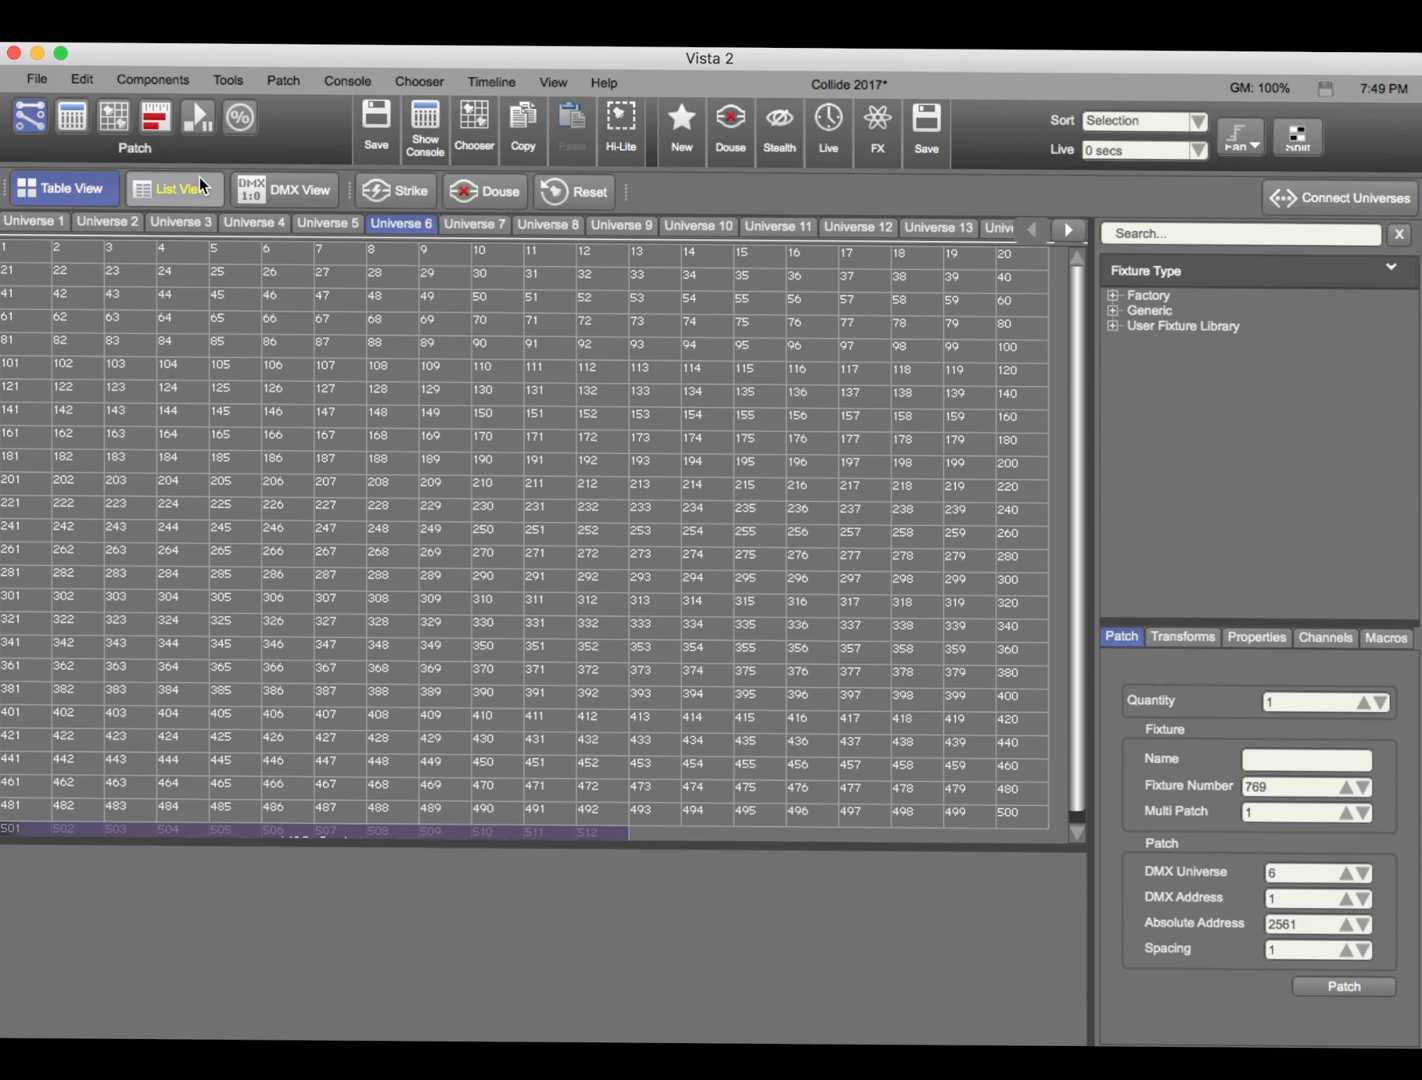
Switch to the Console view and add a T4 console
left_click(72, 119)
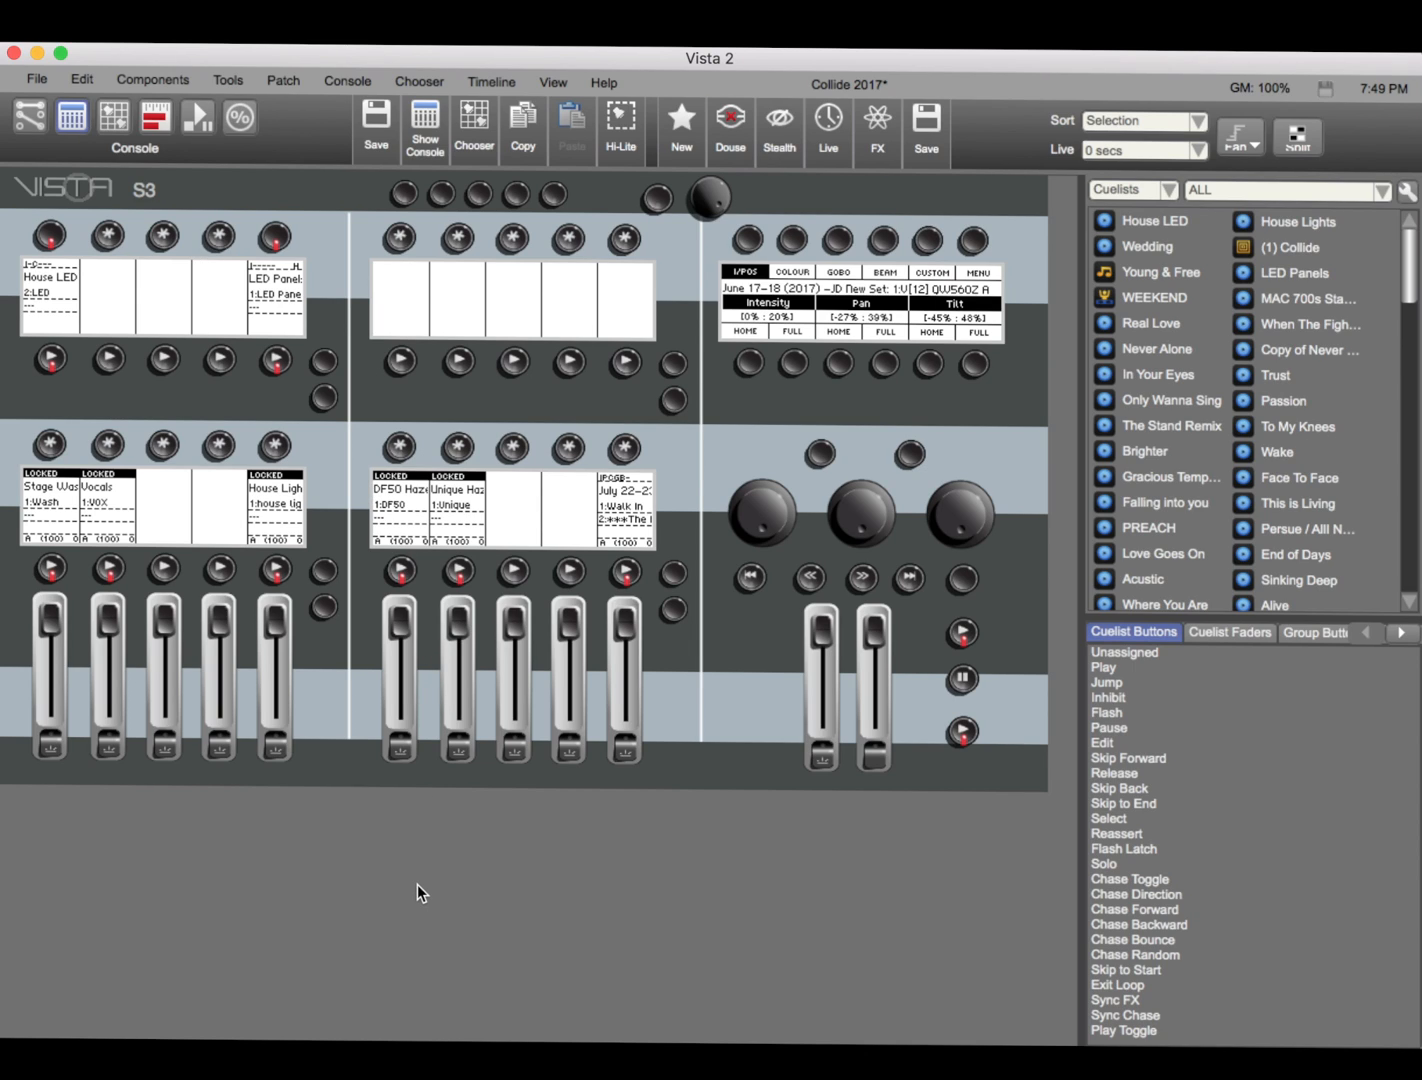
left_click(364, 86)
left_click(388, 227)
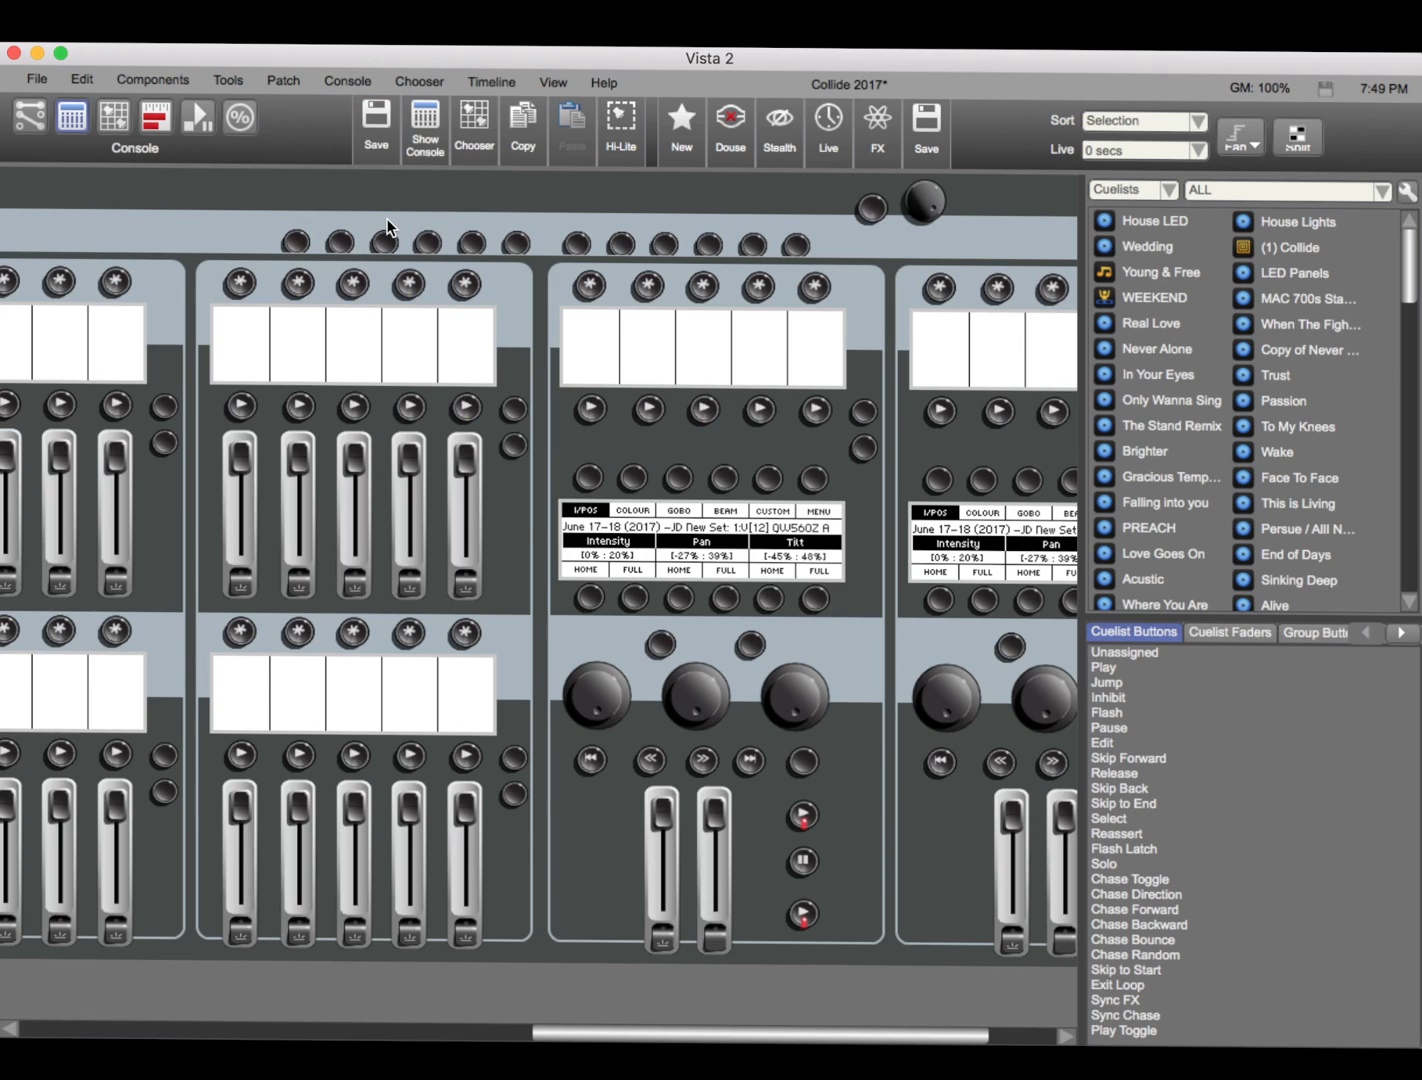
Look over the T4 console and start playback of the July 22-23 cuelist on the S3 console
scroll(470, 556, "left", 5)
scroll(470, 556, "right", 5)
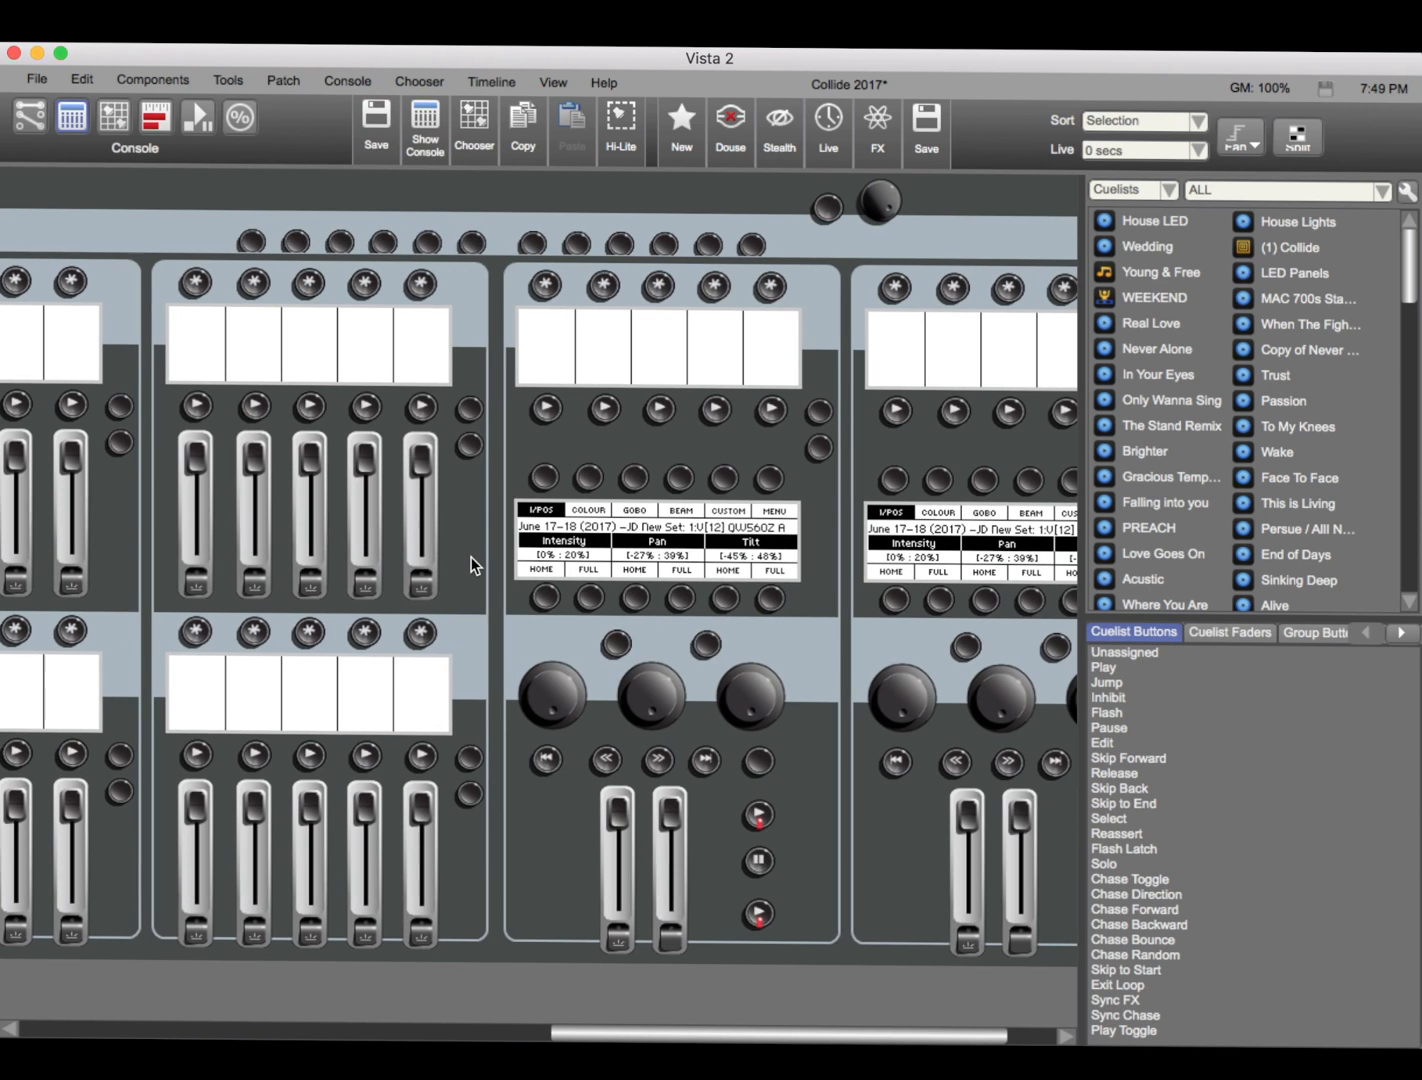
scroll(475, 566, "left", 5)
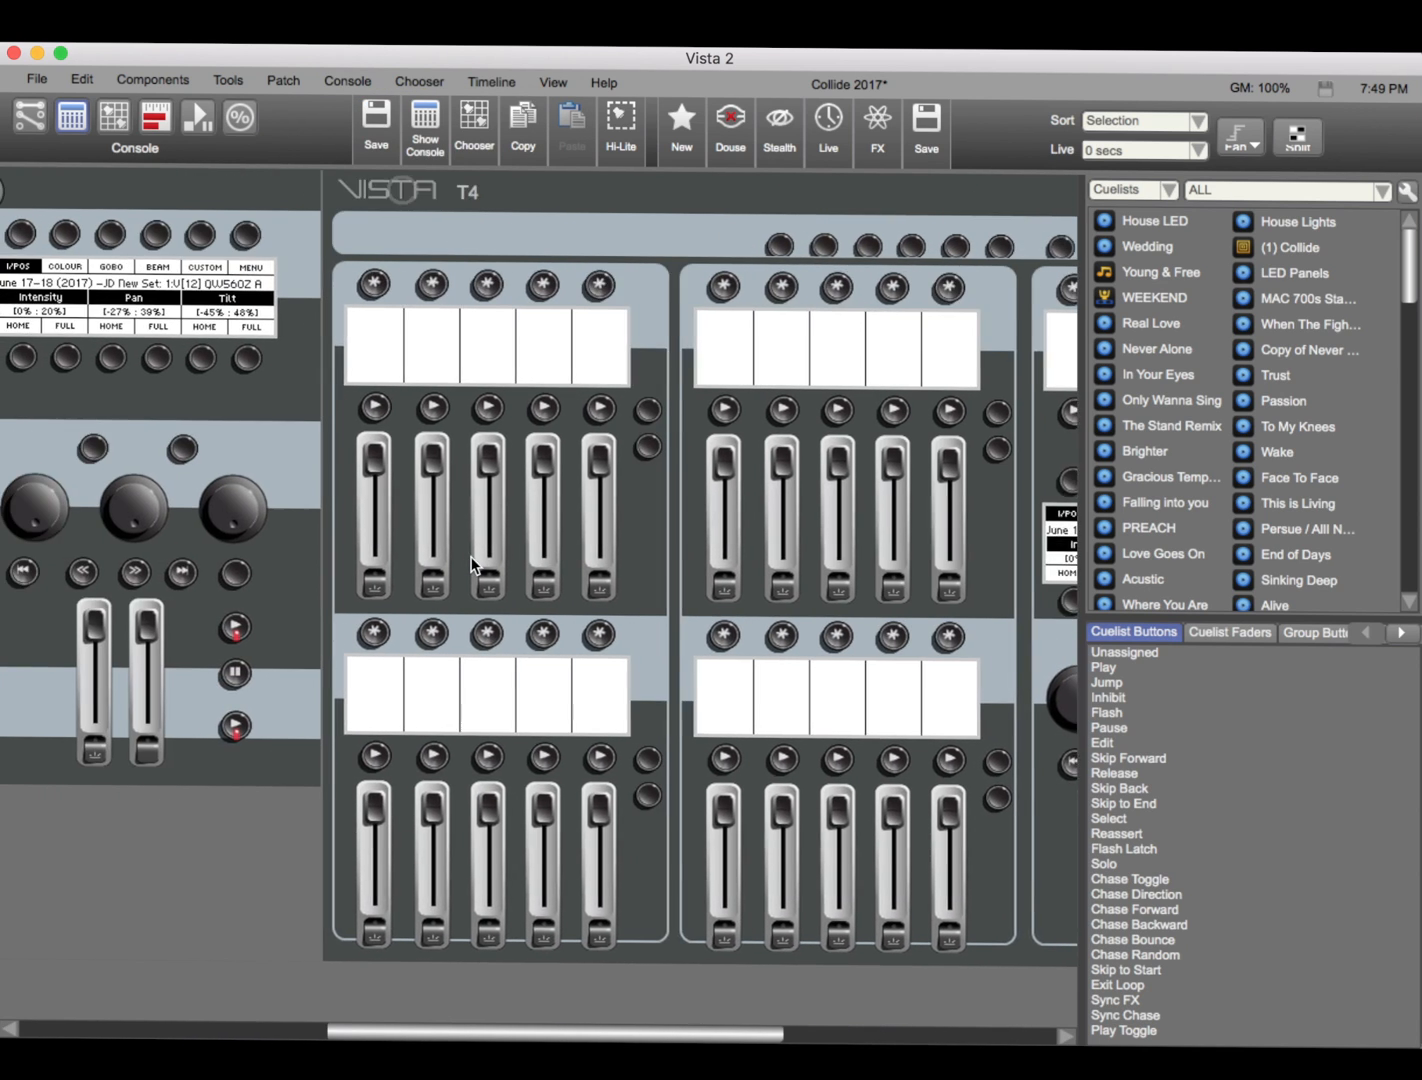
scroll(472, 566, "left", 3)
scroll(581, 480, "left", 3)
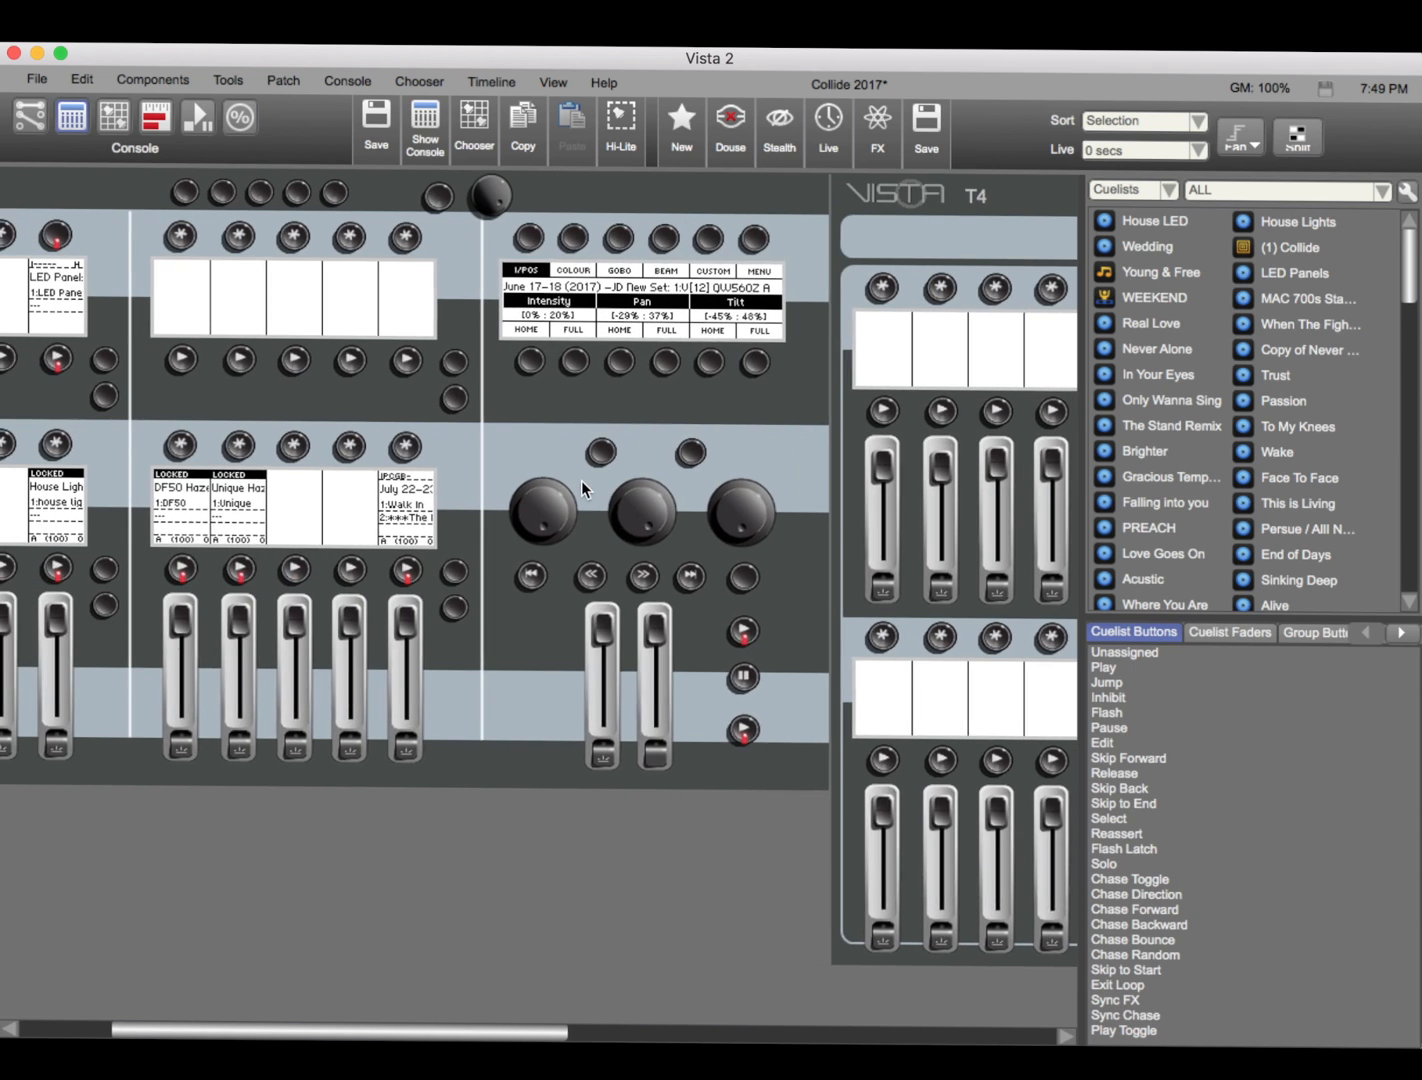
scroll(581, 480, "left", 5)
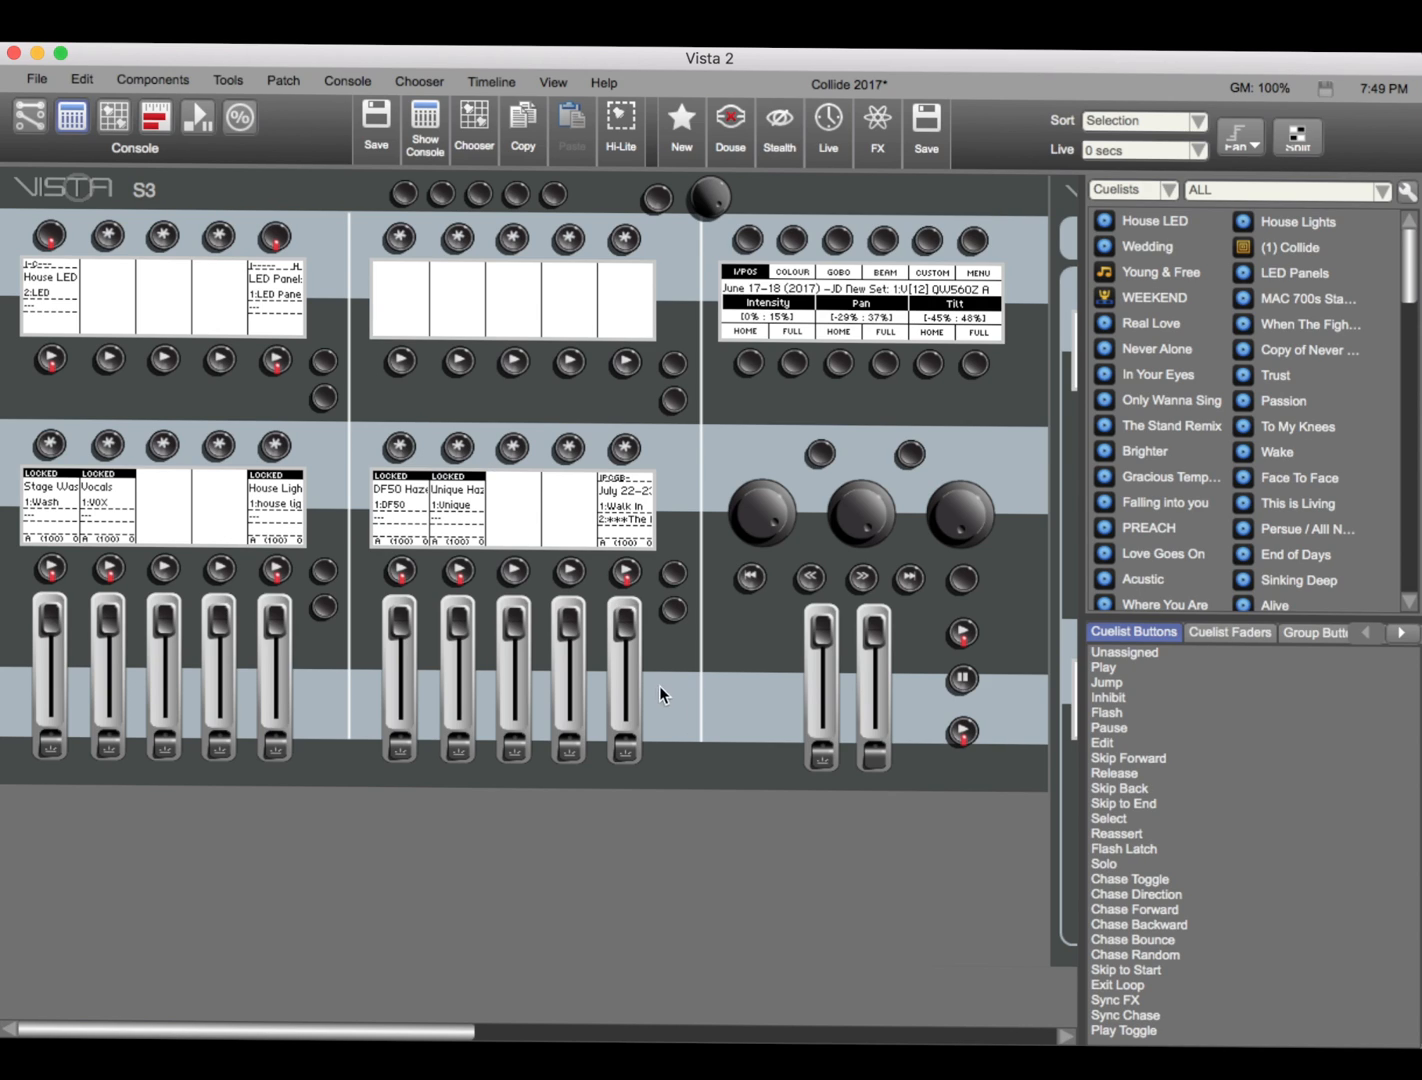
left_click(625, 571)
Add an M1 console and assign the Alive cuelist to its fifth playback
left_click(347, 80)
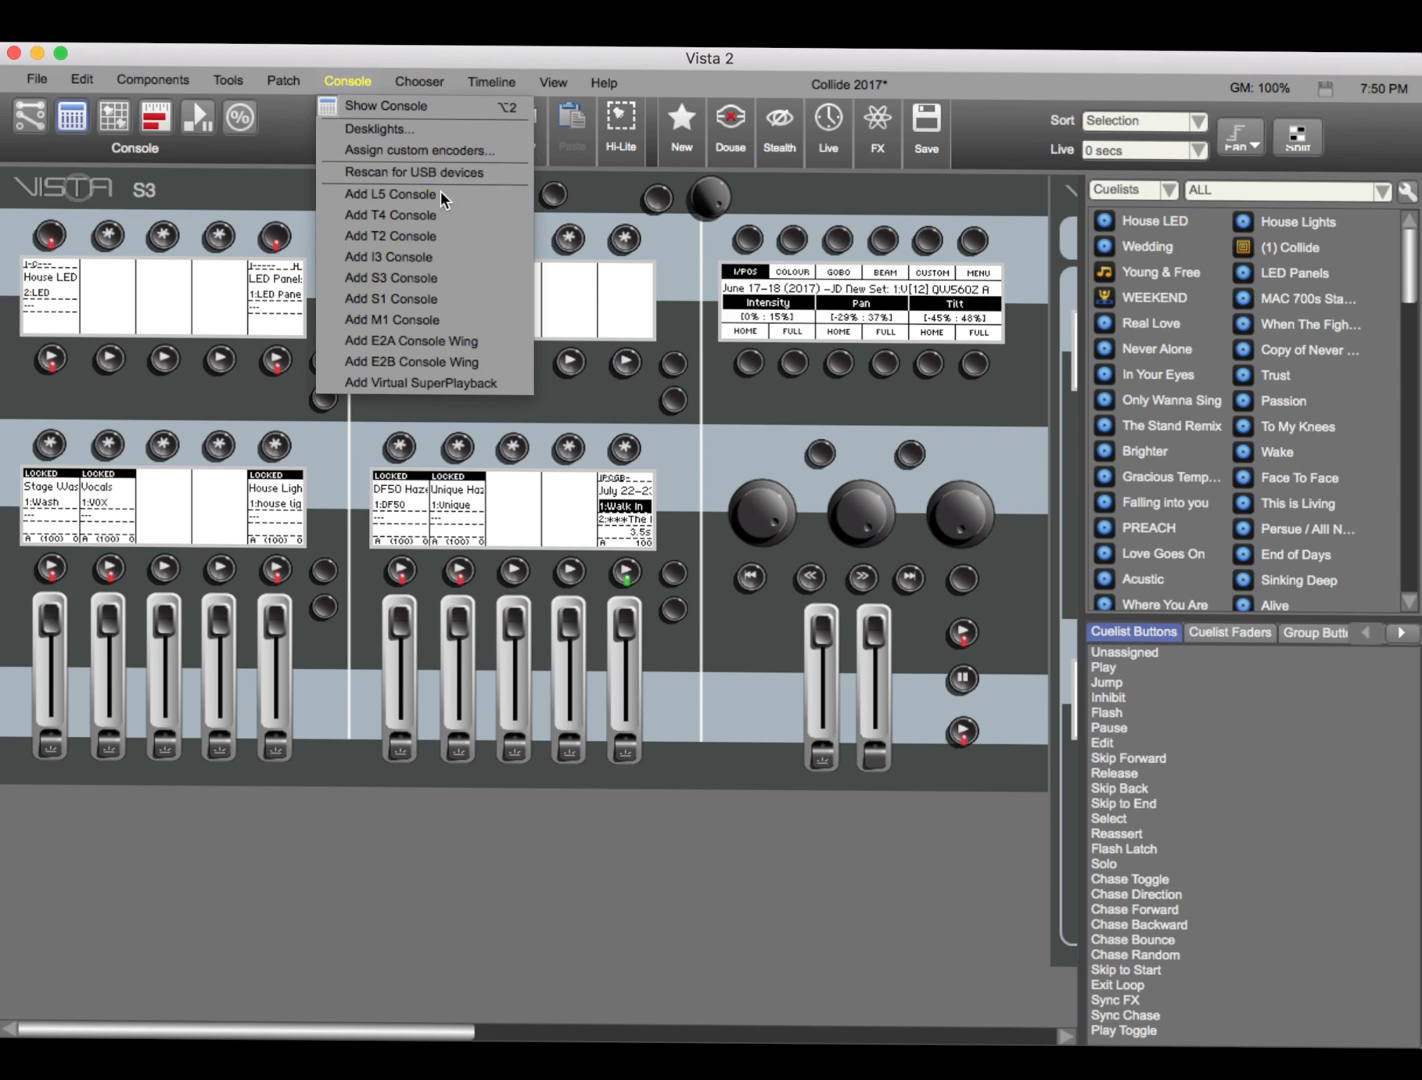
left_click(459, 314)
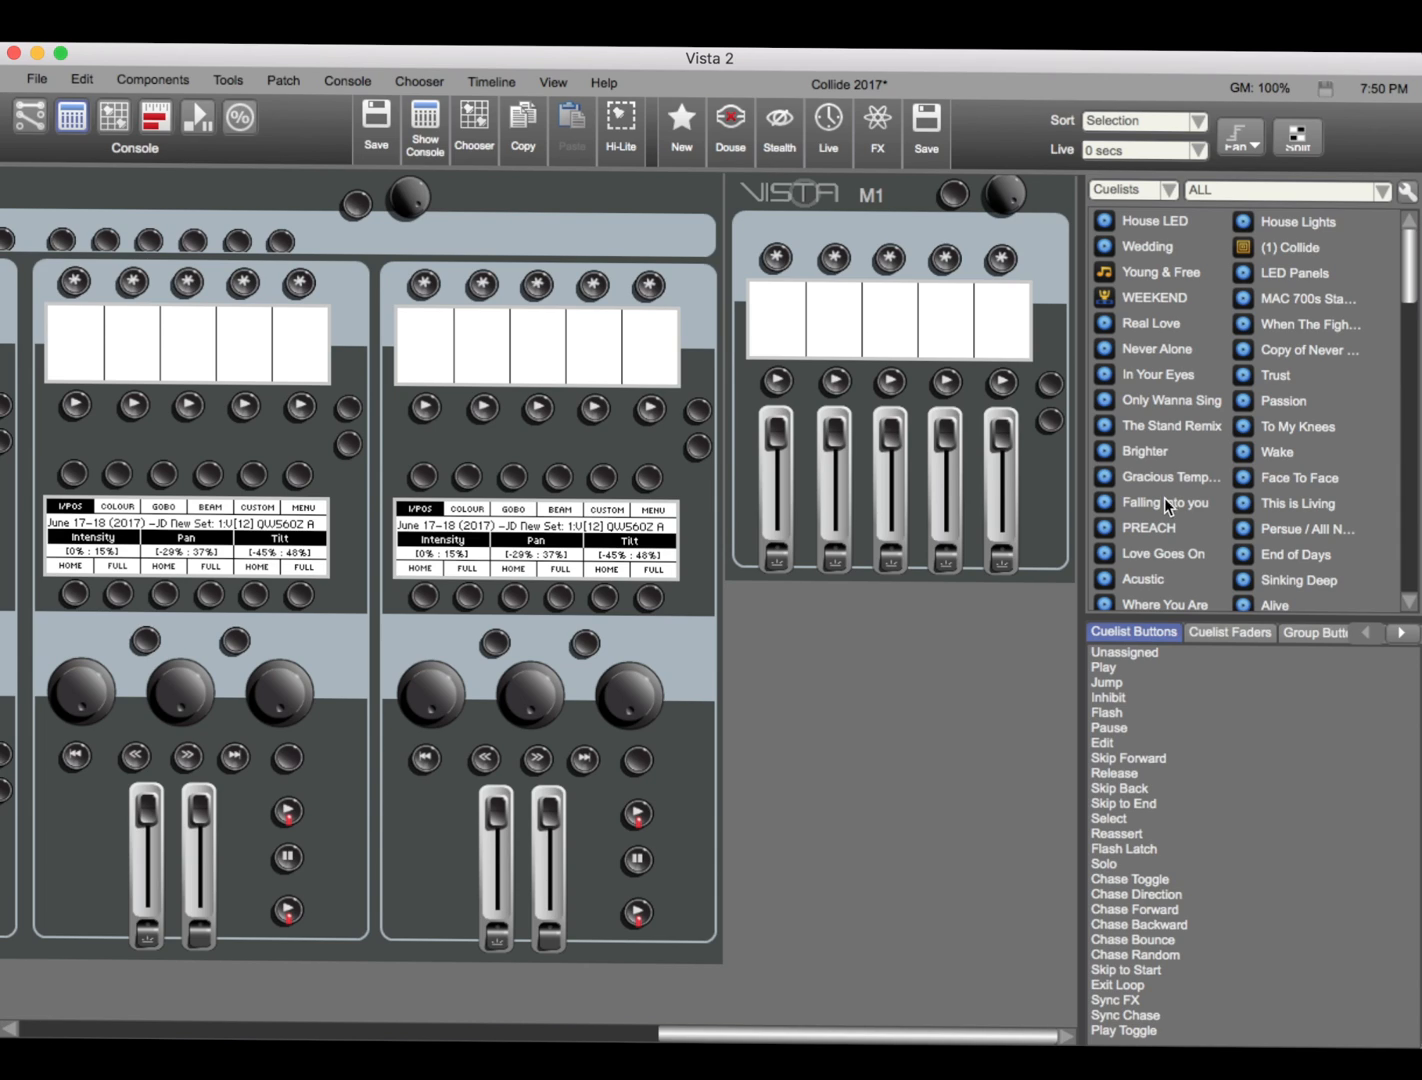
scroll(1339, 418, "down", 3)
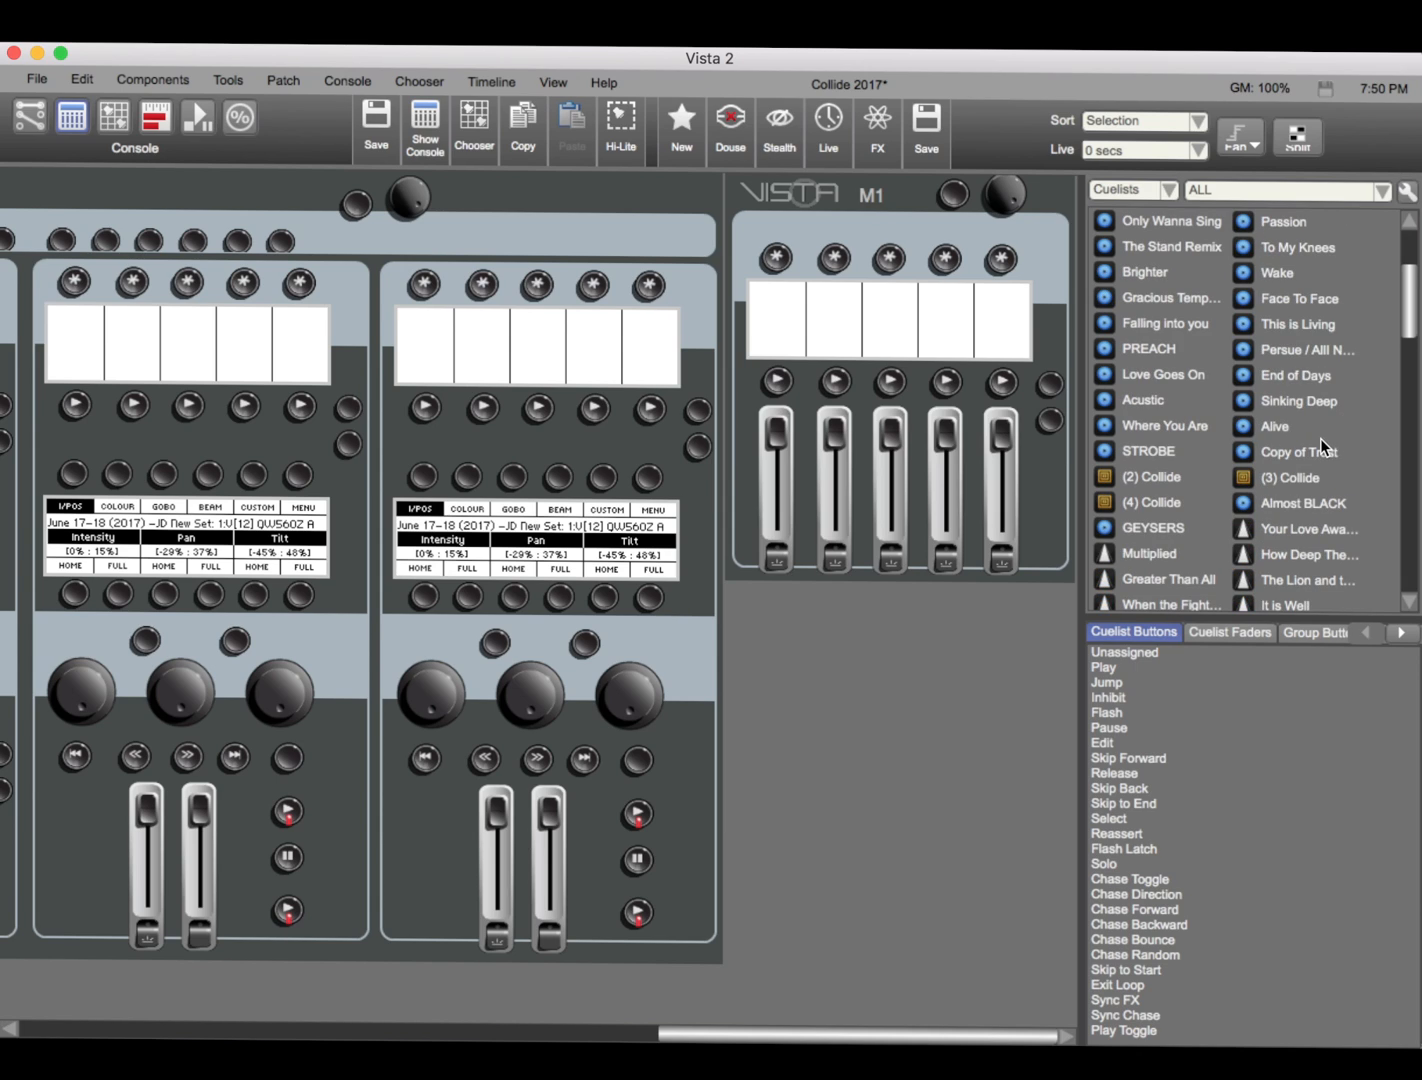
left_click(1305, 424)
left_click_drag(1266, 426, 994, 331)
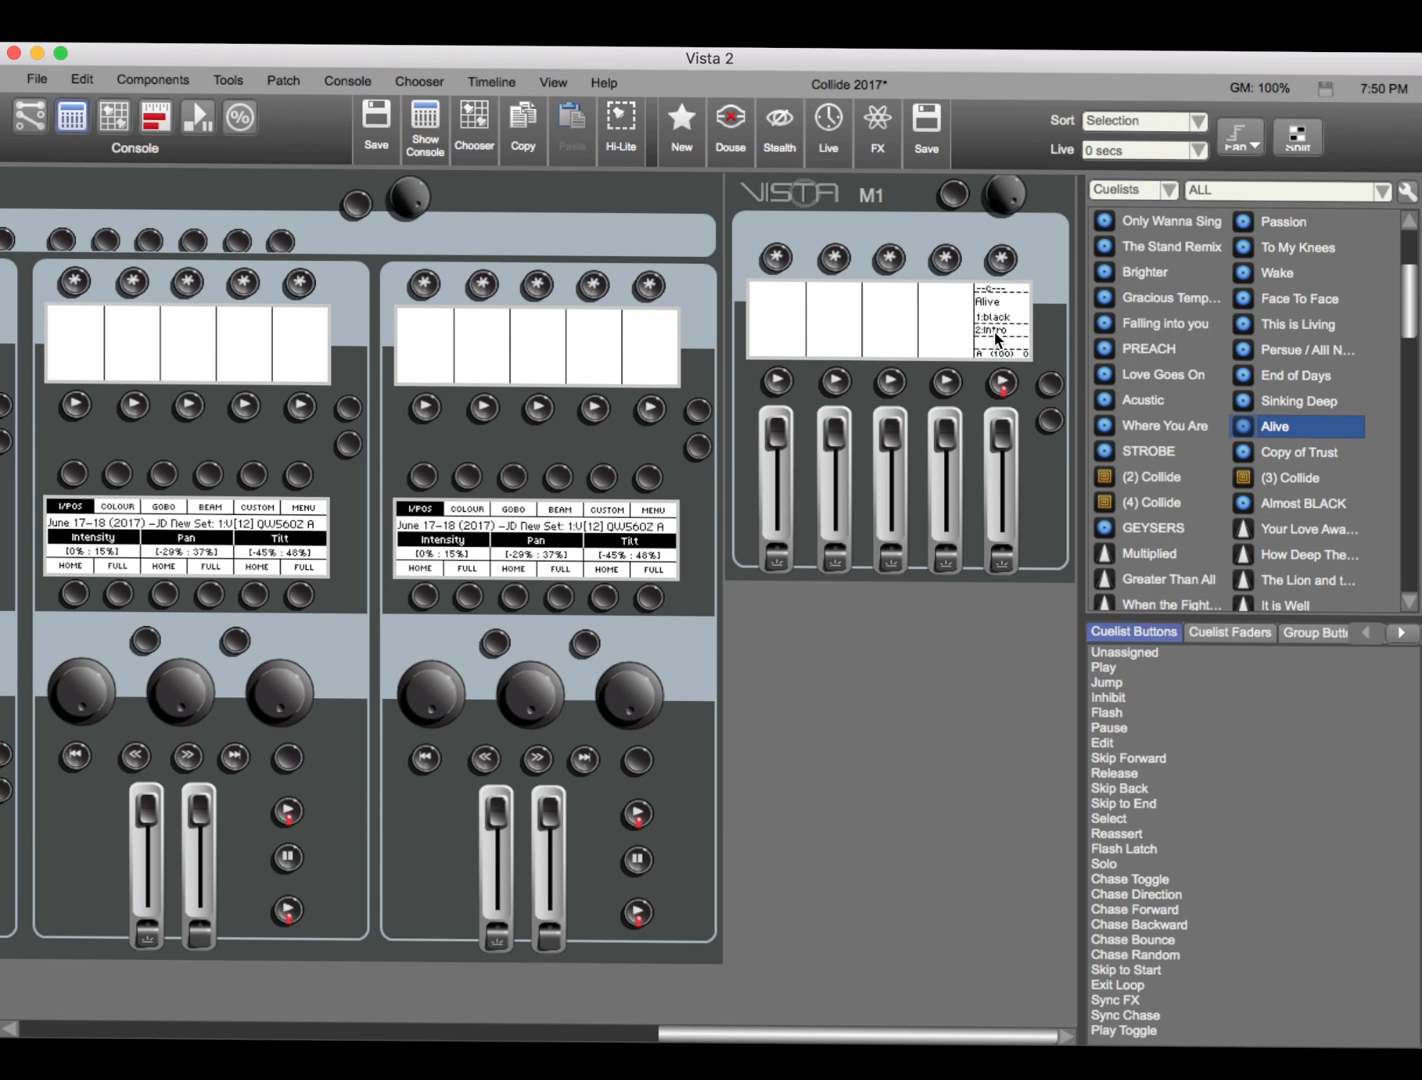
Lower the Alive playback's fader to 0 and assign the Flash function to the button above its display
left_click_drag(1001, 434, 983, 541)
scroll(983, 541, "left", 1)
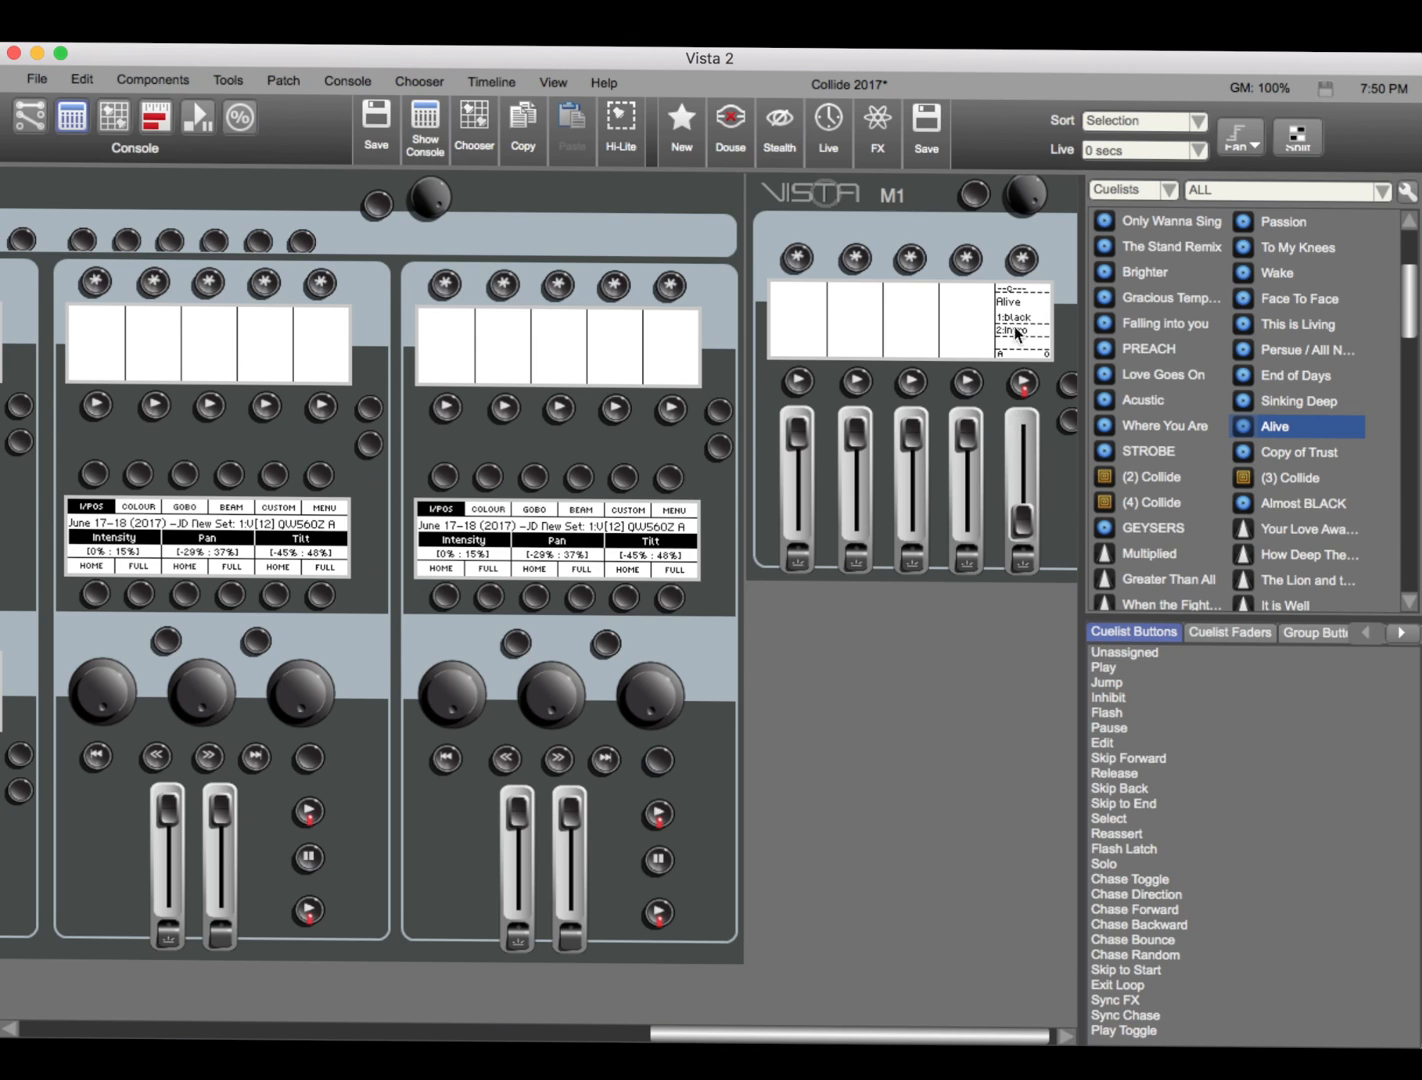
left_click(1129, 697)
left_click_drag(1107, 712, 1028, 270)
left_click(1028, 271)
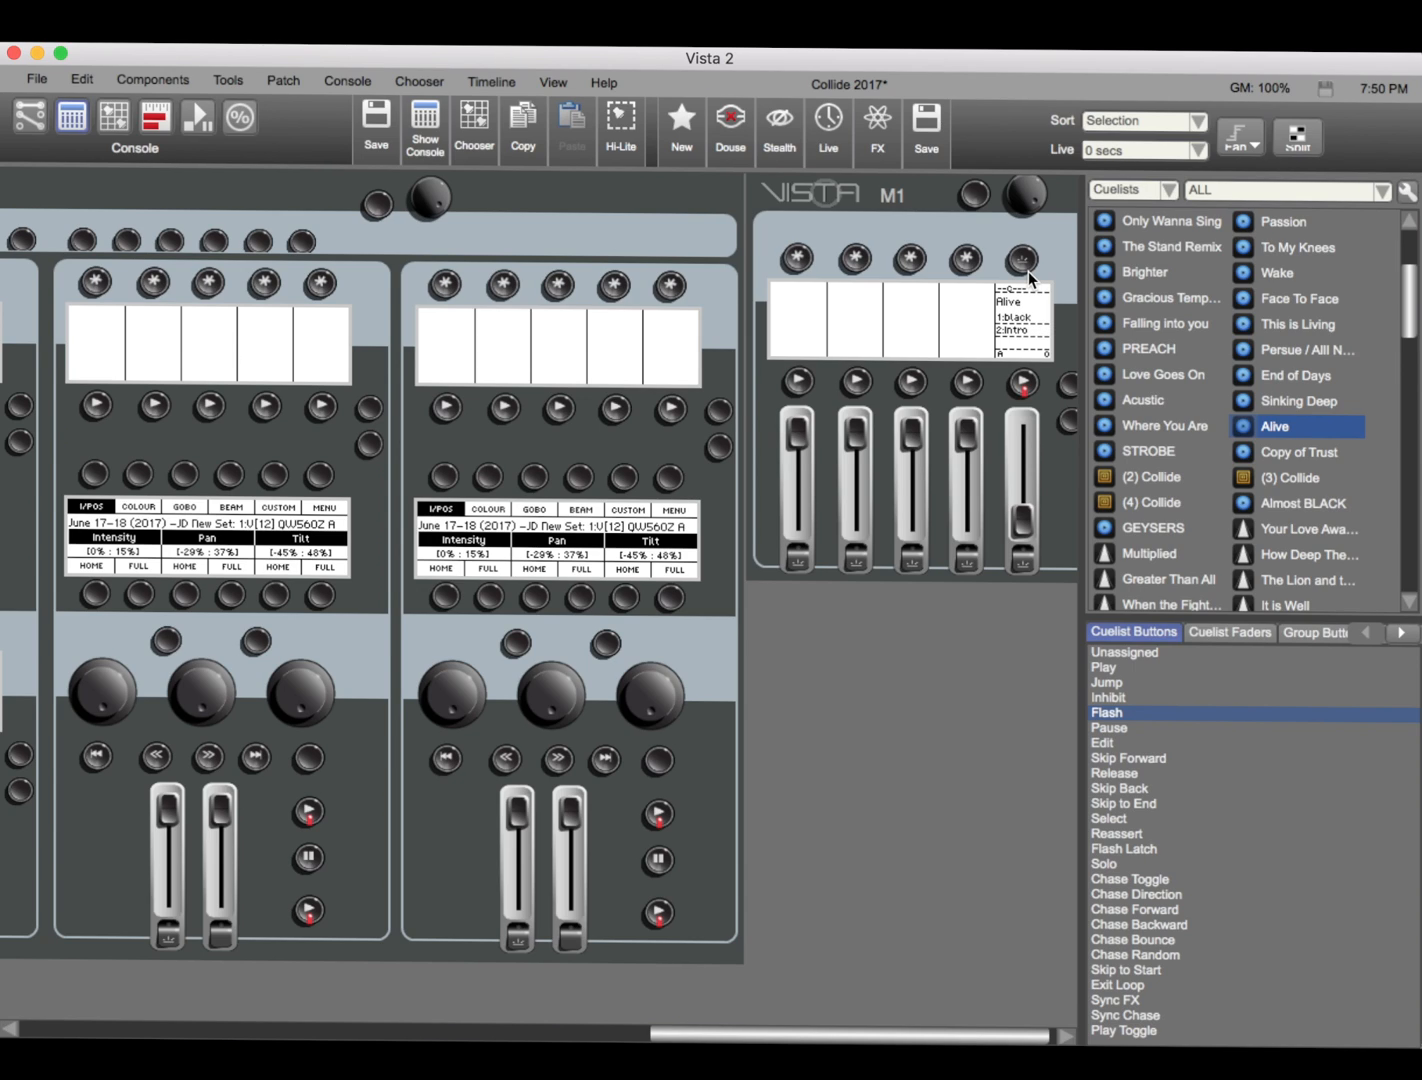
left_click(1028, 271)
Return to the Fixture Chooser and close the Multi Quick Picker, Features, SmartFX and Quick Picker 2 panels
left_click(116, 120)
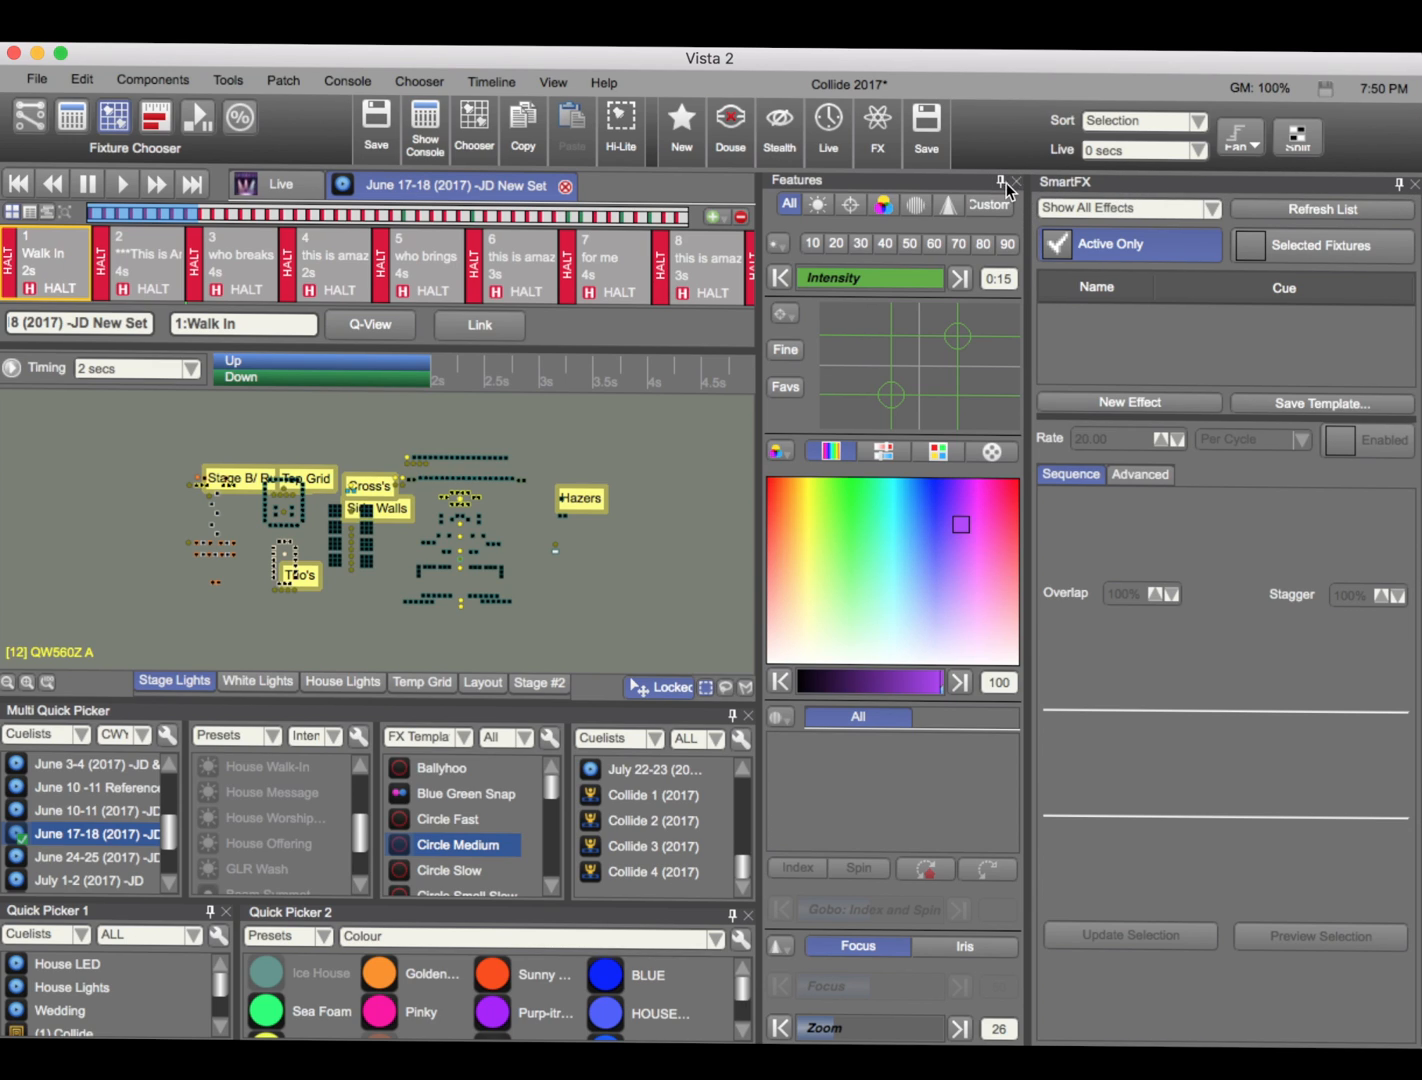
left_click(746, 716)
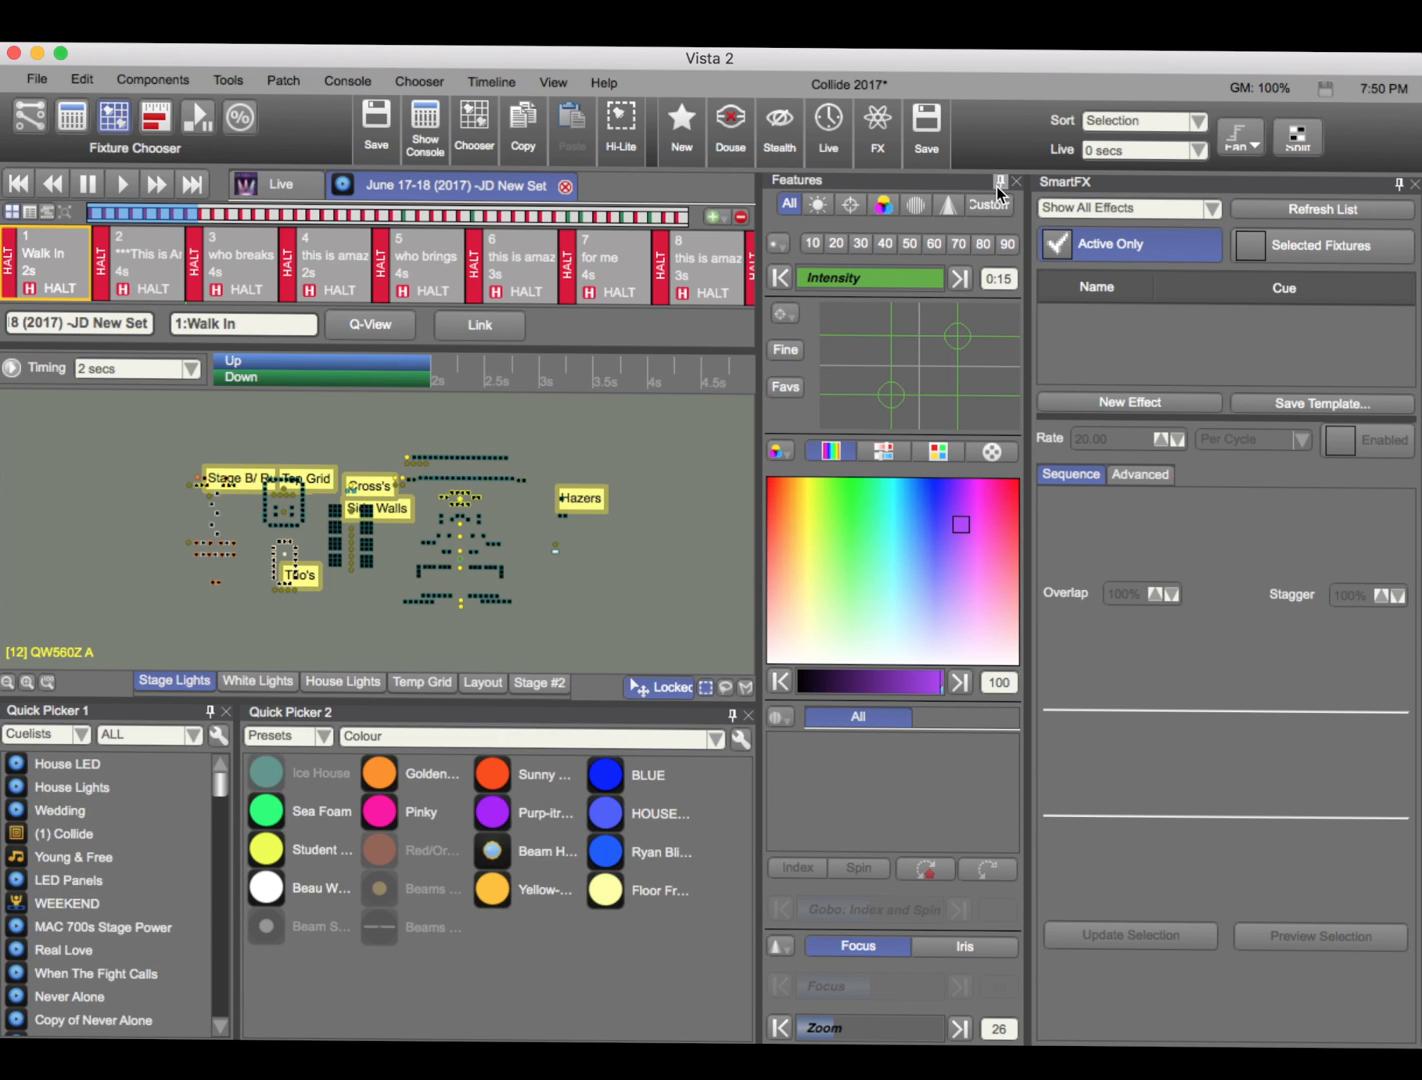
left_click(1018, 182)
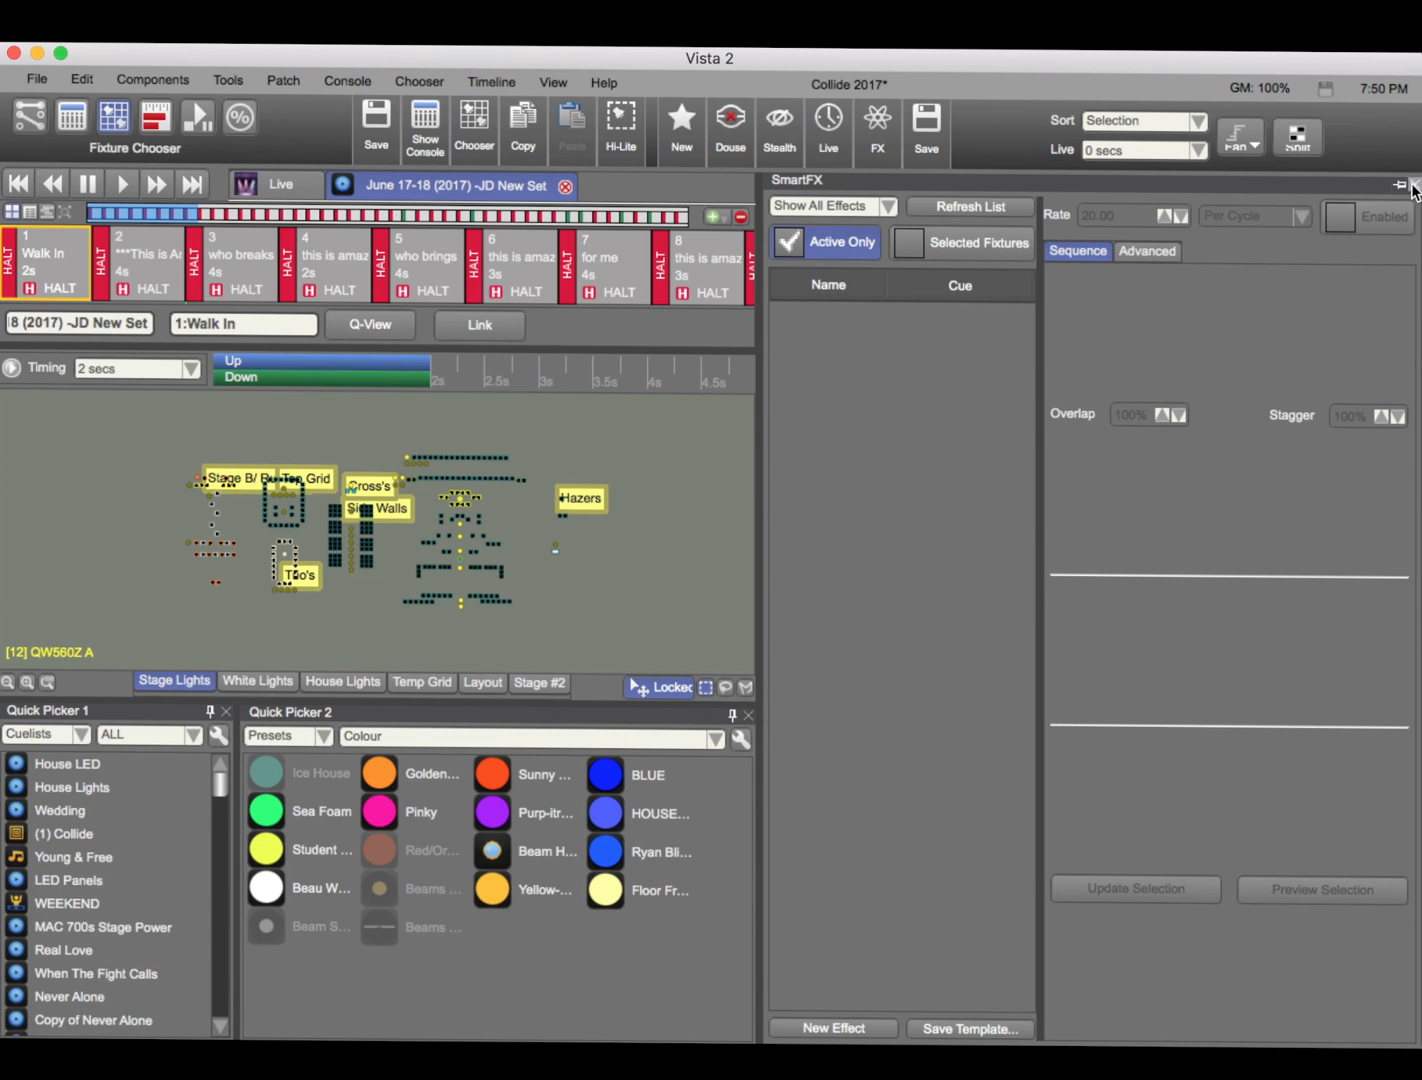
left_click(1414, 183)
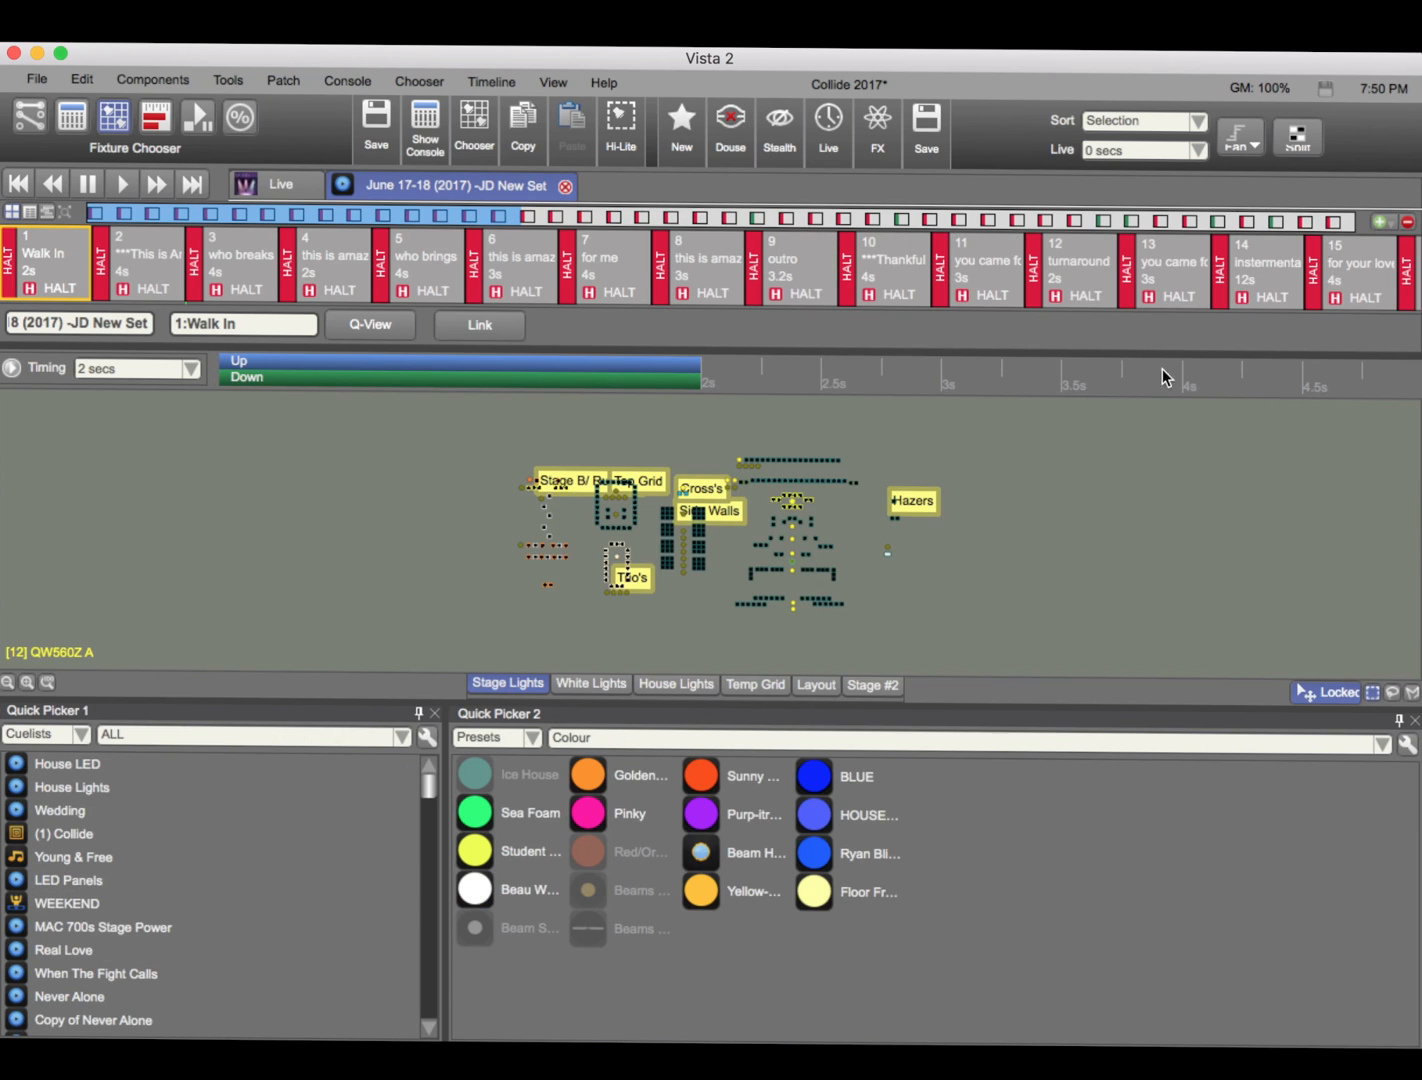
left_click(1414, 719)
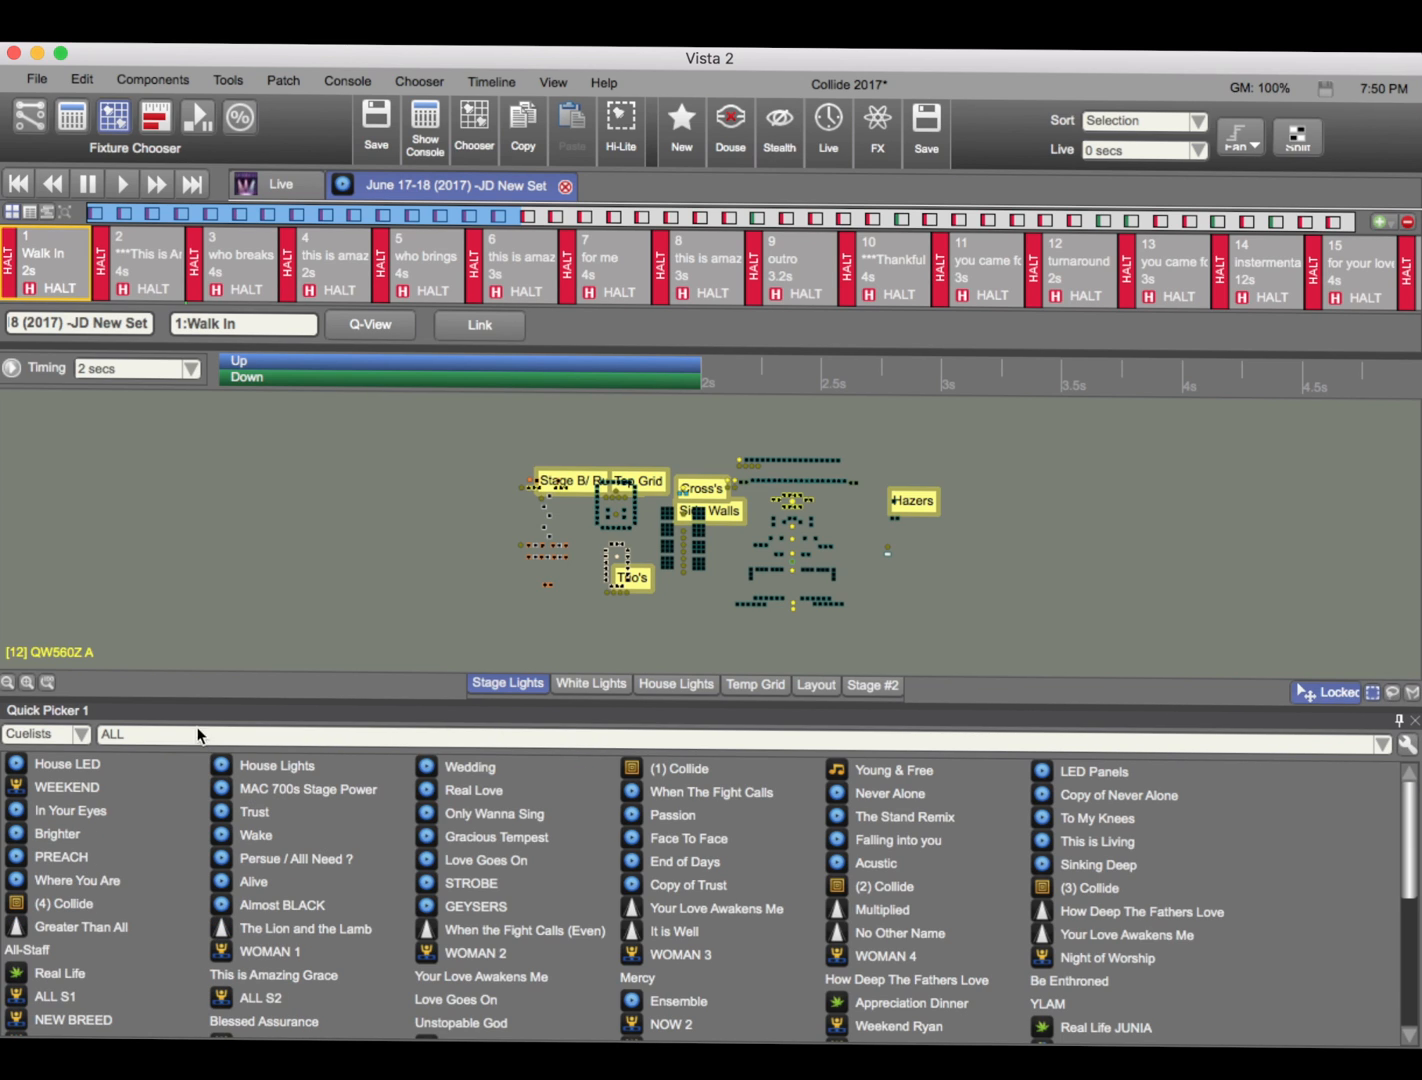
Shrink Quick Picker 1 to enlarge the fixture layout, fit all fixtures in it and clear the fixture selection
left_click_drag(187, 701, 164, 801)
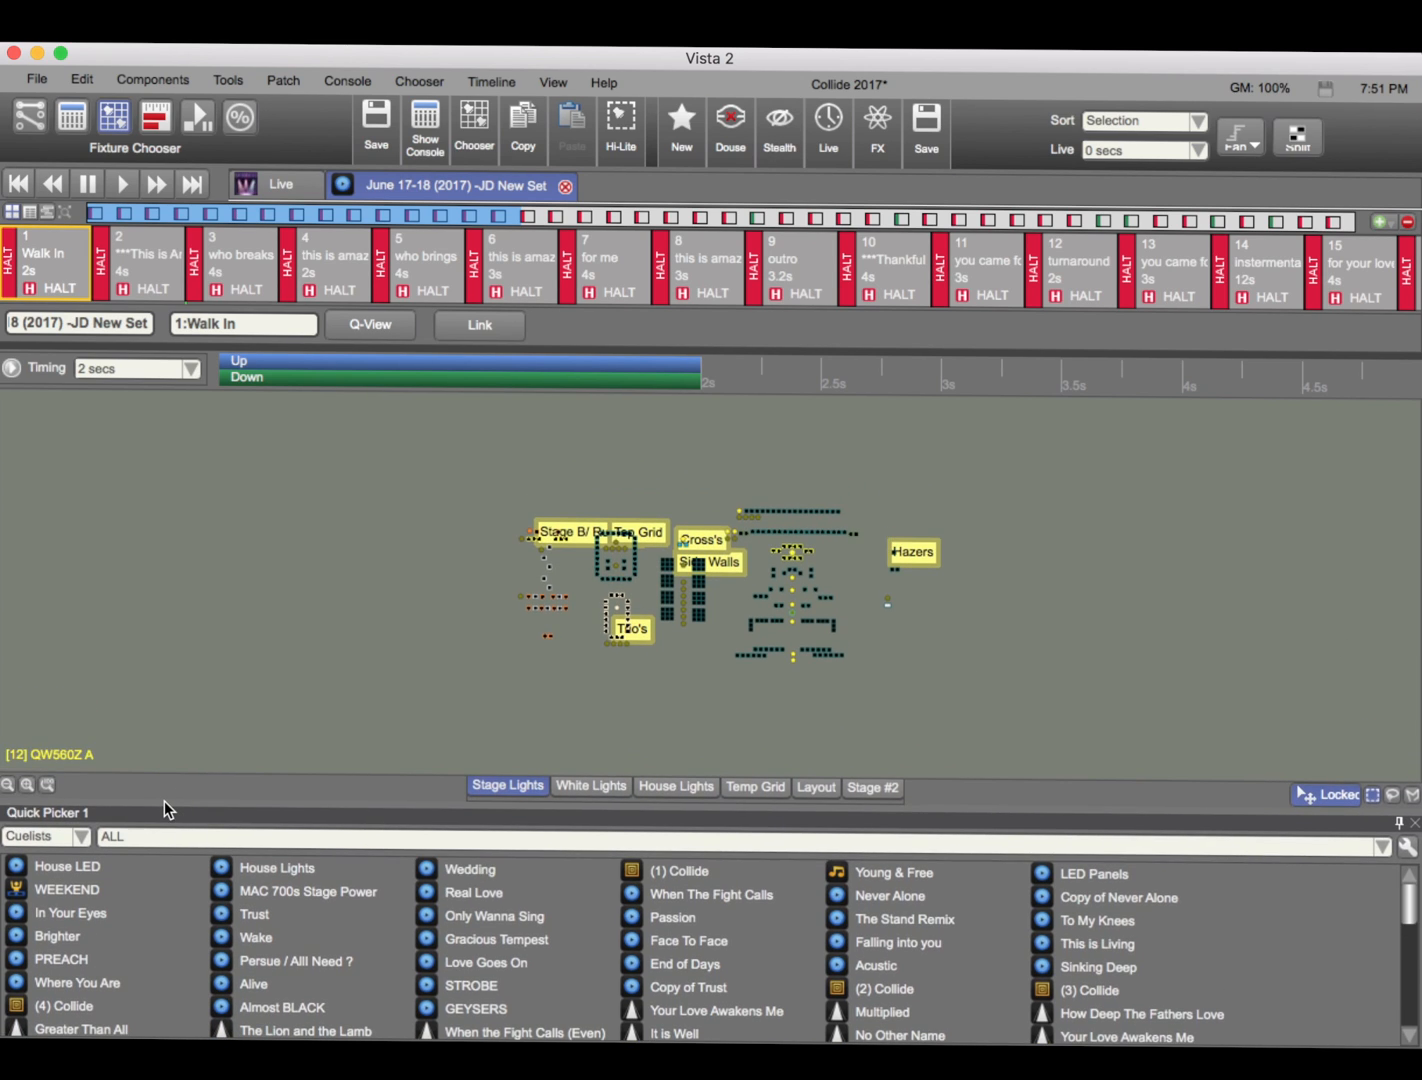
left_click(50, 786)
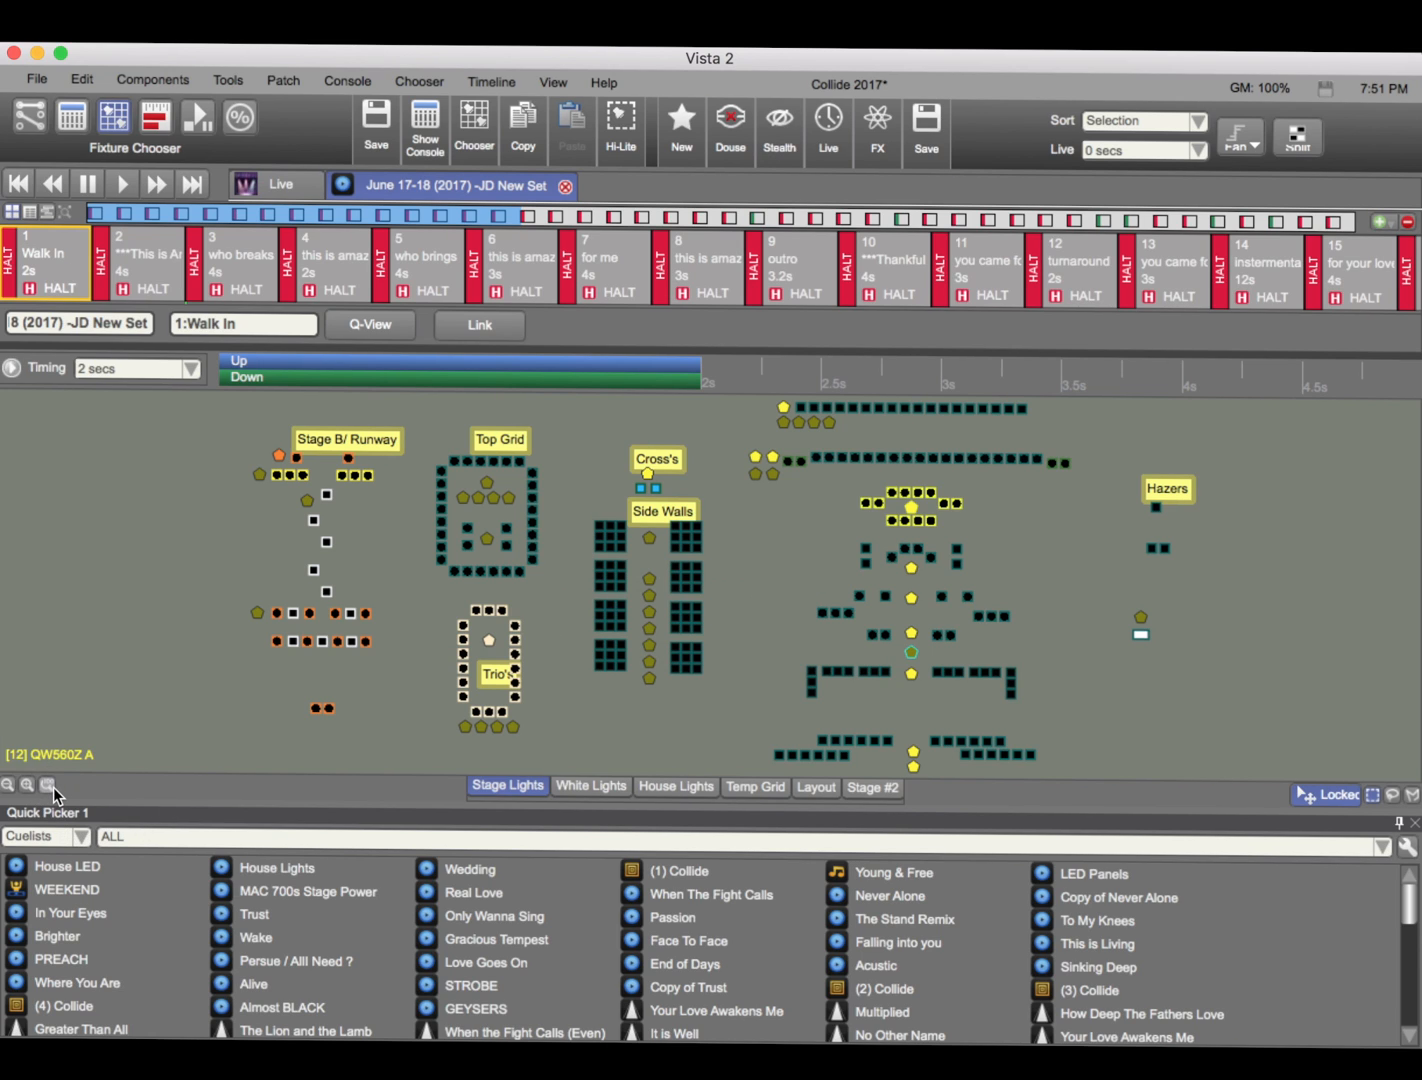
left_click(128, 603)
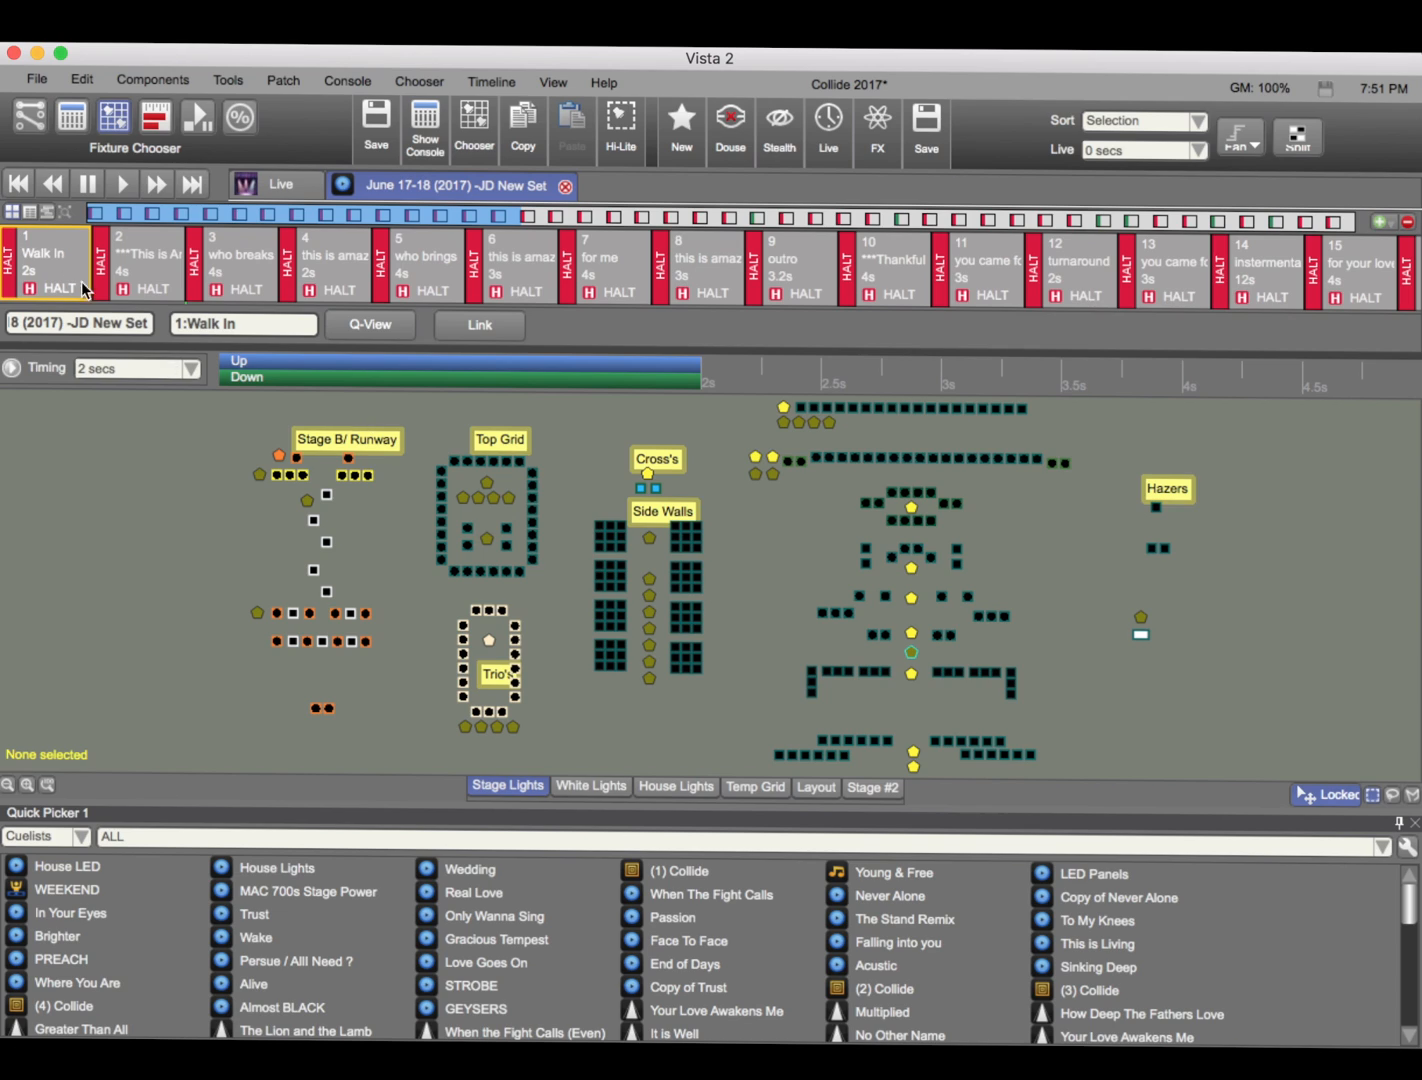
left_click(37, 79)
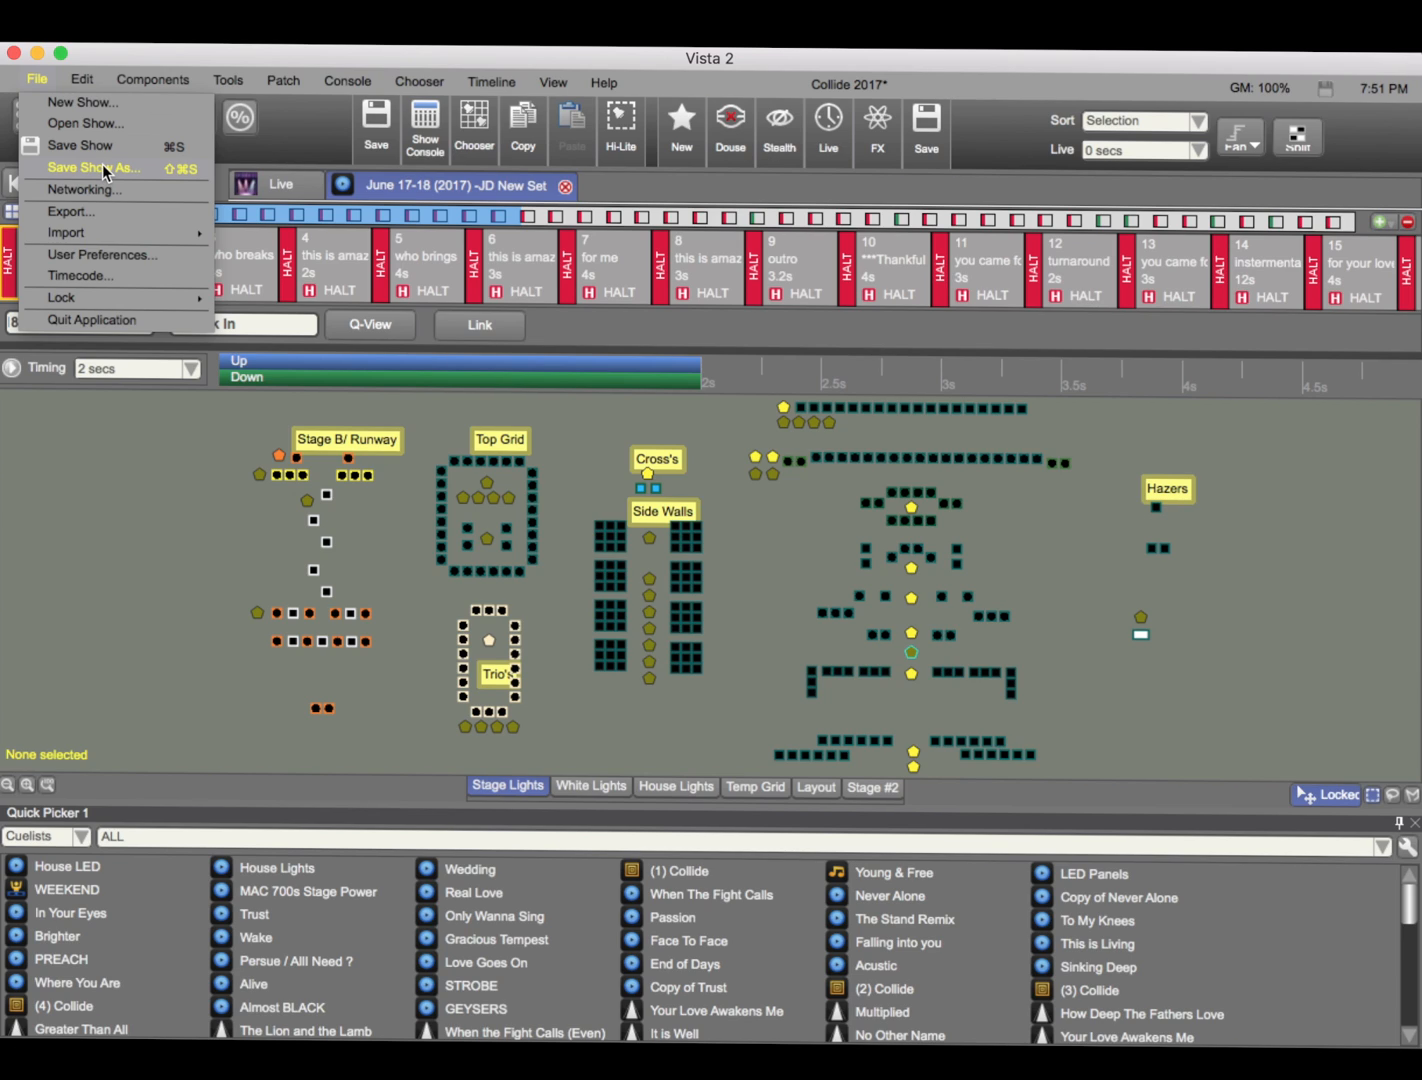
left_click(190, 584)
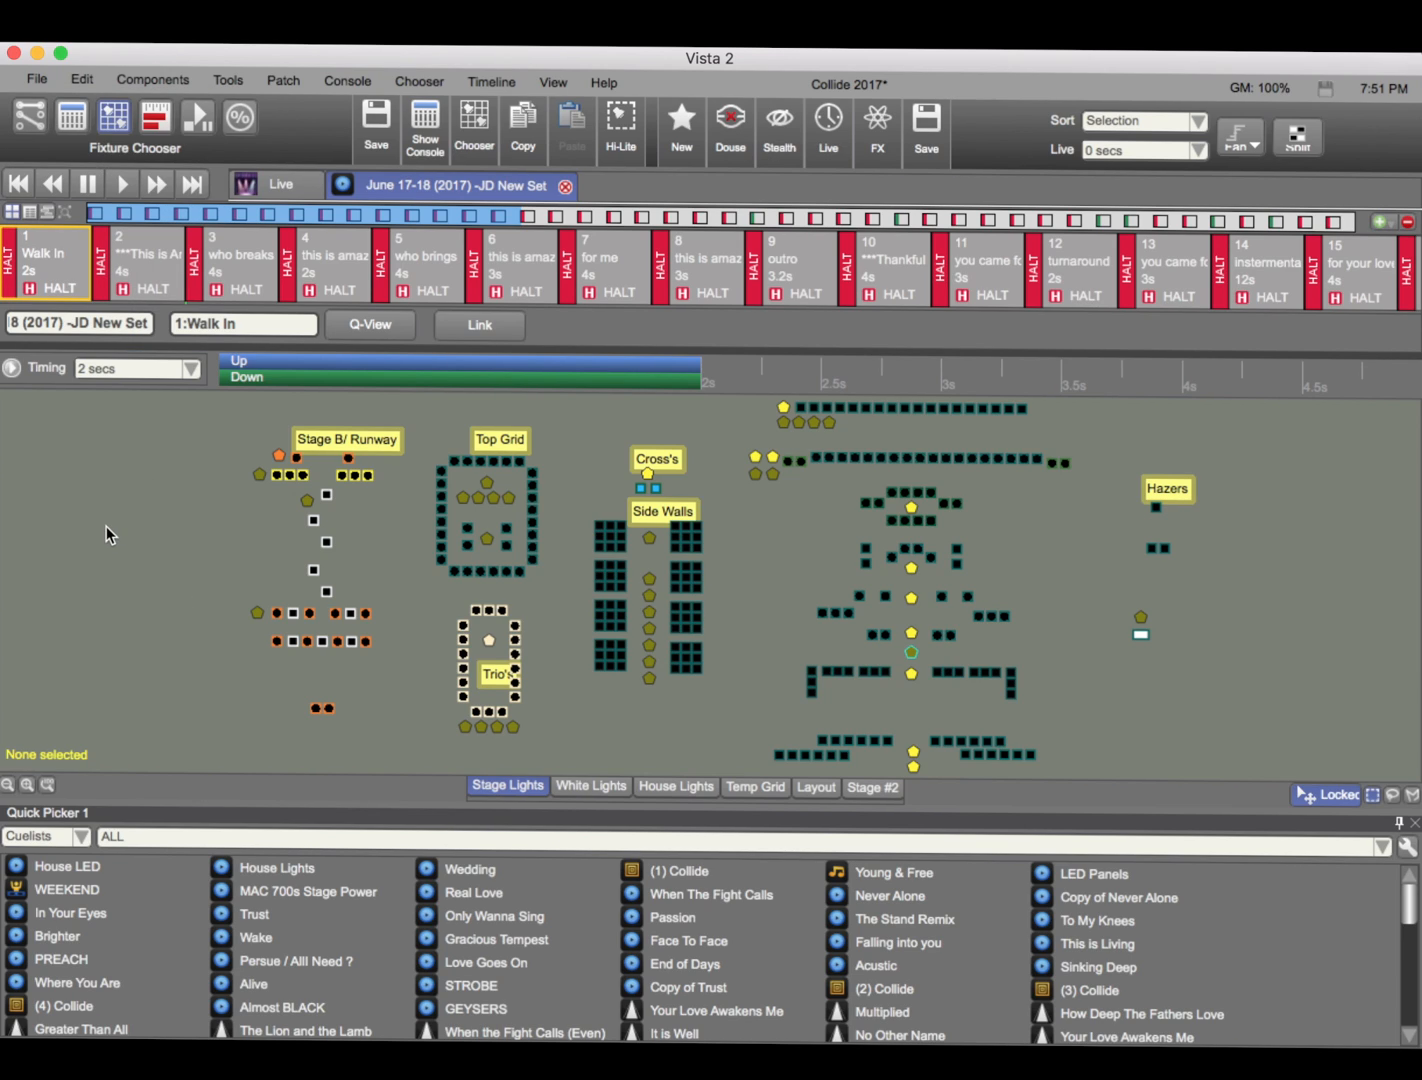
Filter Quick Picker 1's cuelists to the CWY/GLR Weekly Programs group and look through them
left_click(114, 834)
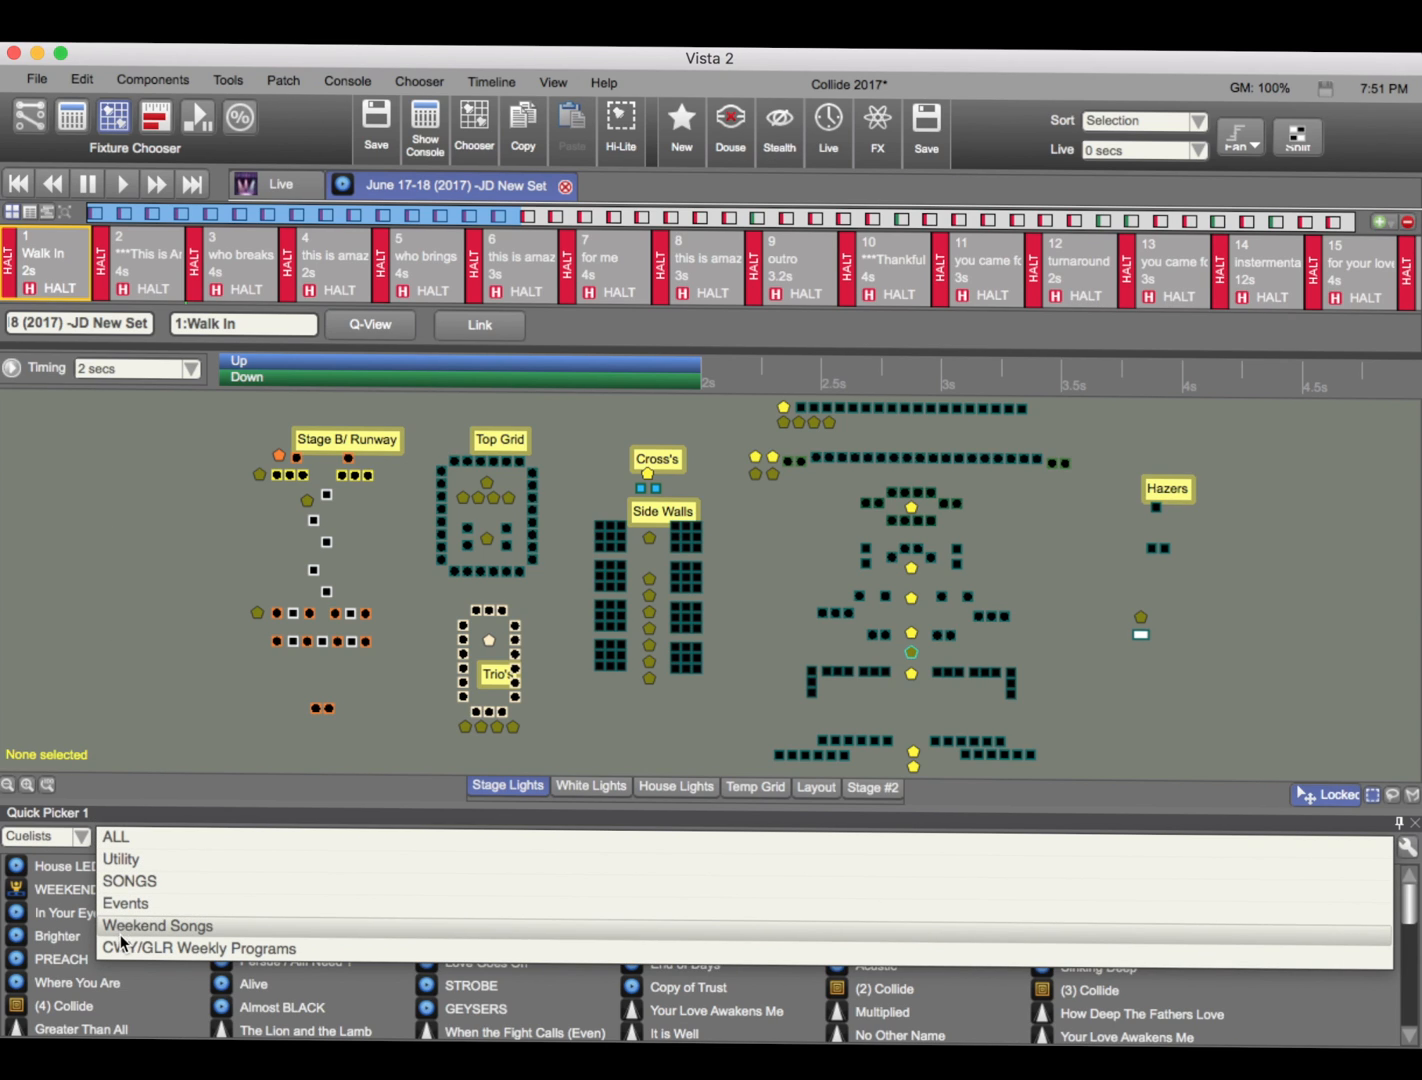
left_click(121, 948)
scroll(230, 975, "down", 2)
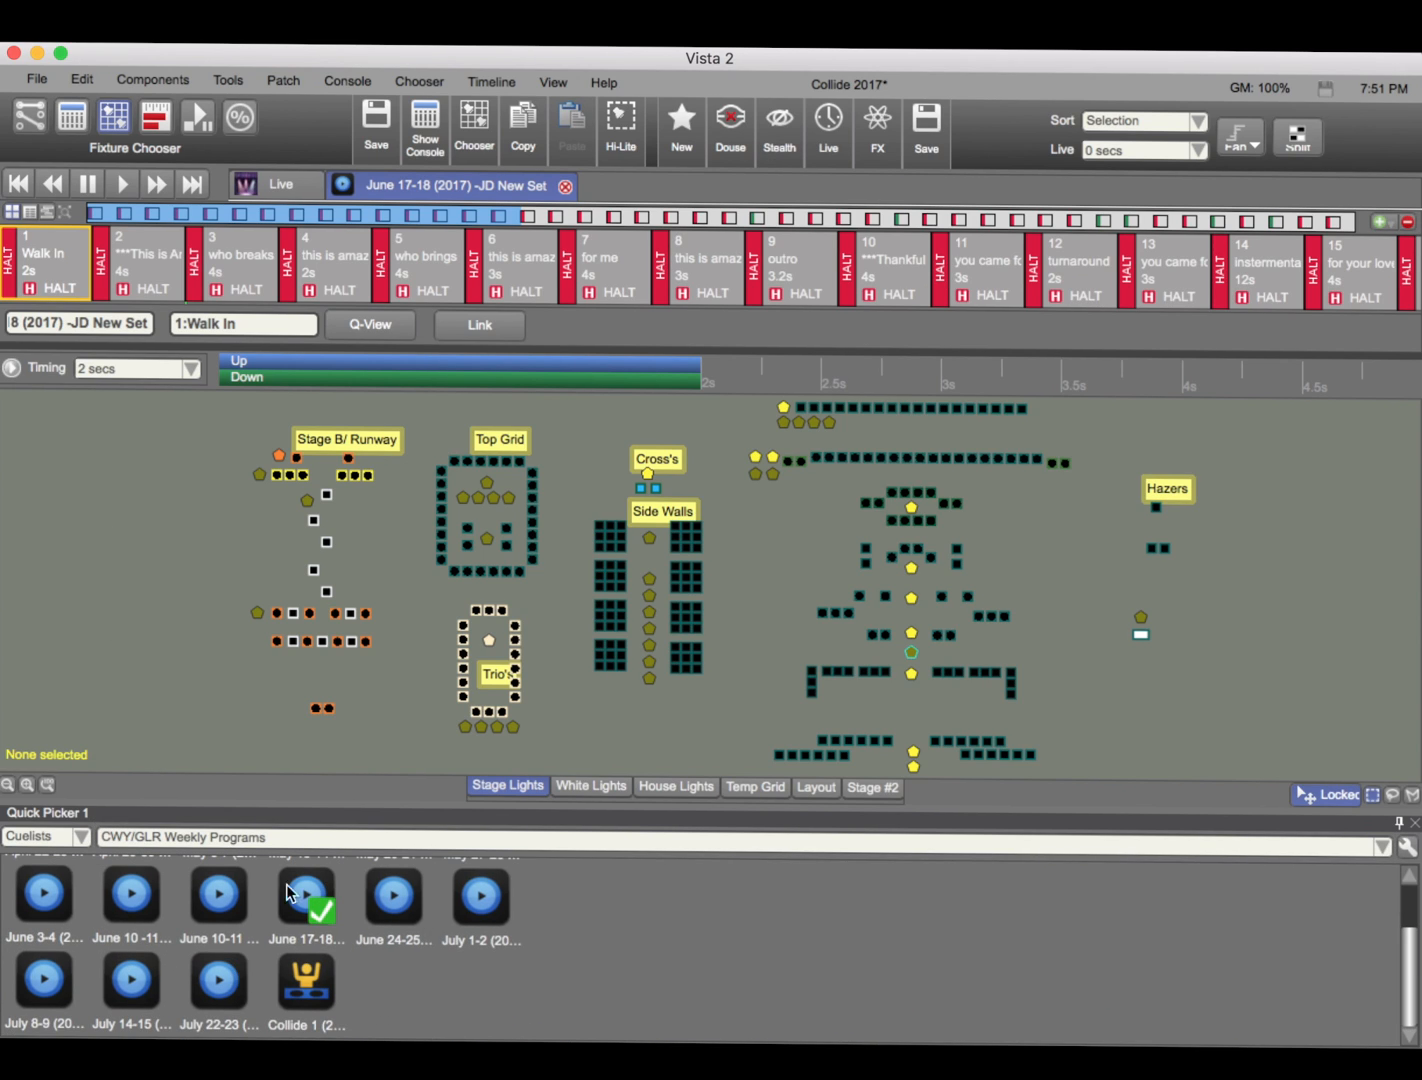
scroll(230, 975, "up", 2)
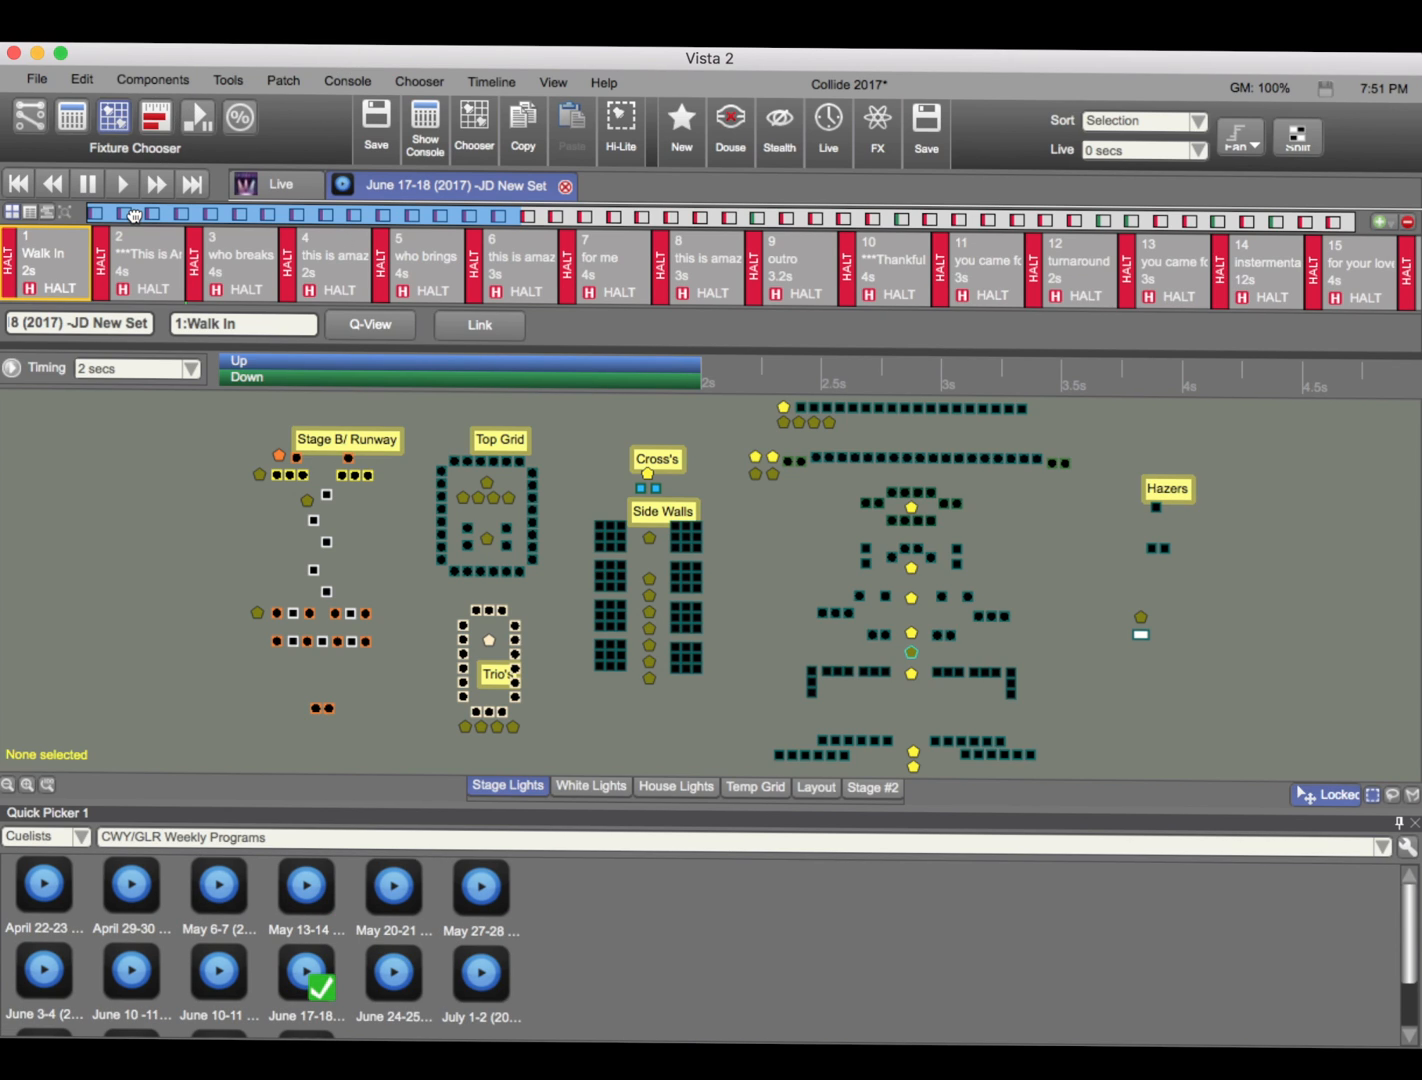
left_click(36, 79)
mouse_move(102, 306)
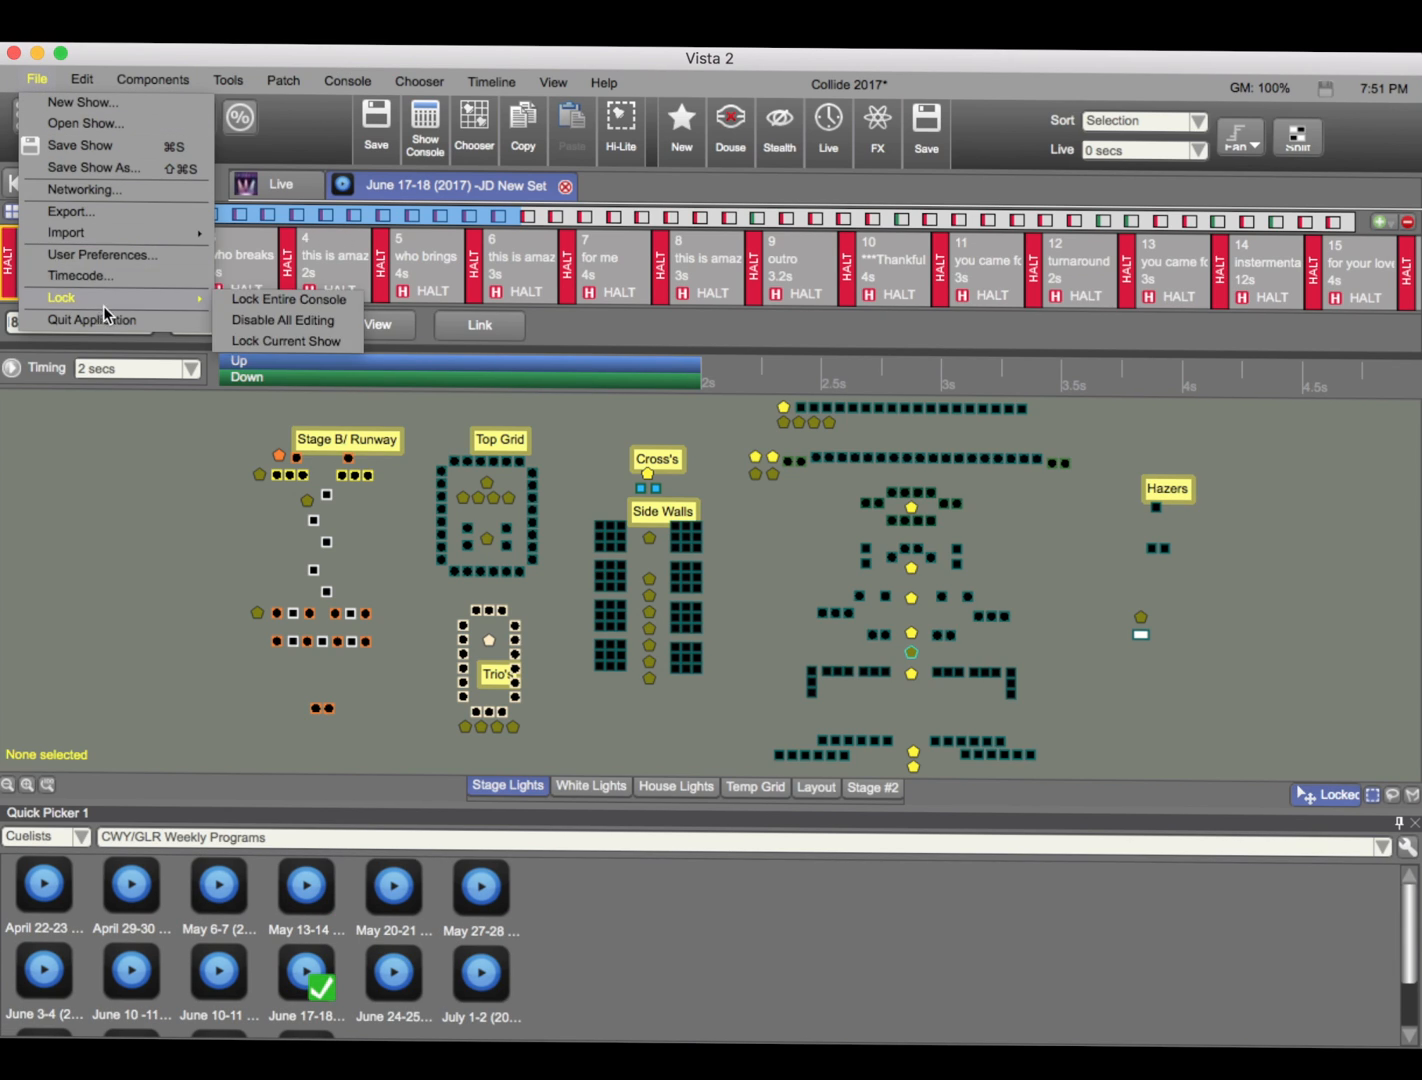
left_click(178, 519)
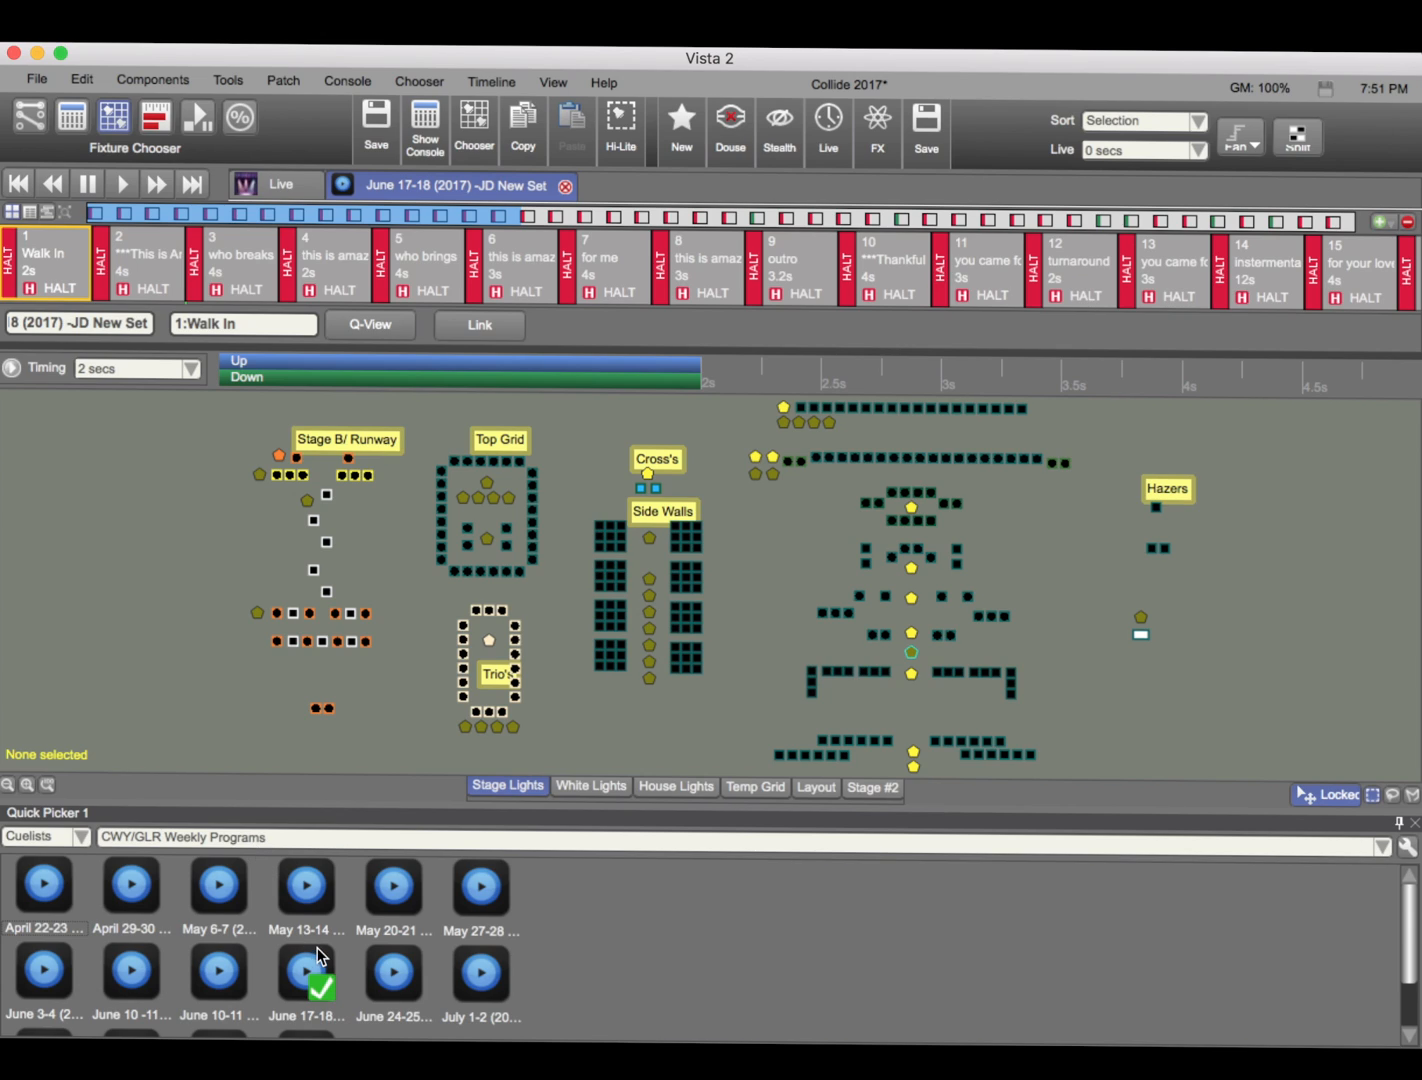
scroll(317, 950, "down", 2)
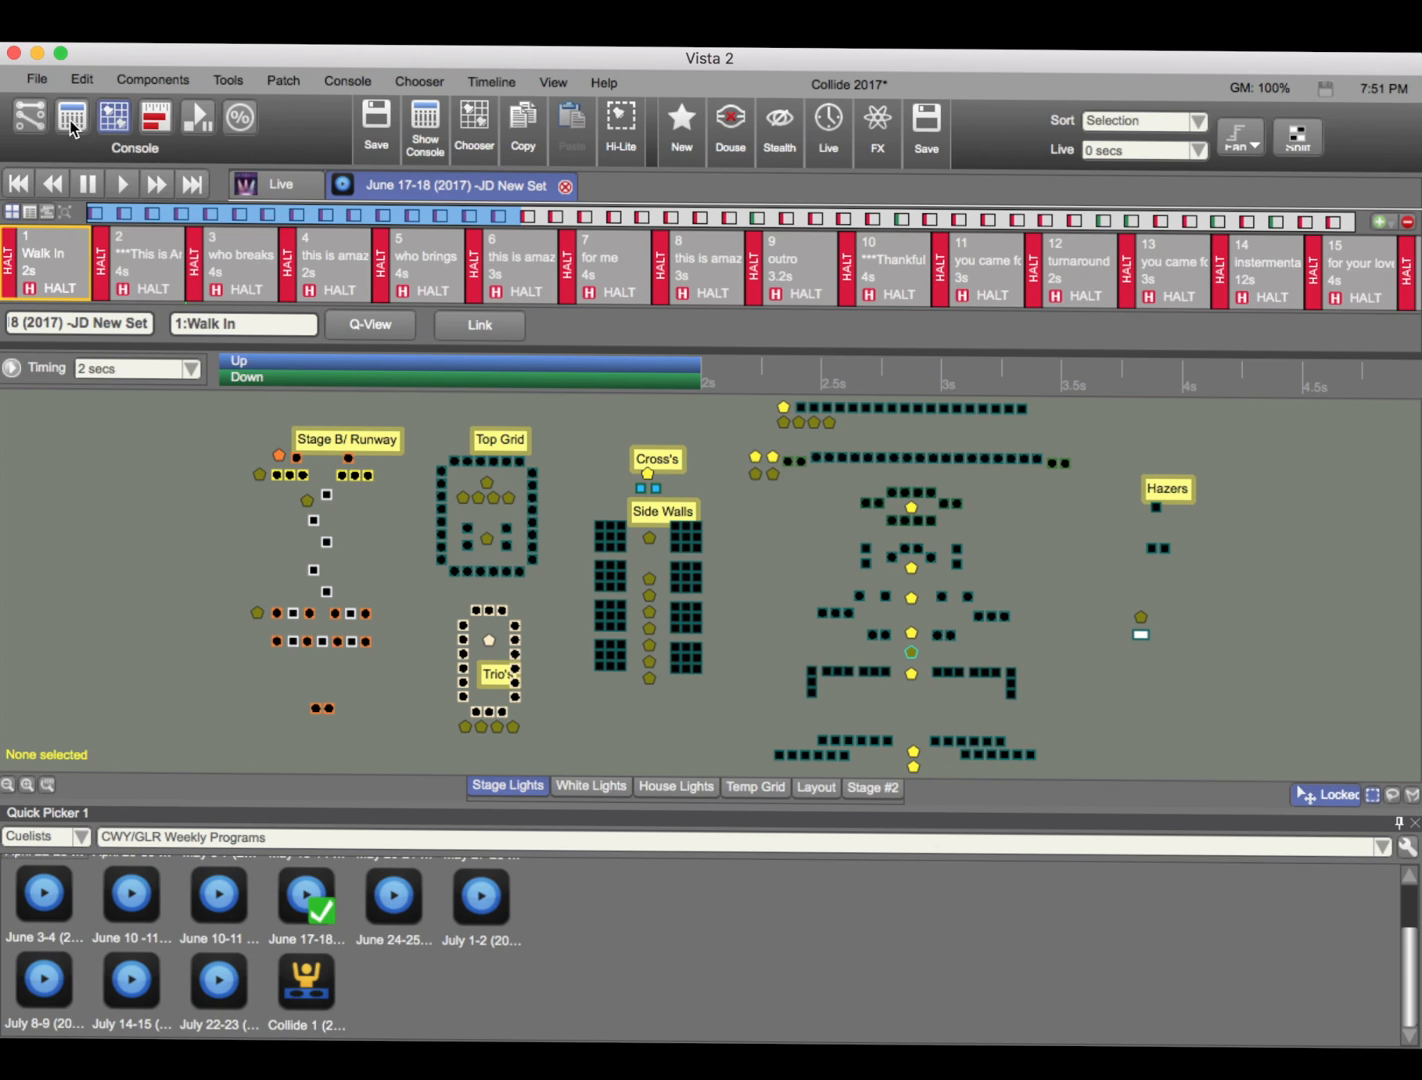
left_click(36, 79)
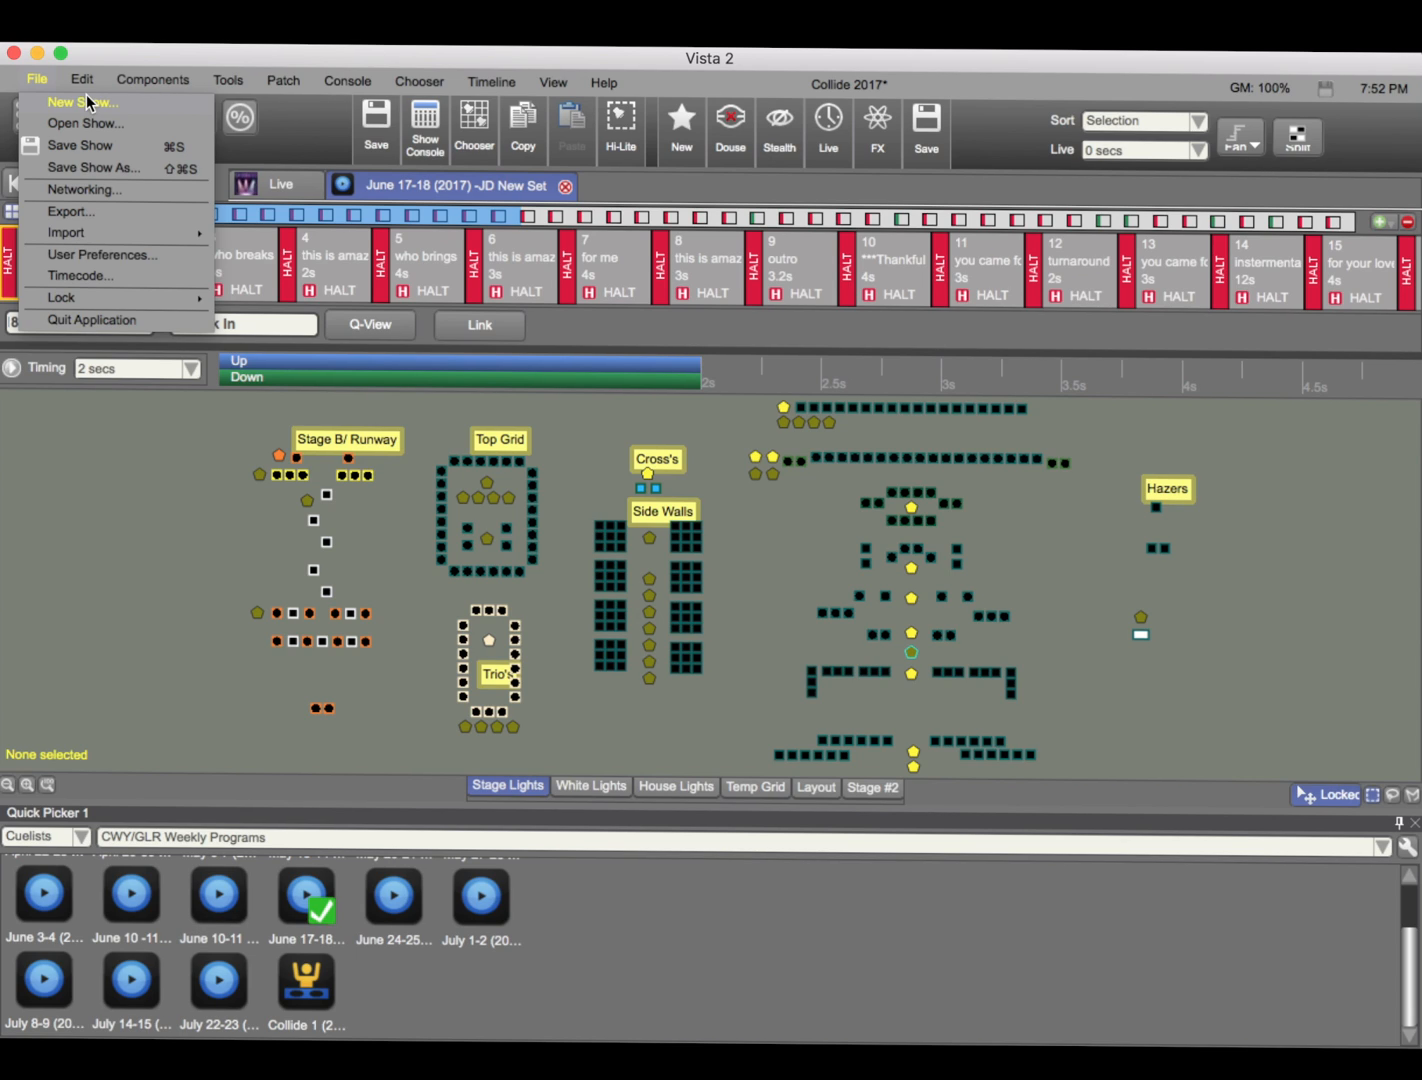
left_click(764, 849)
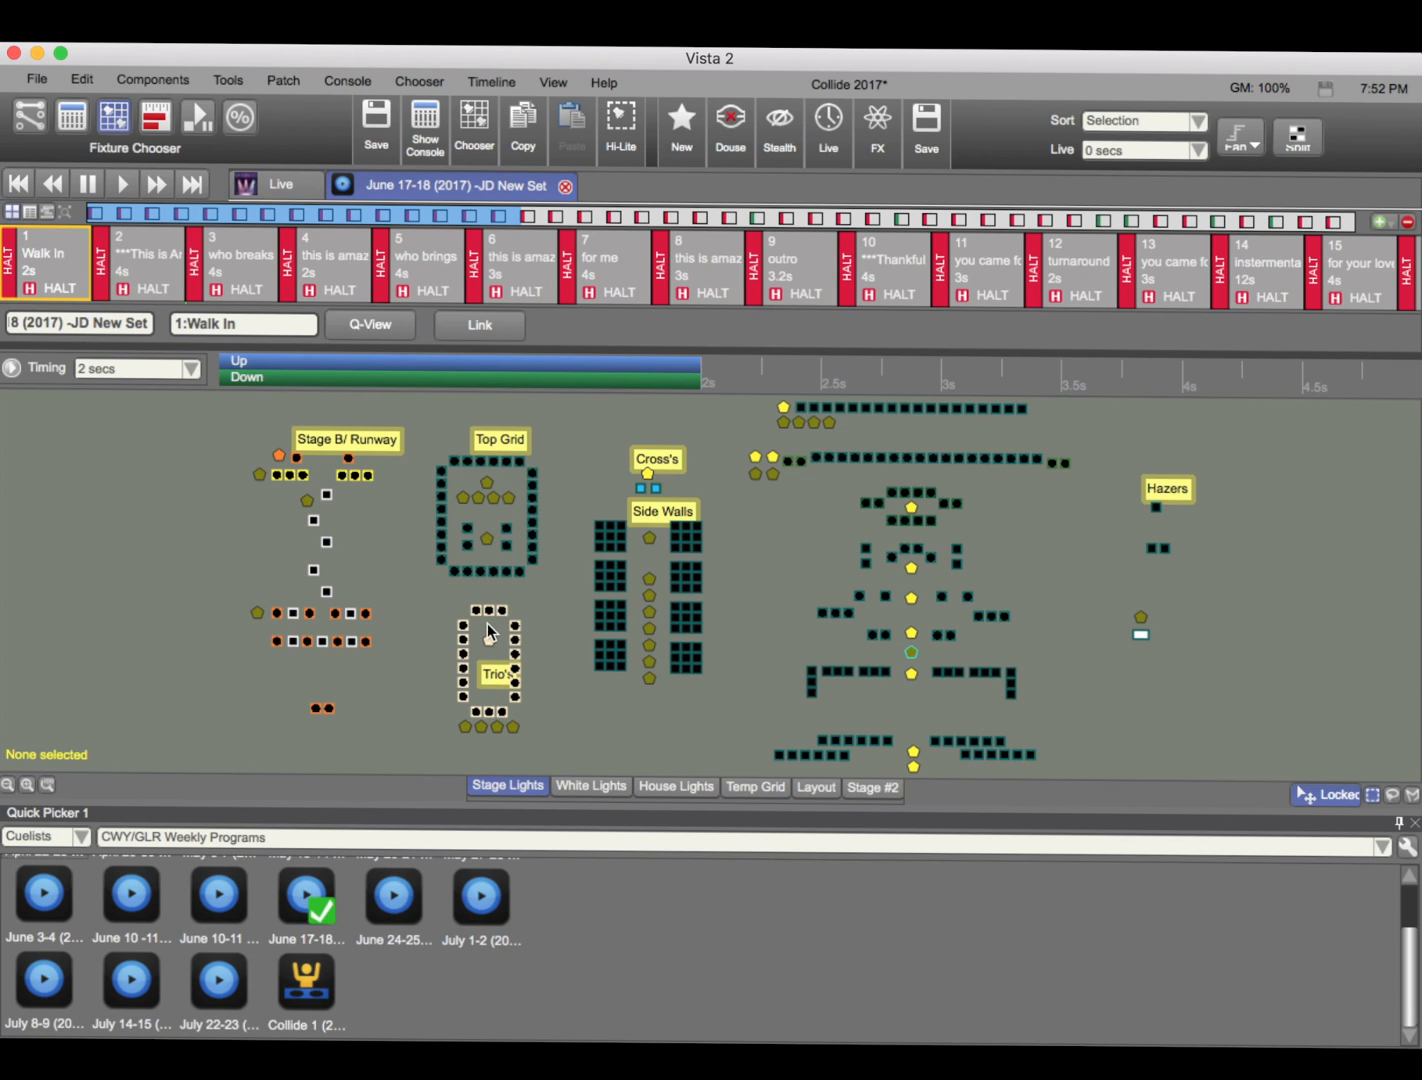